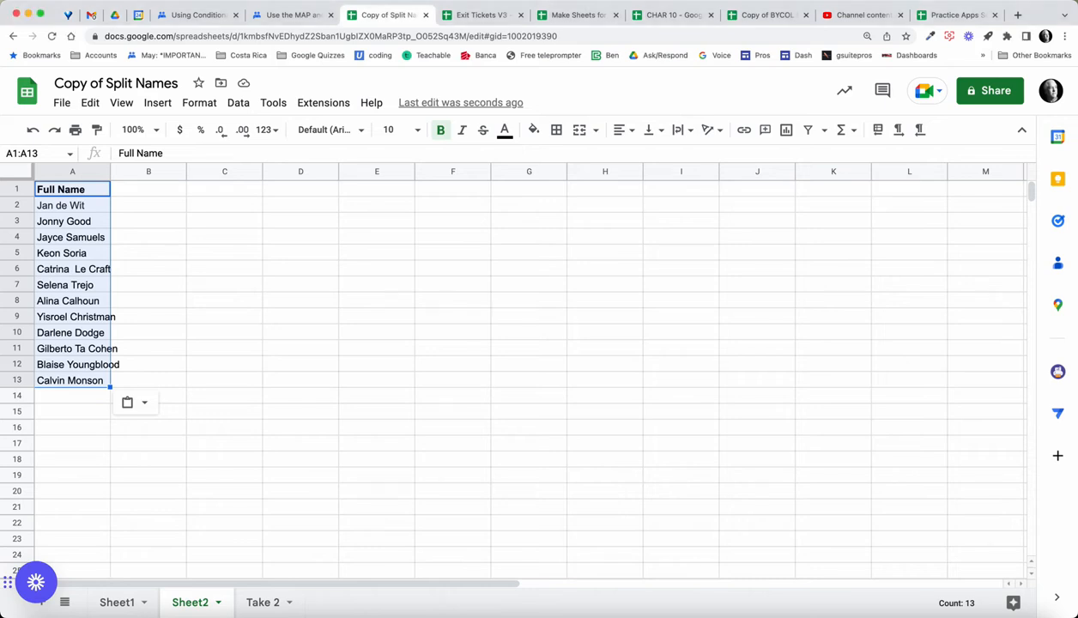
Enter =SPLIT(A2," ") in cell B2 to split the first full name at its spaces.
click(148, 205)
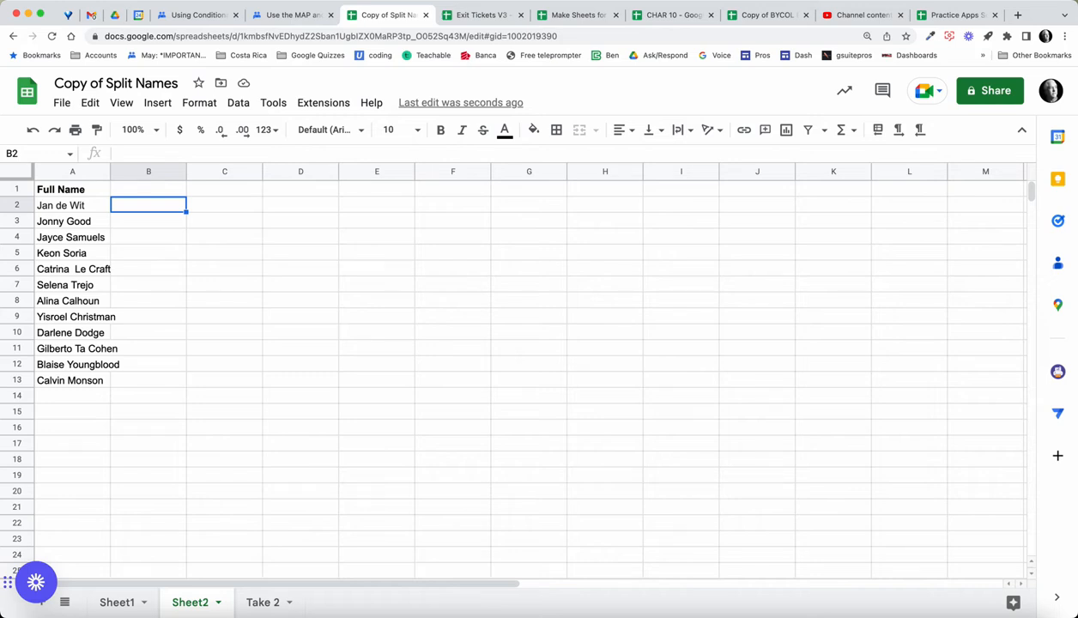
text(=spl)
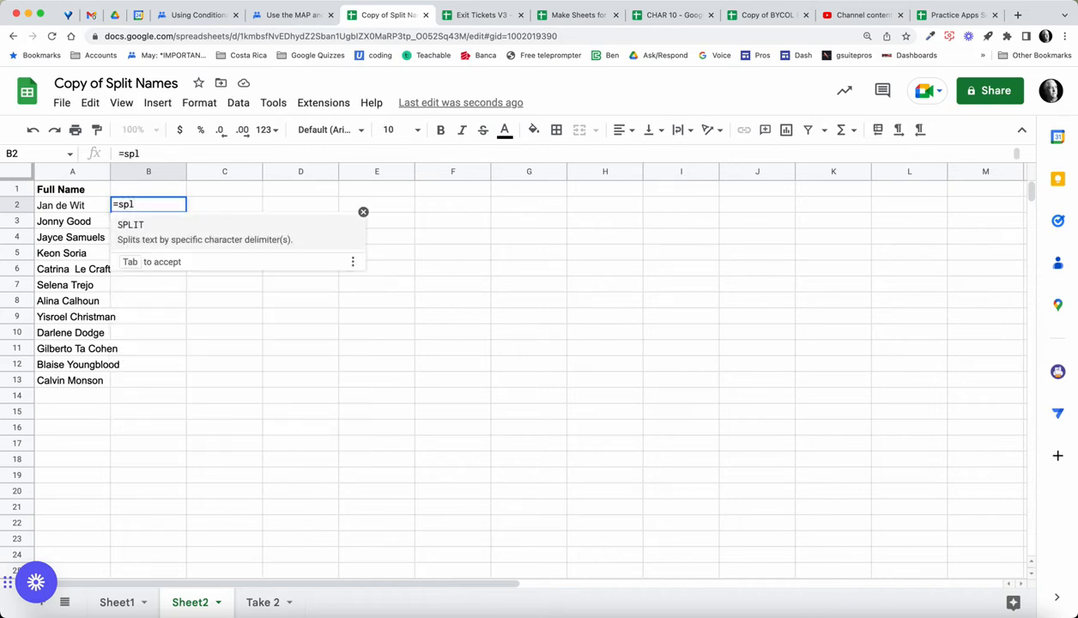
key(Tab)
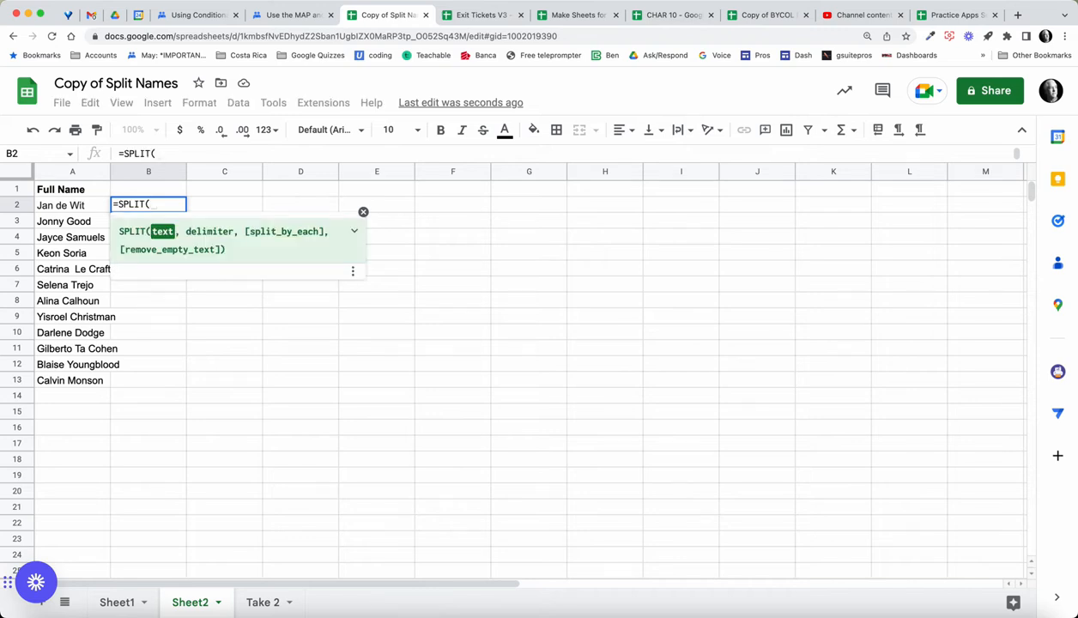
text(A2)
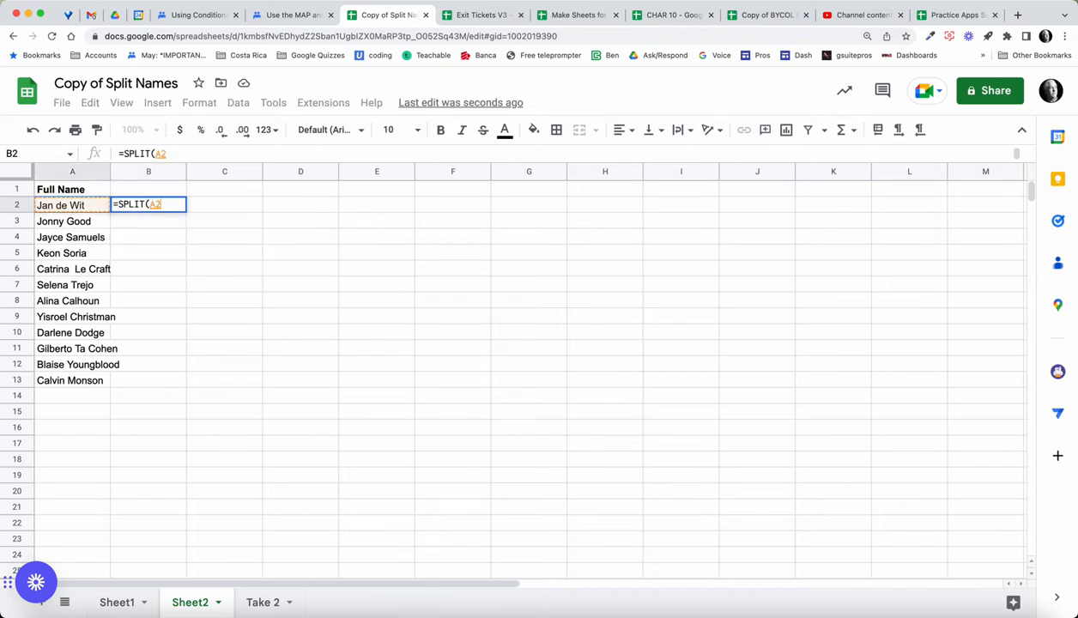
text(,)
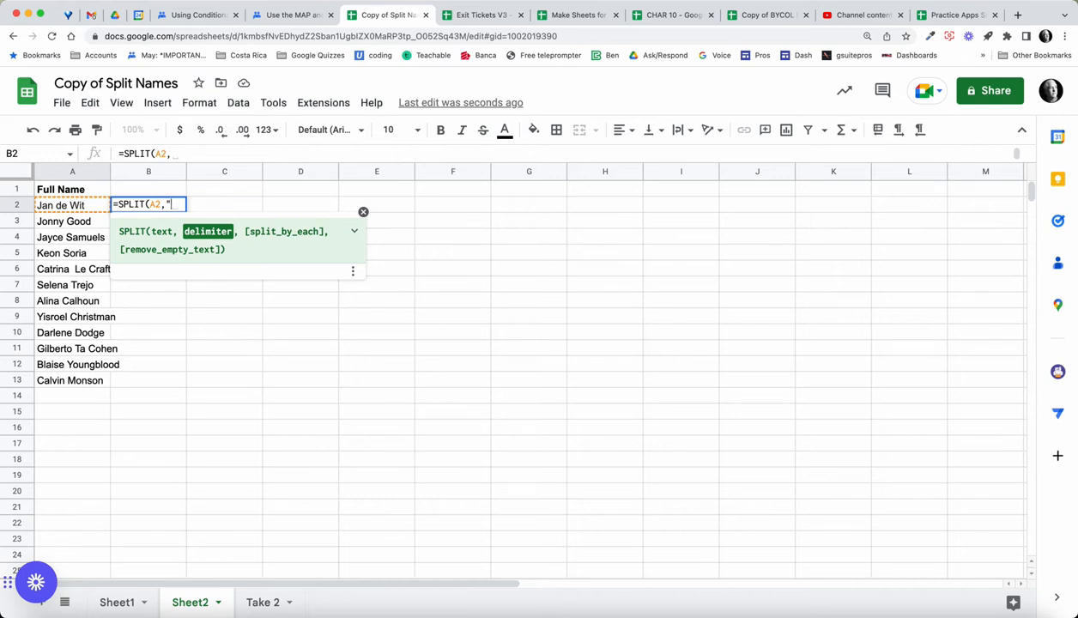
text(" ",)
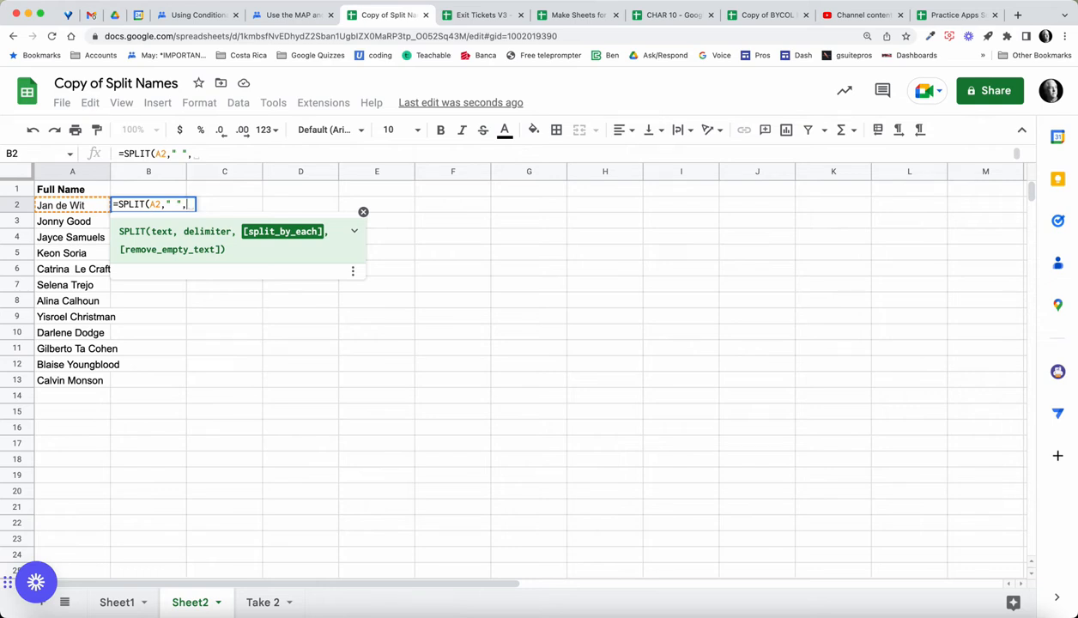
key(BackSpace)
key(Return)
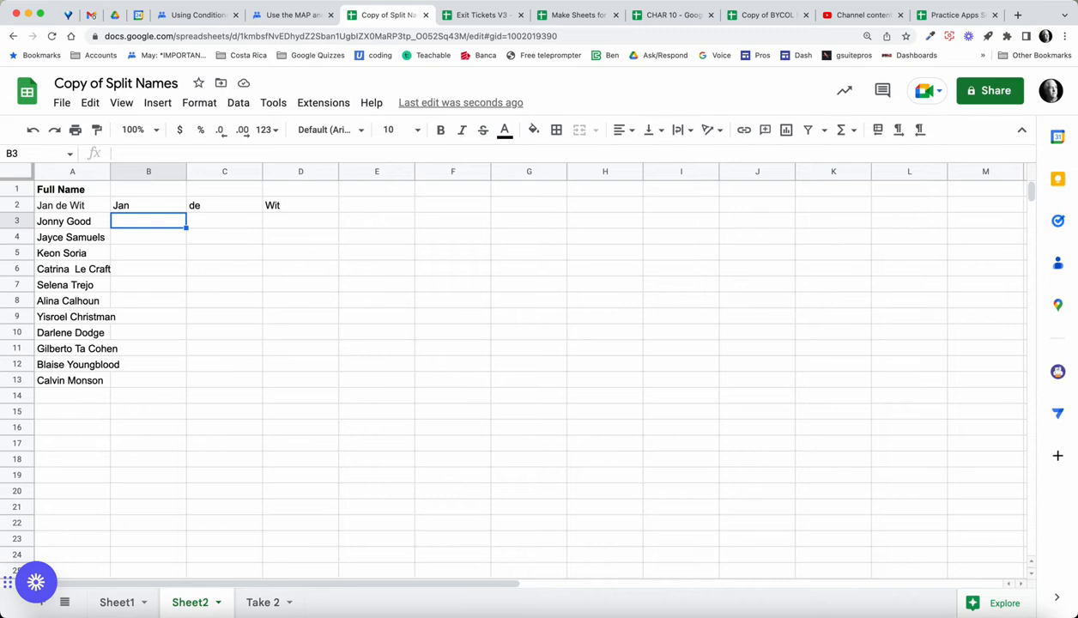
Try filling the SPLIT formula from B2 down to row 13 and undo the fill.
click(149, 205)
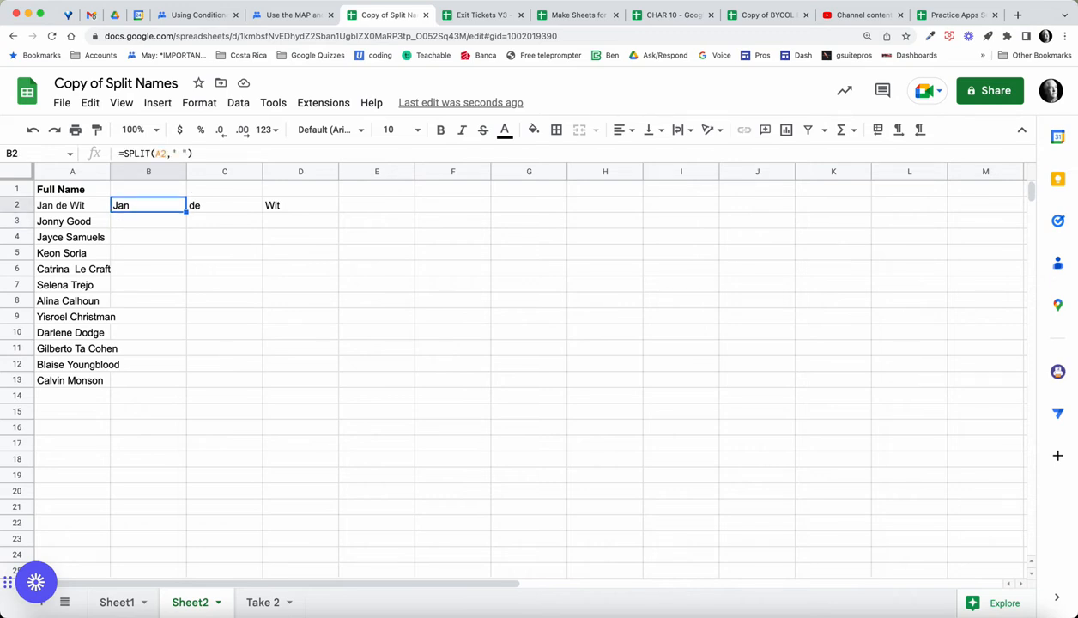
double_click(187, 212)
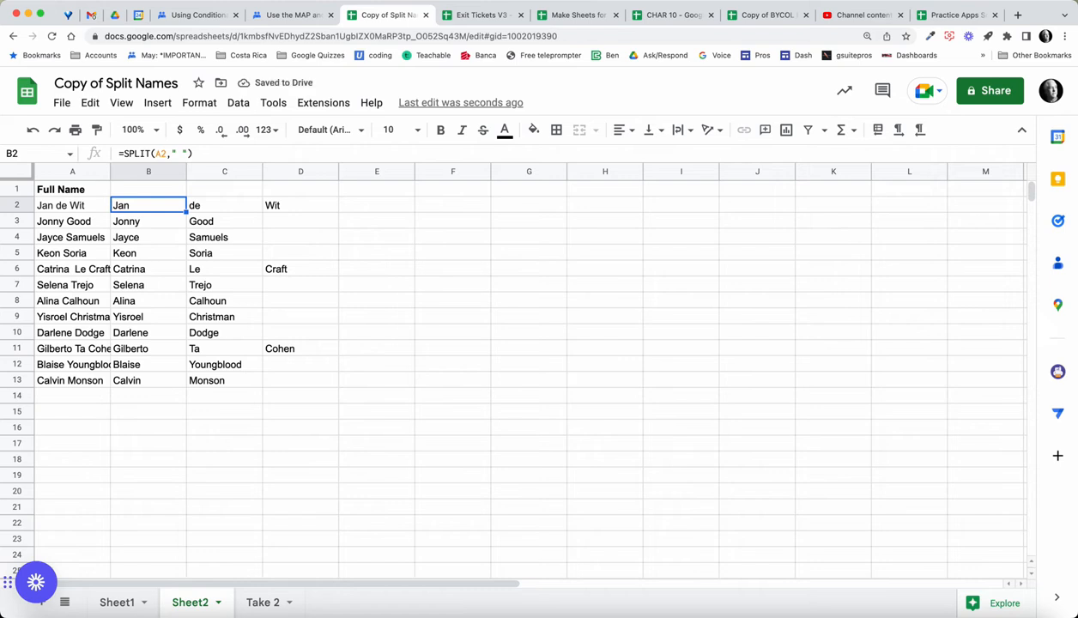
key(super+z)
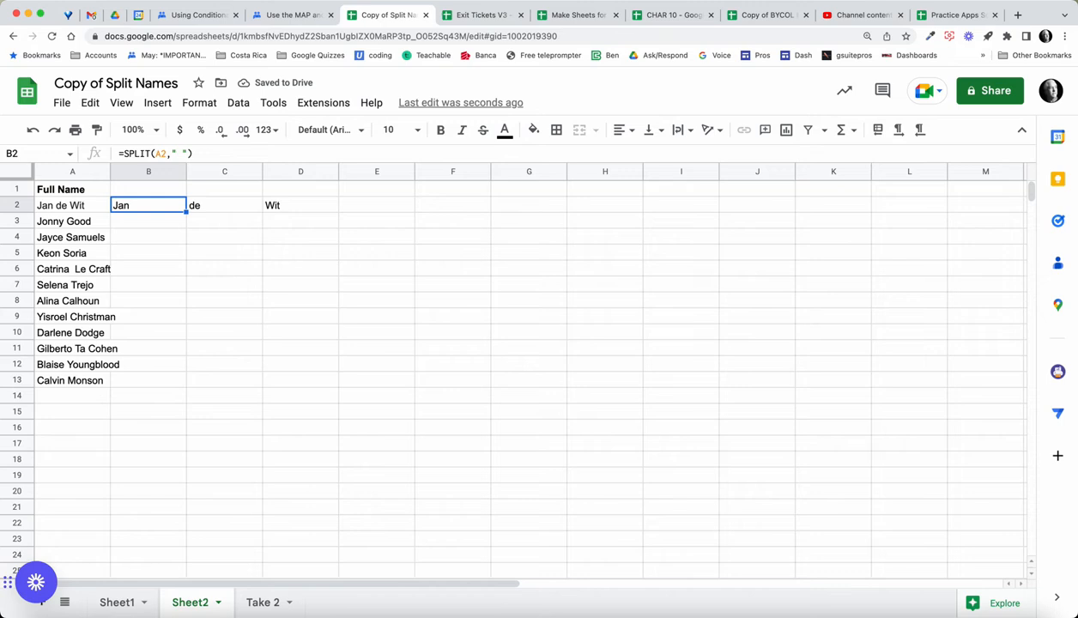
Wrap the SPLIT formula in B2 in ArrayFormula.
click(39, 599)
click(194, 154)
key(ctrl+shift+Return)
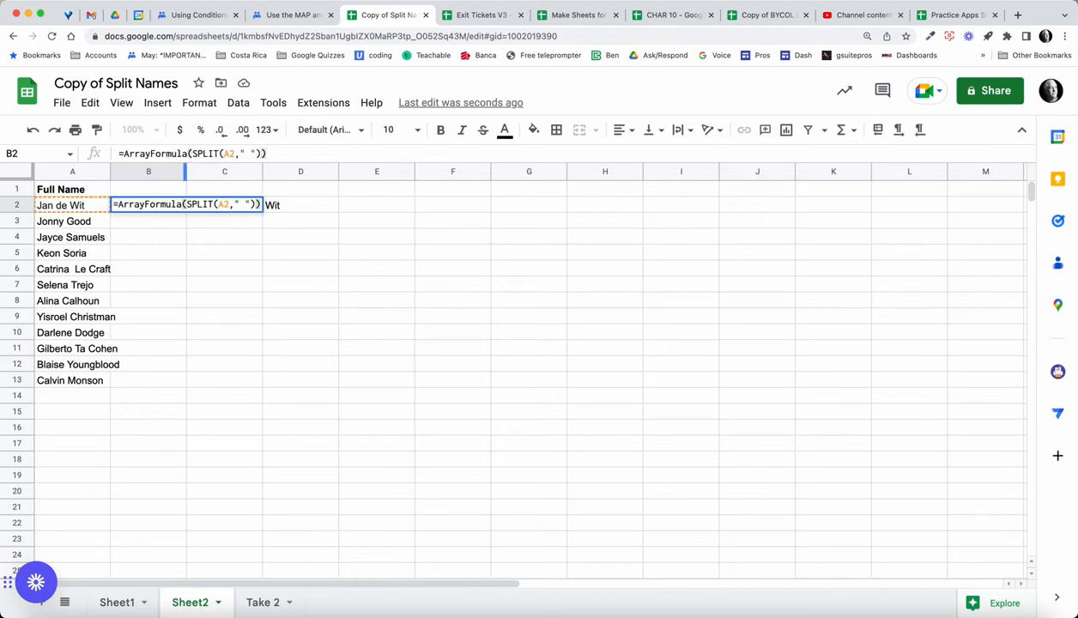
key(Return)
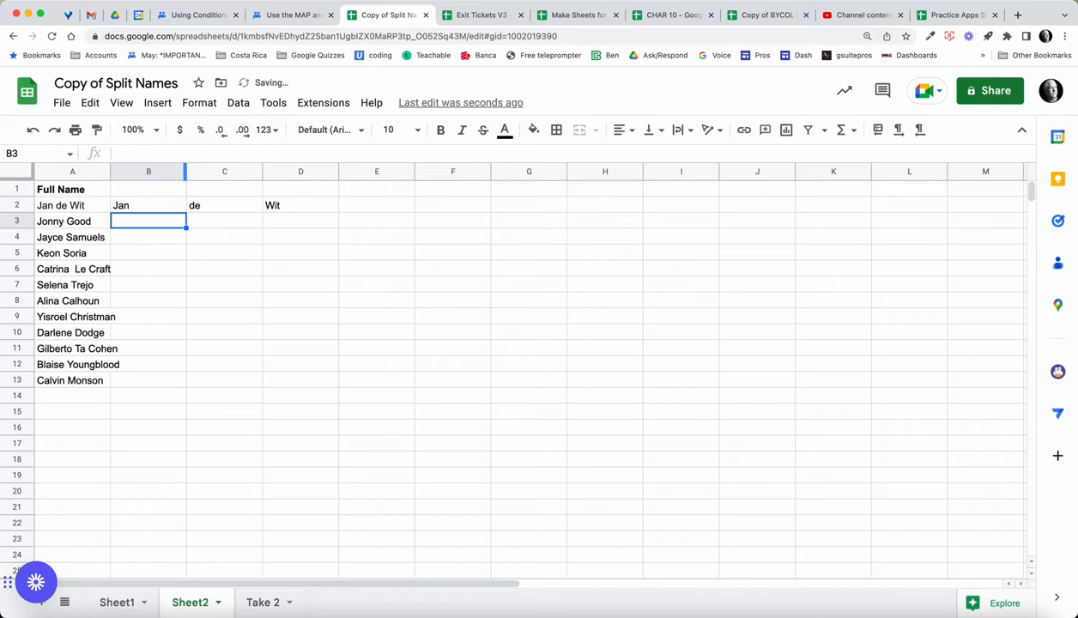
key(Up)
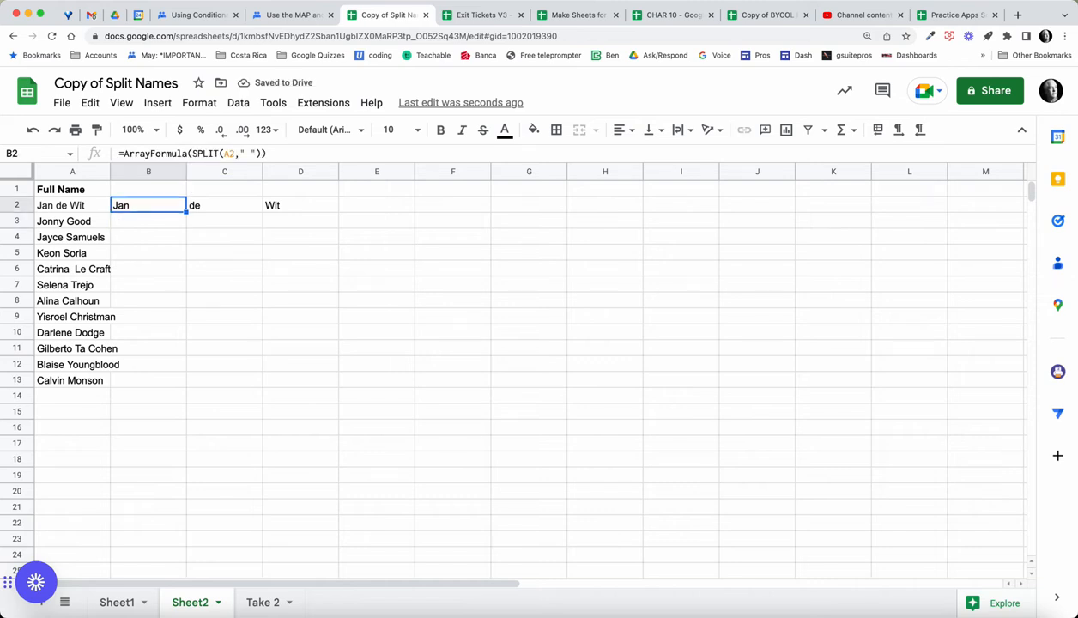
Extend the SPLIT text reference in B2 to the open-ended range A2:A.
click(233, 153)
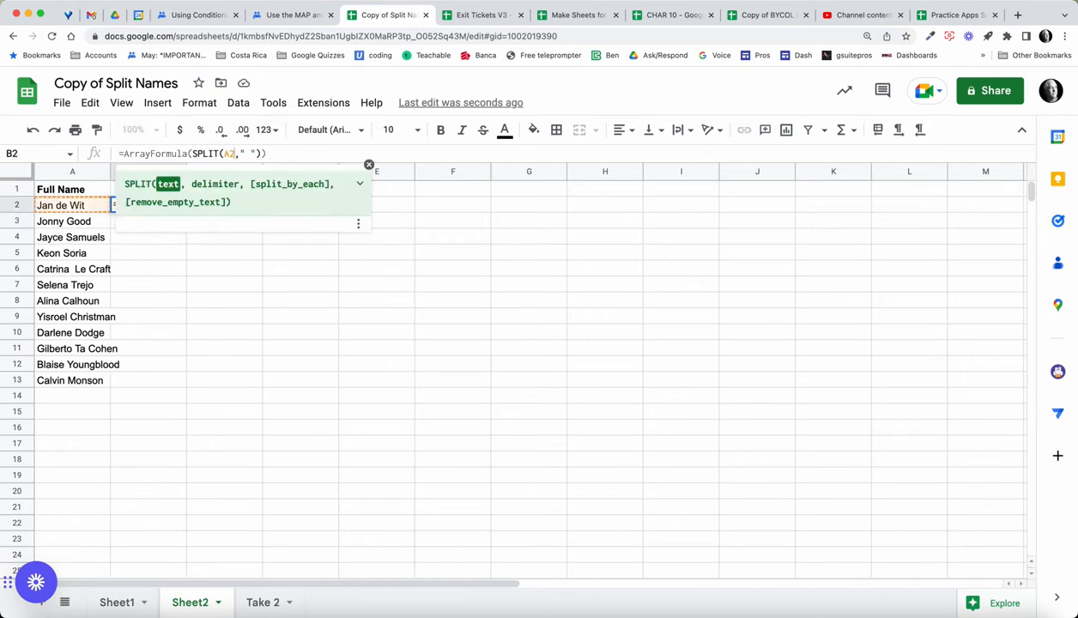
text(:A)
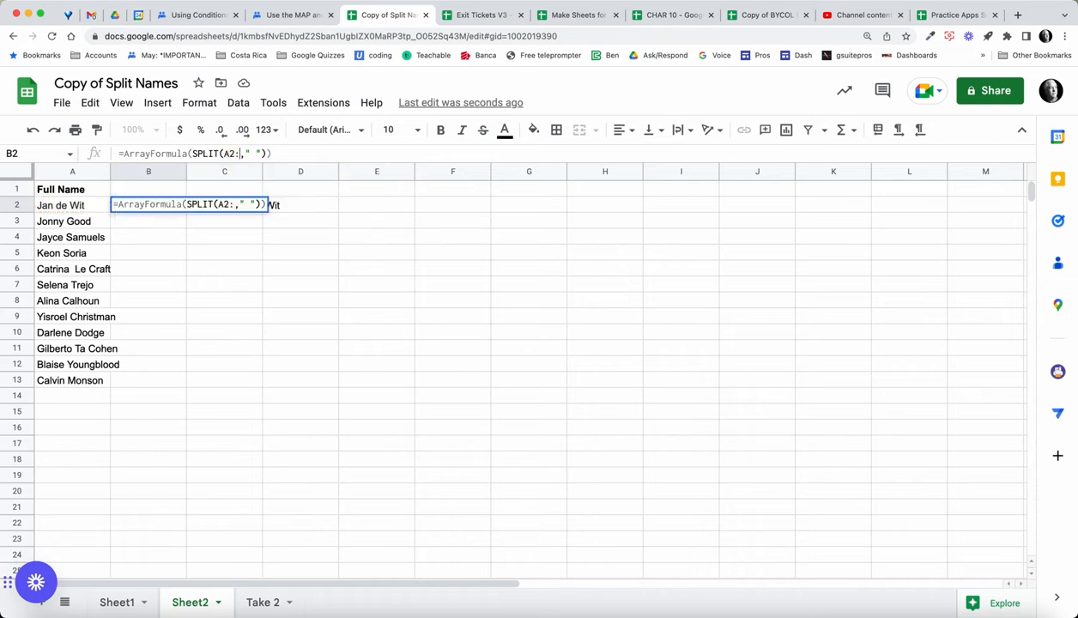
key(Return)
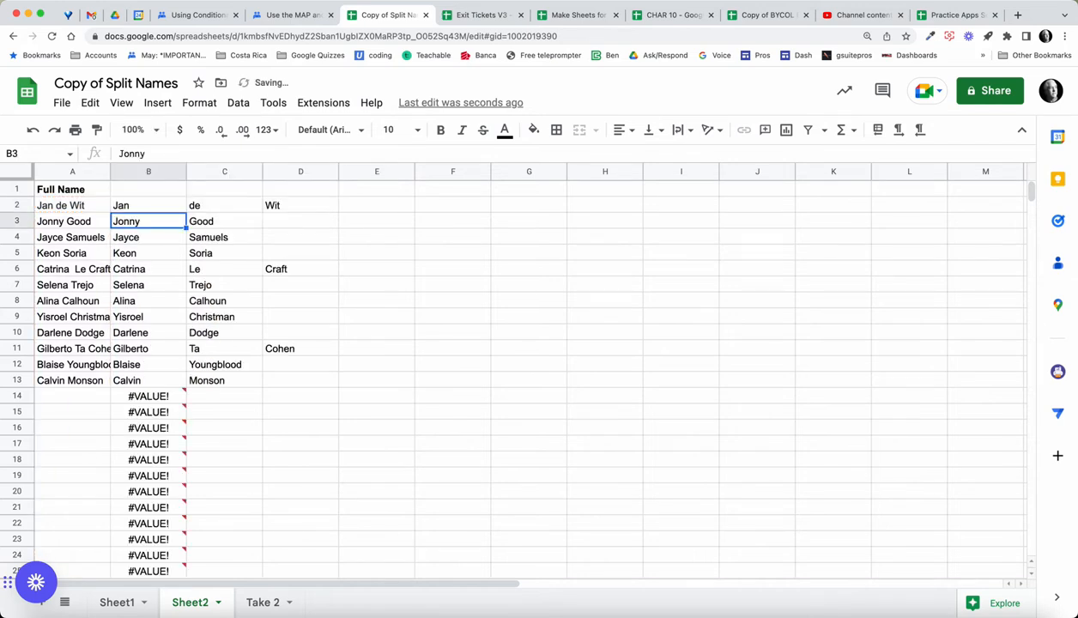
Check the error on cell B14 and insert an opening IF( before the SPLIT part of the B2 formula.
click(148, 205)
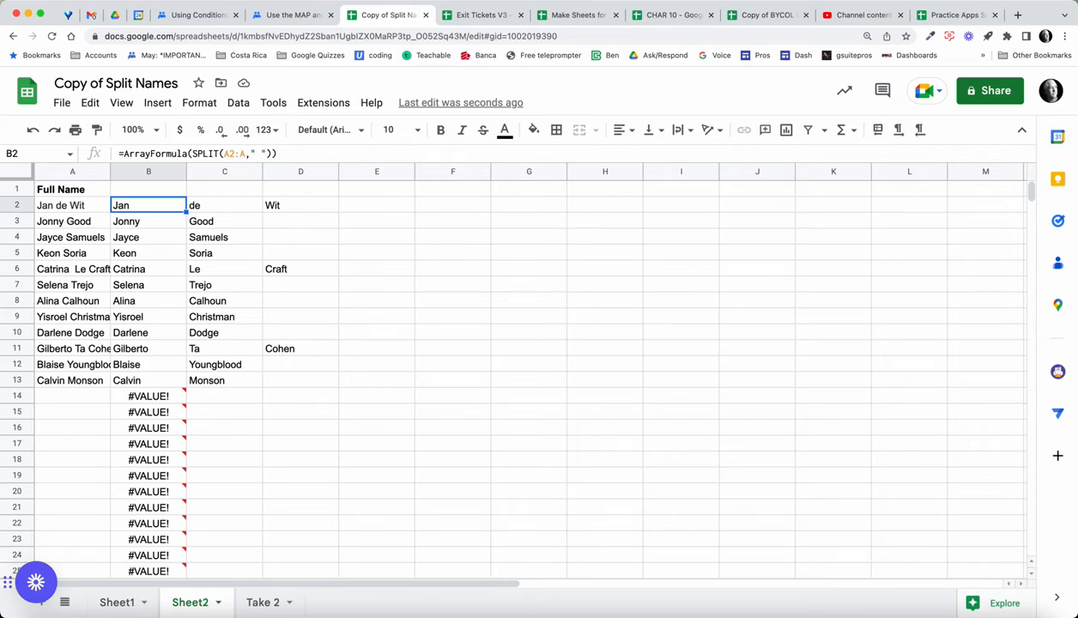
mouse_move(149, 397)
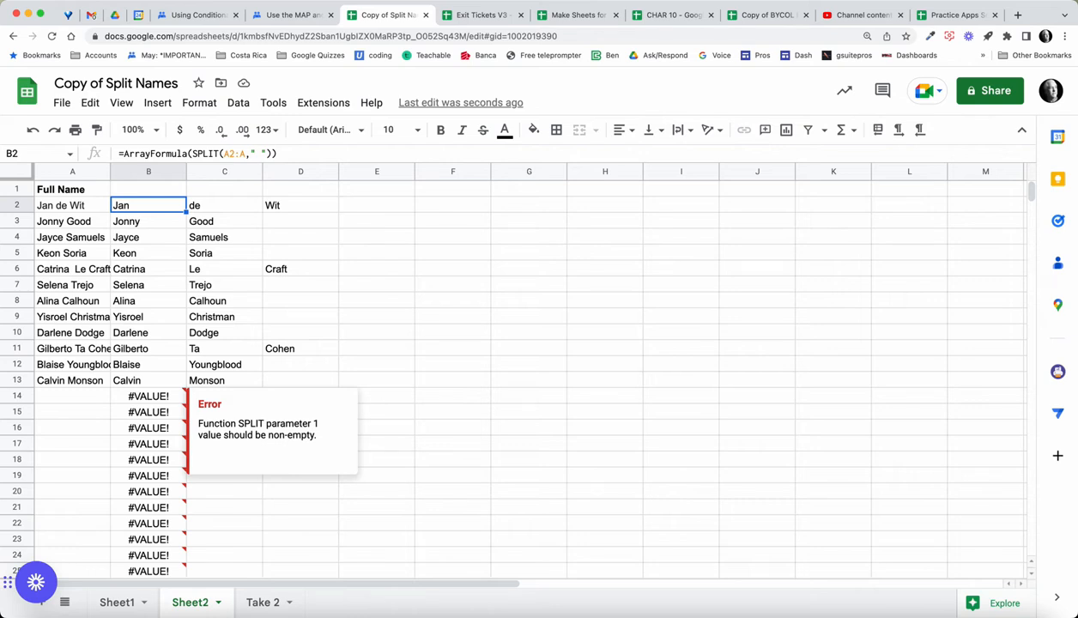
click(72, 397)
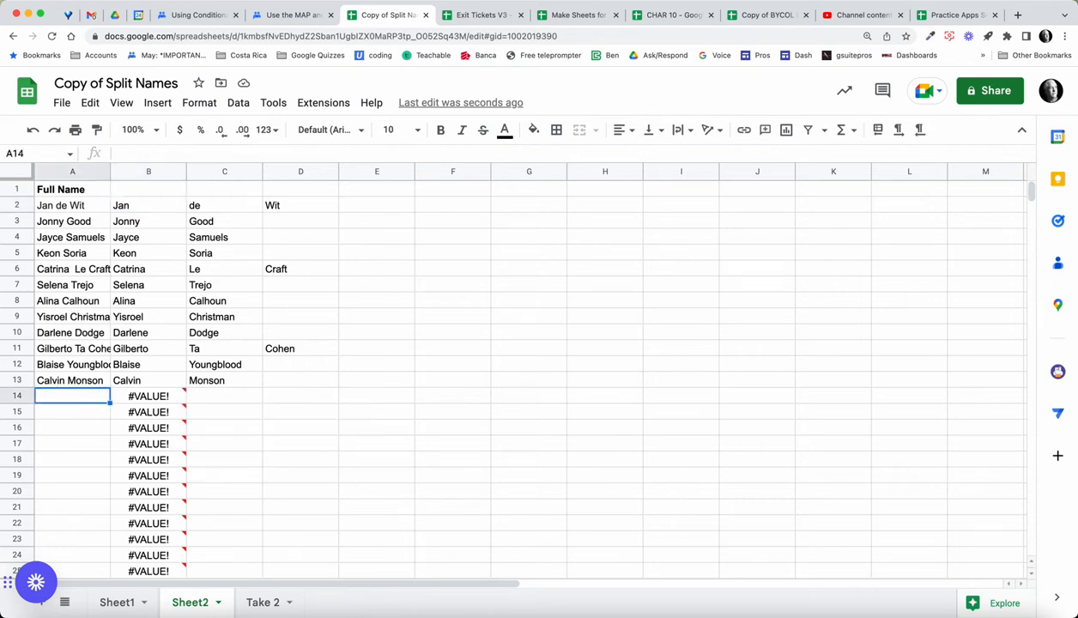
click(149, 206)
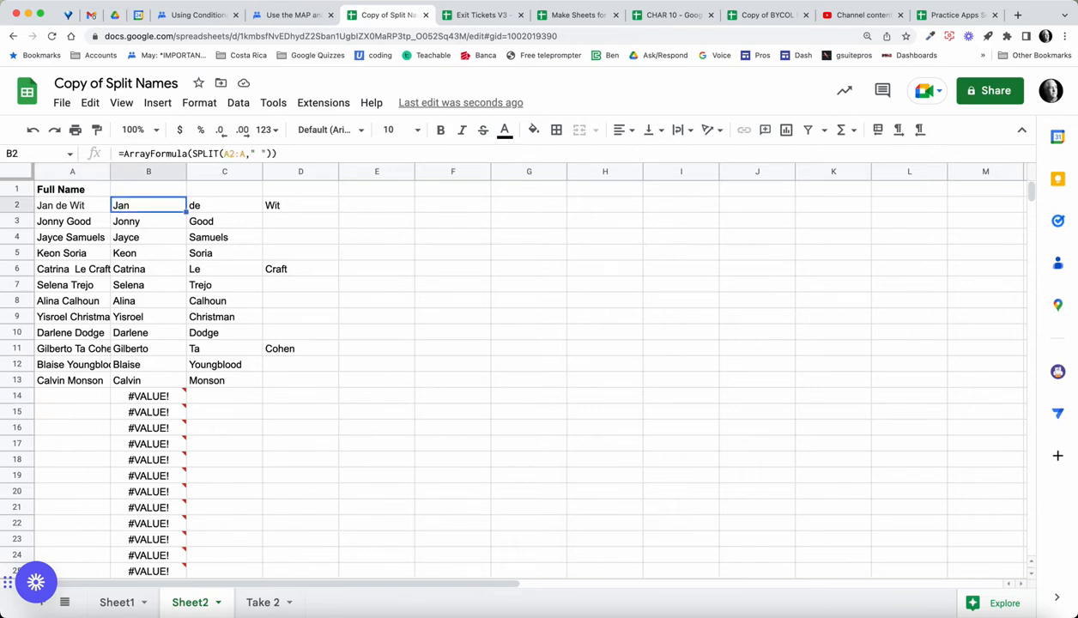
mouse_move(148, 460)
click(184, 153)
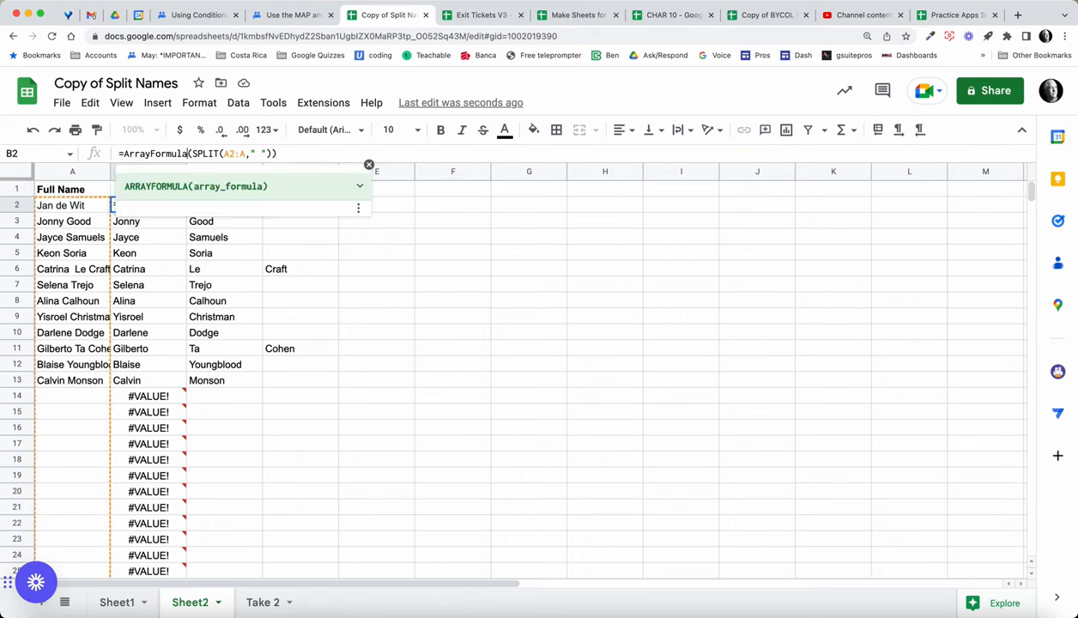
text(IF)
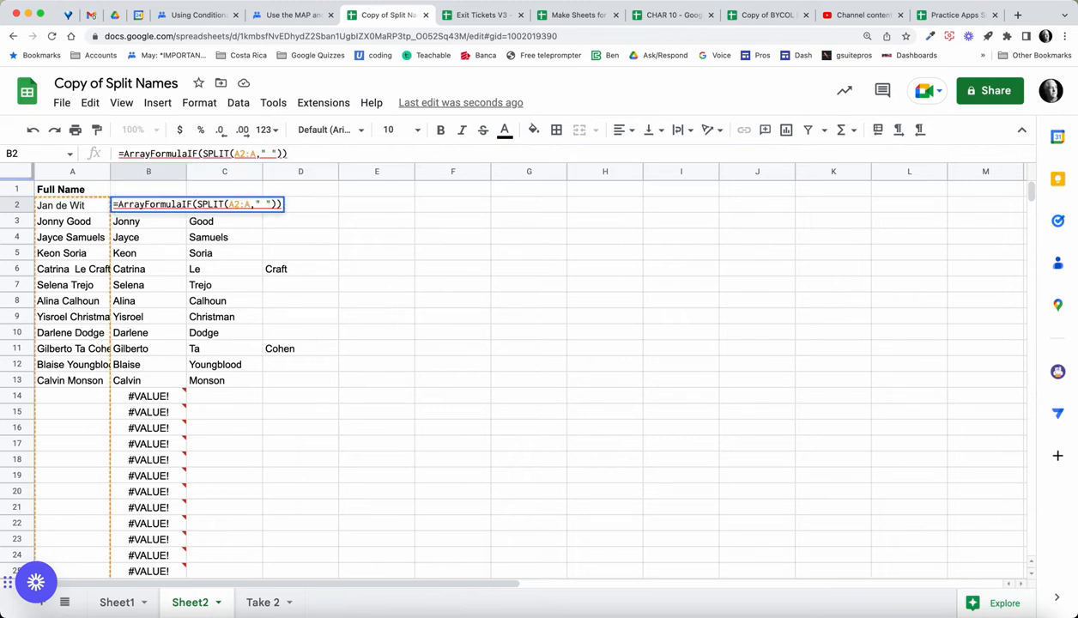
text(()
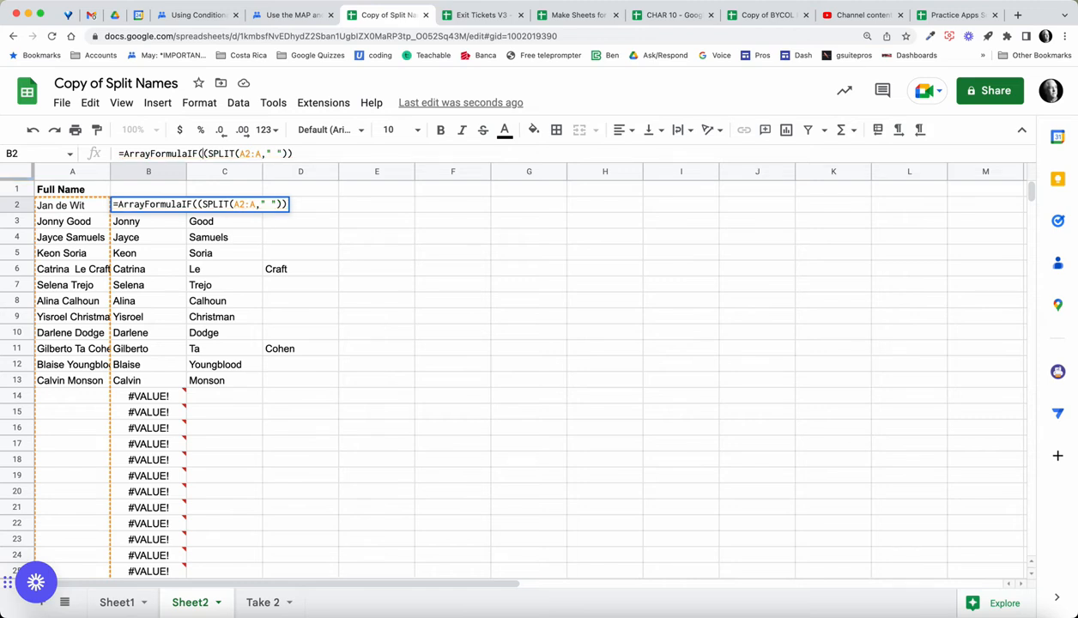
text(A2)
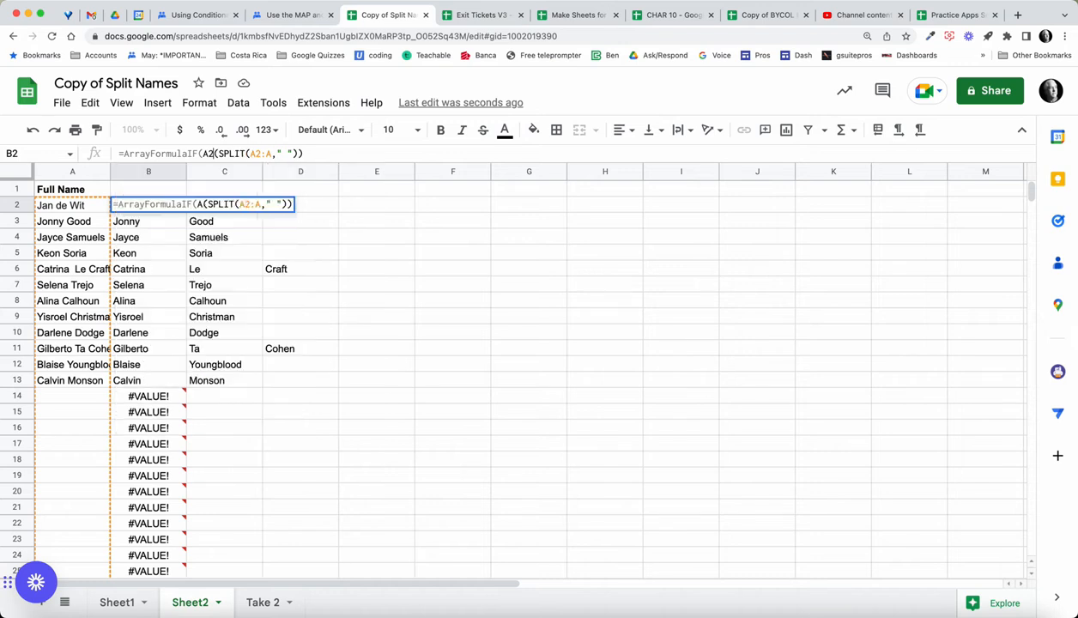
text(:A)
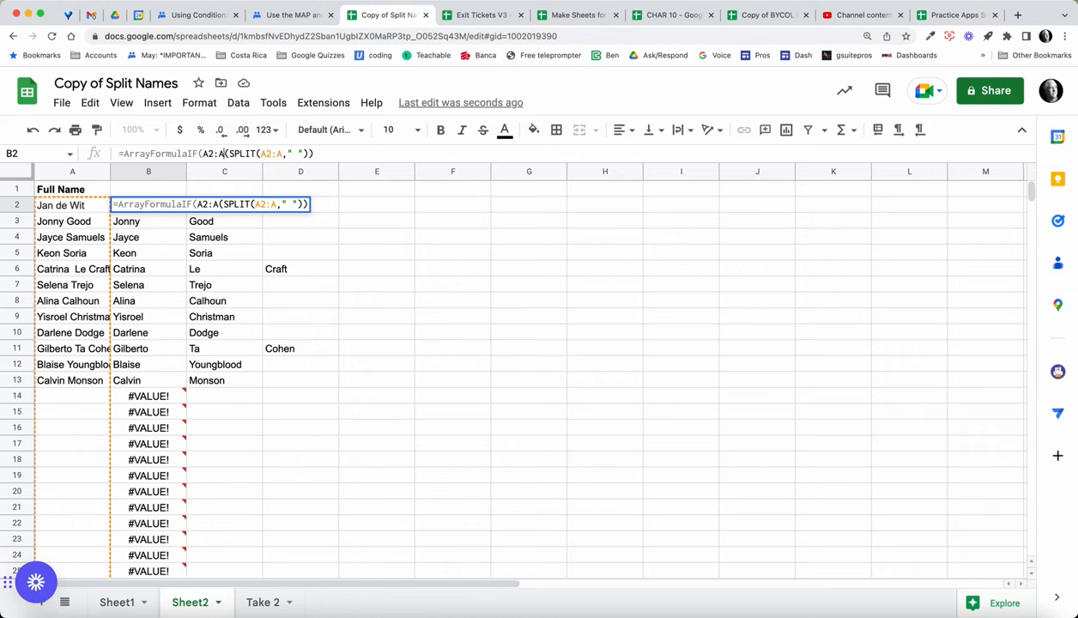
text(=)
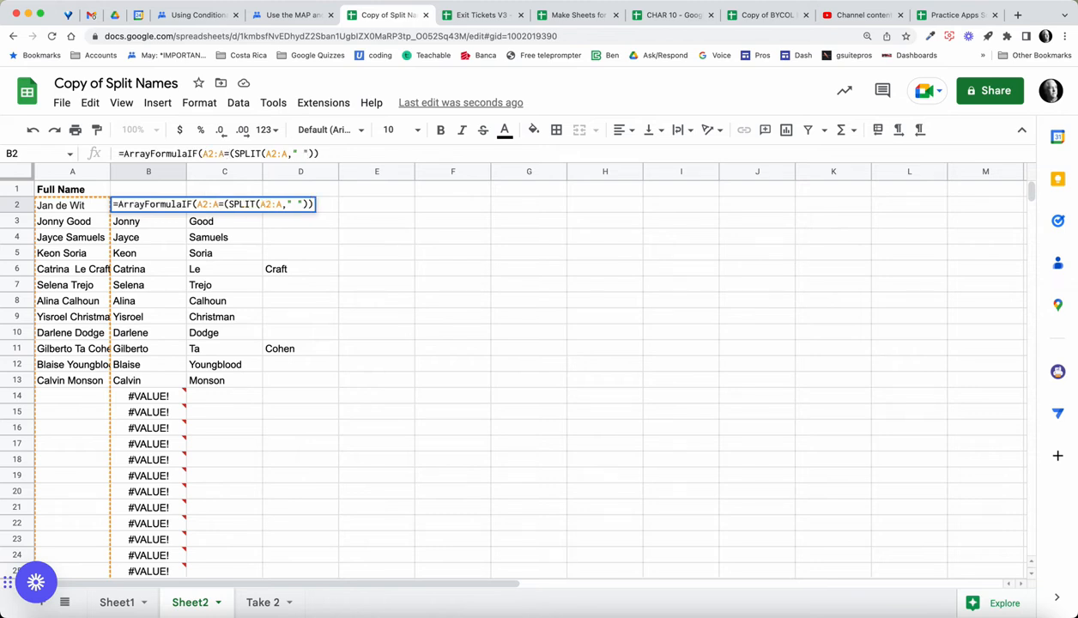
key(BackSpace)
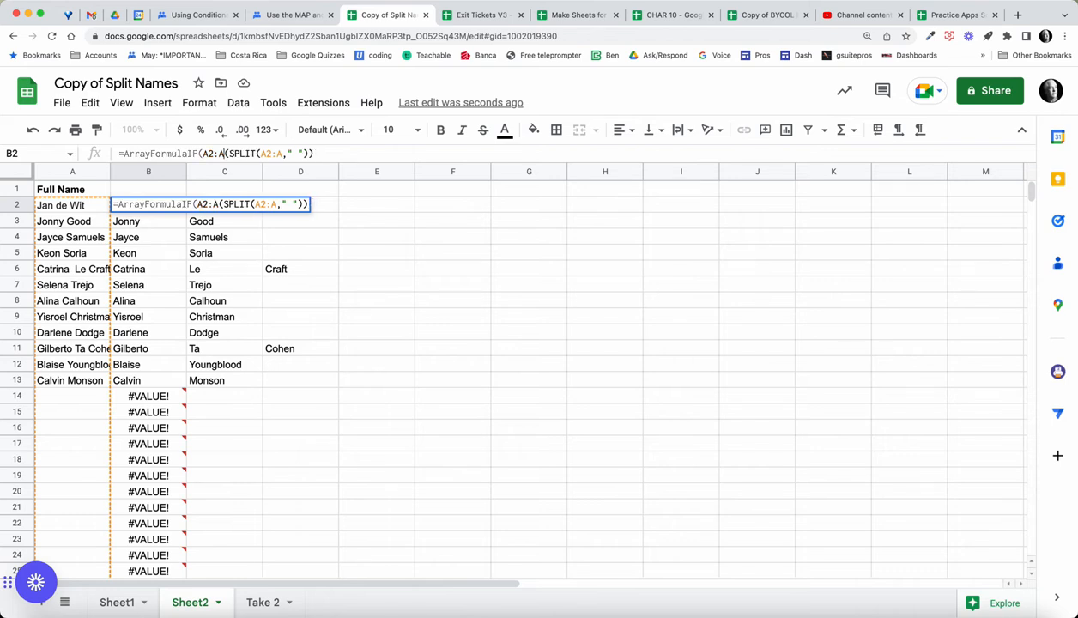
key(BackSpace)
key(BackSpace)
key(BackSpace)
key(BackSpace)
Add ISBLANK(A2:A) as the IF condition in the B2 formula.
text(ISBLA)
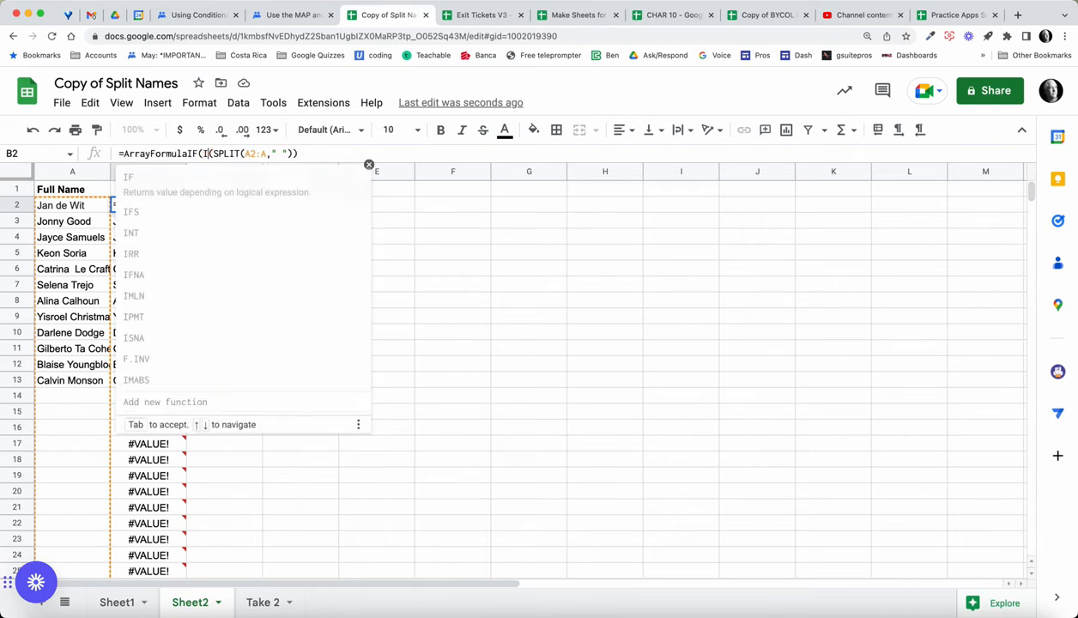
text(NK)
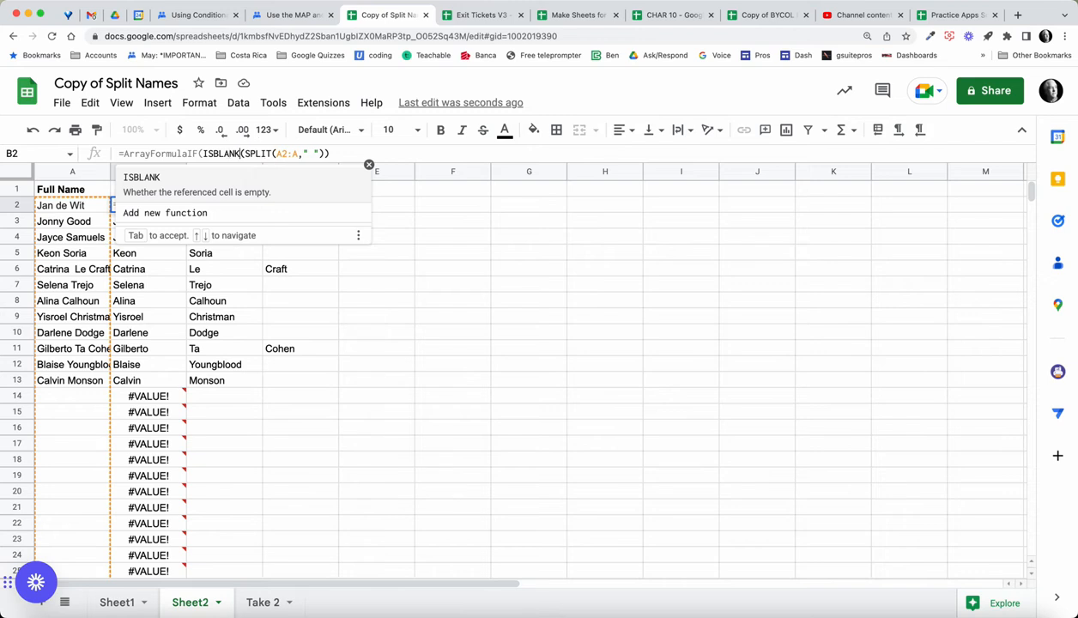
text(()
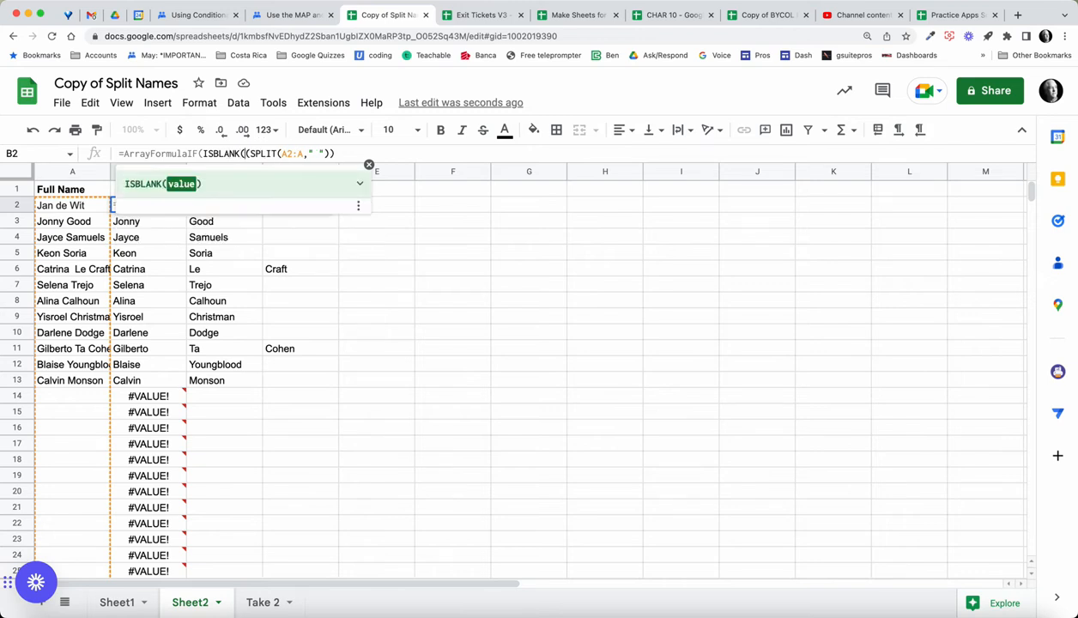
text(A2:A)
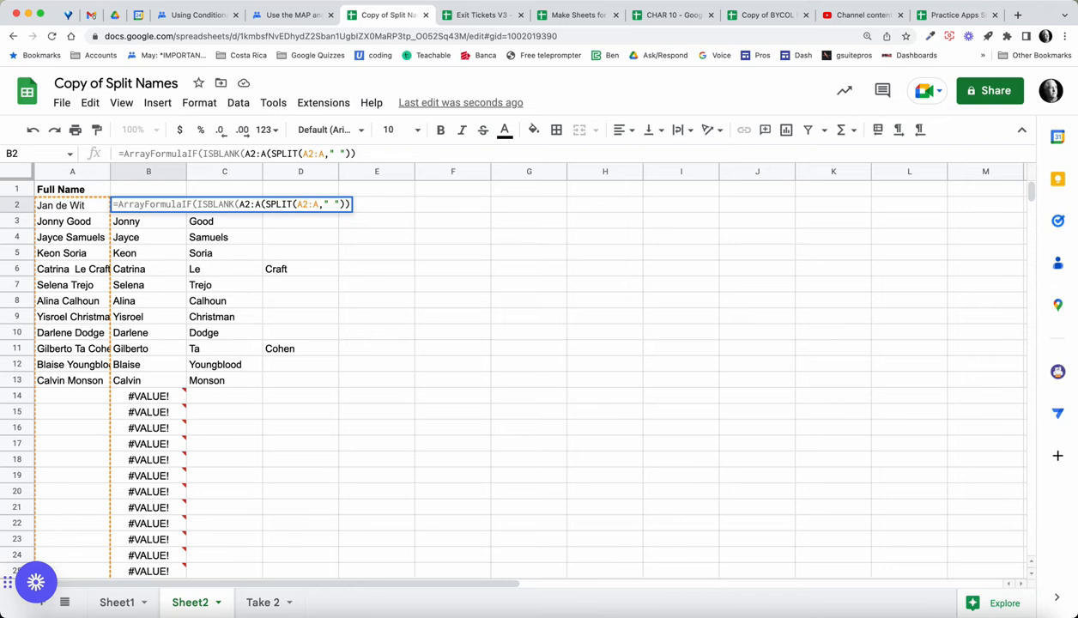
text())
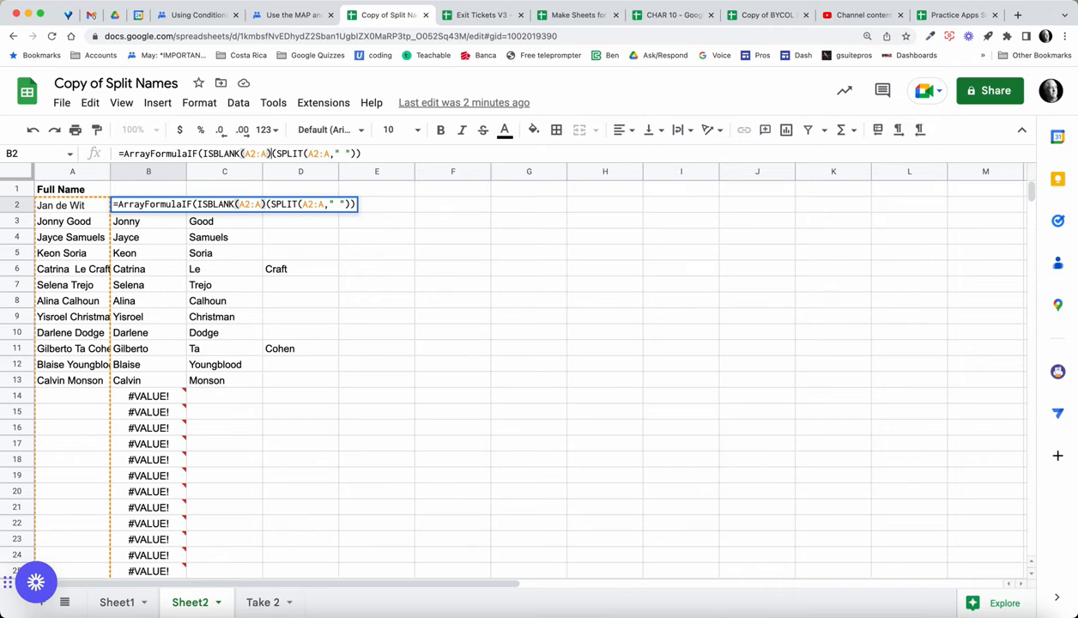
Add the missing opening parenthesis after ArrayFormula and a comma after ISBLANK(A2:A) in the B2 formula, and enter it.
click(186, 154)
text(()
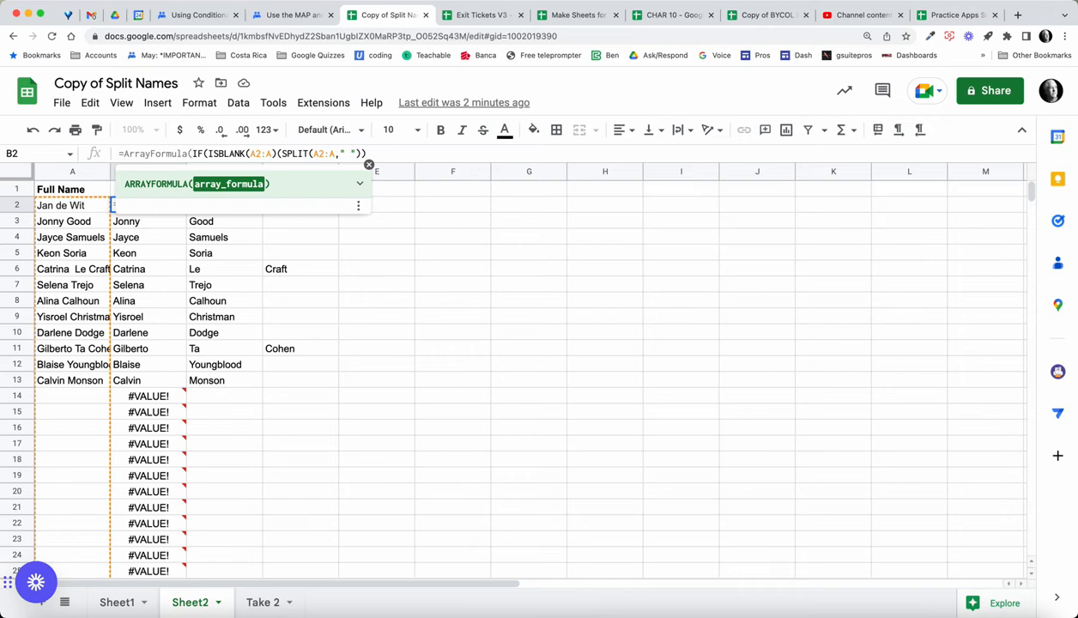
click(270, 154)
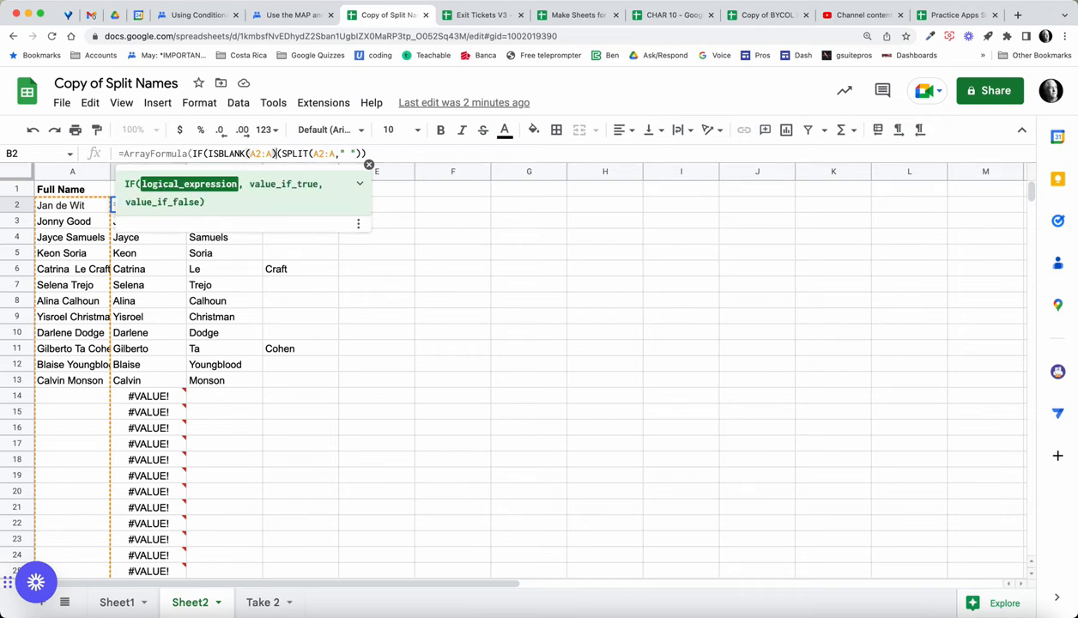
text(,)
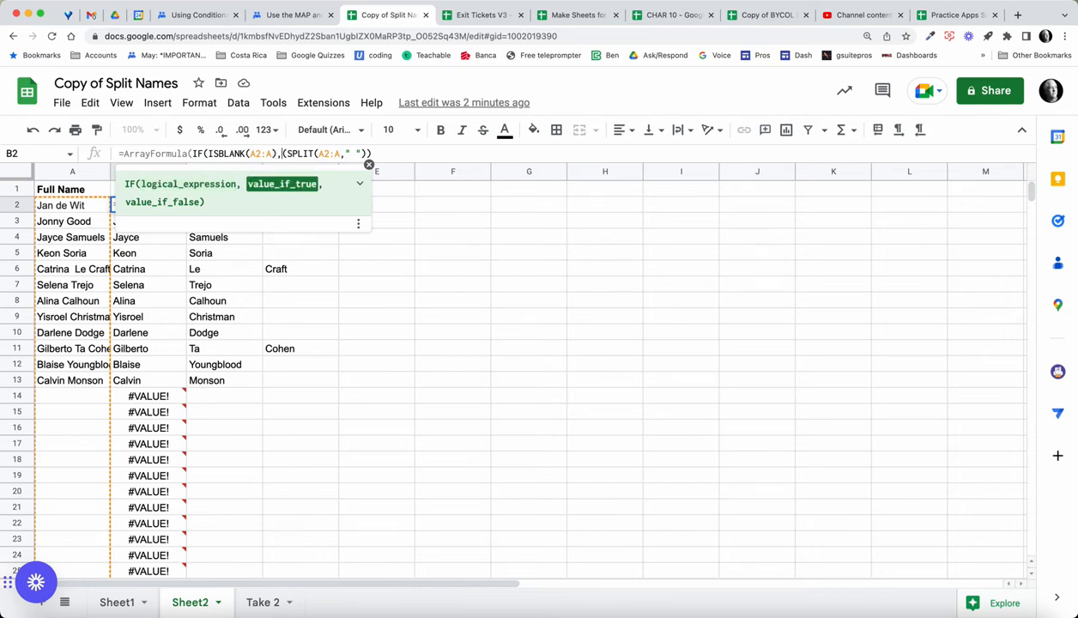
key(Return)
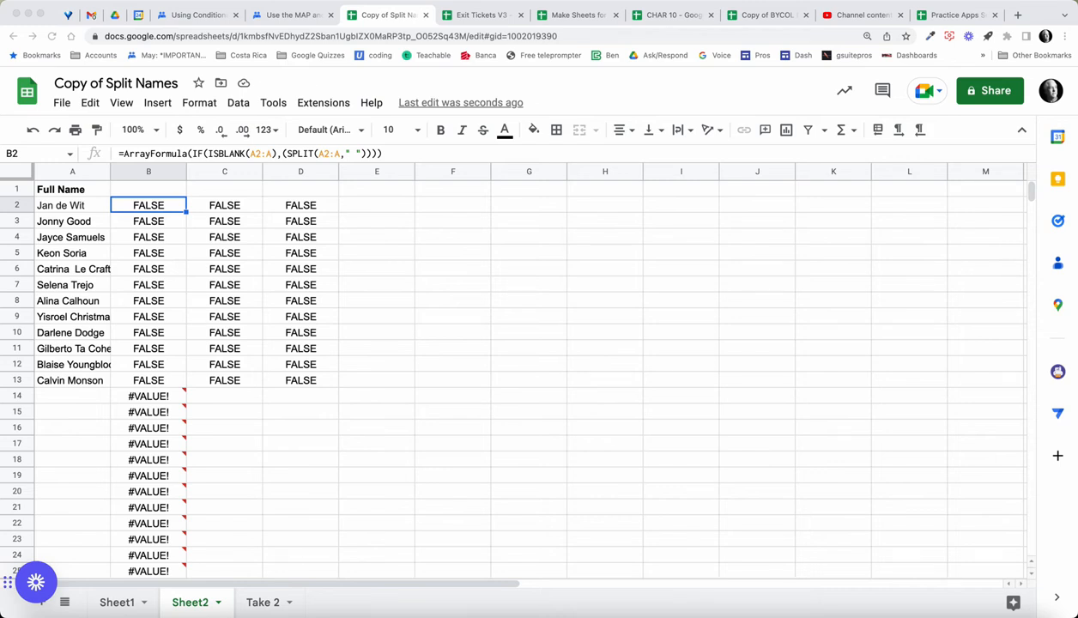
Insert a second comma before the SPLIT part in B2 to leave the IF's true value empty, and enter the formula.
click(283, 153)
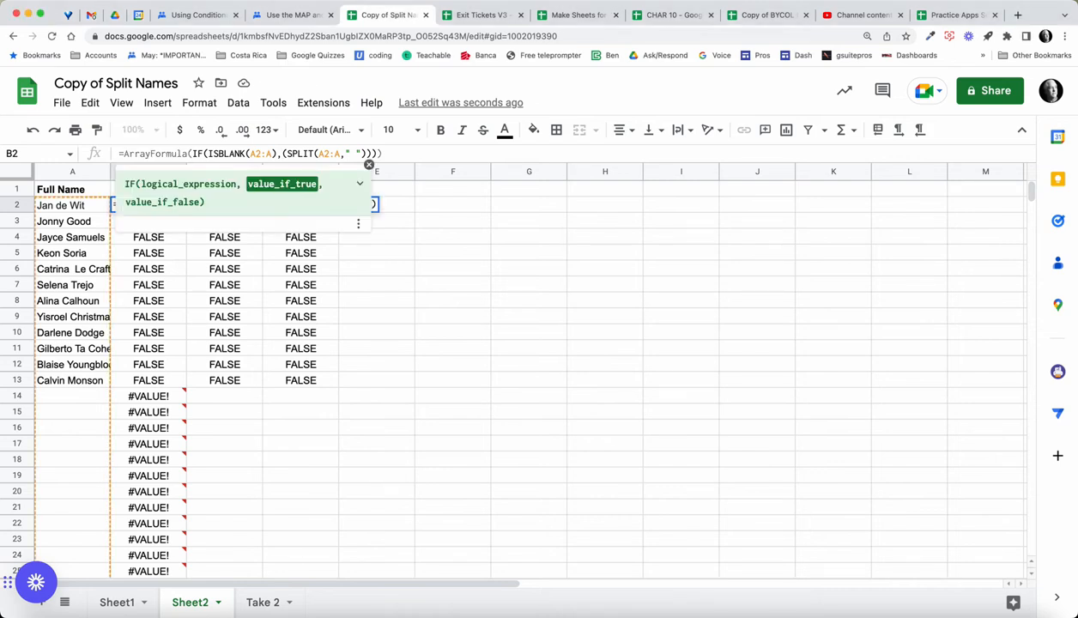
text(,)
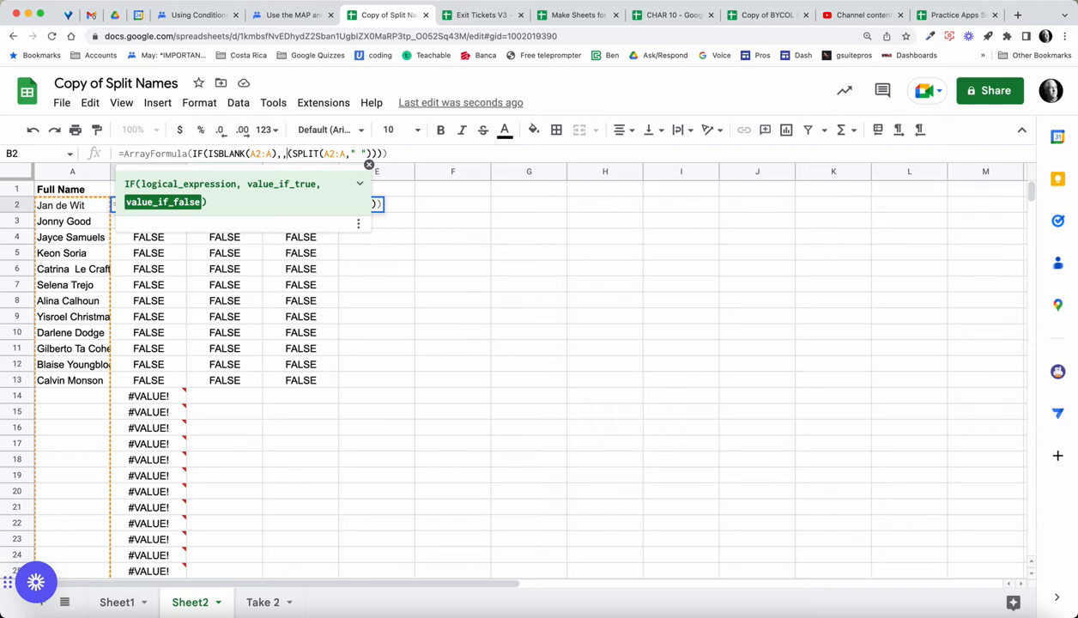
key(Return)
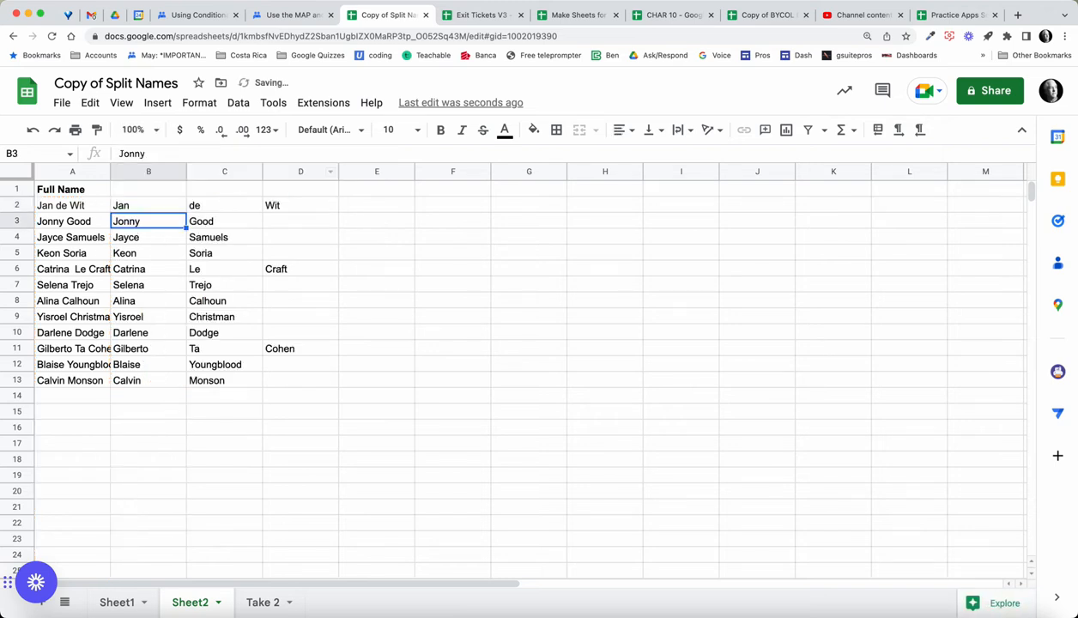
Copy the full ArrayFormula text from B2 and paste it into cell F2.
click(148, 205)
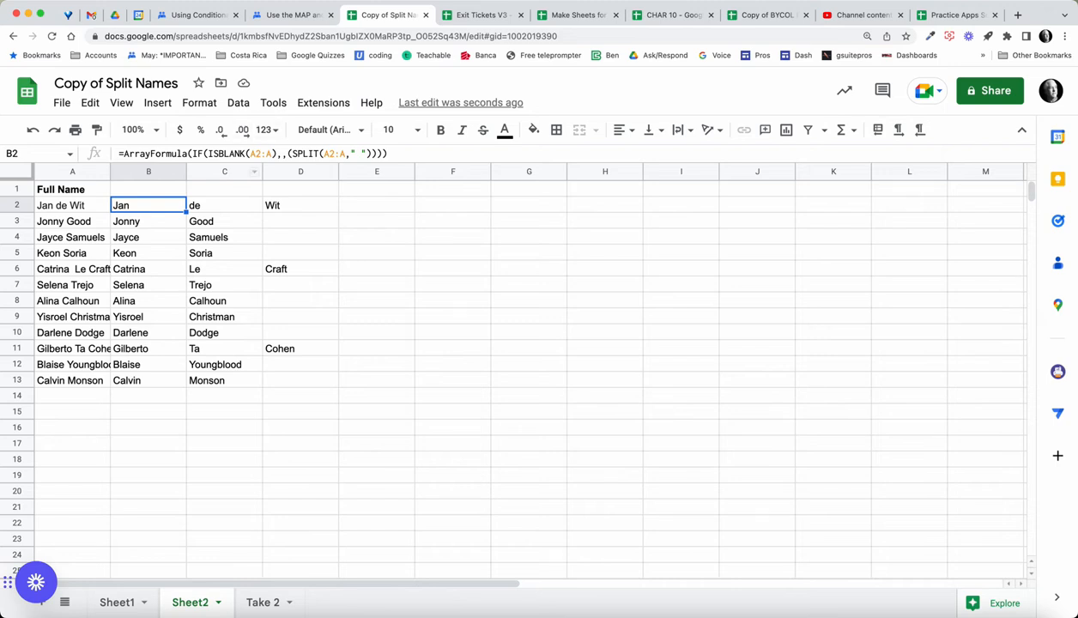
double_click(228, 154)
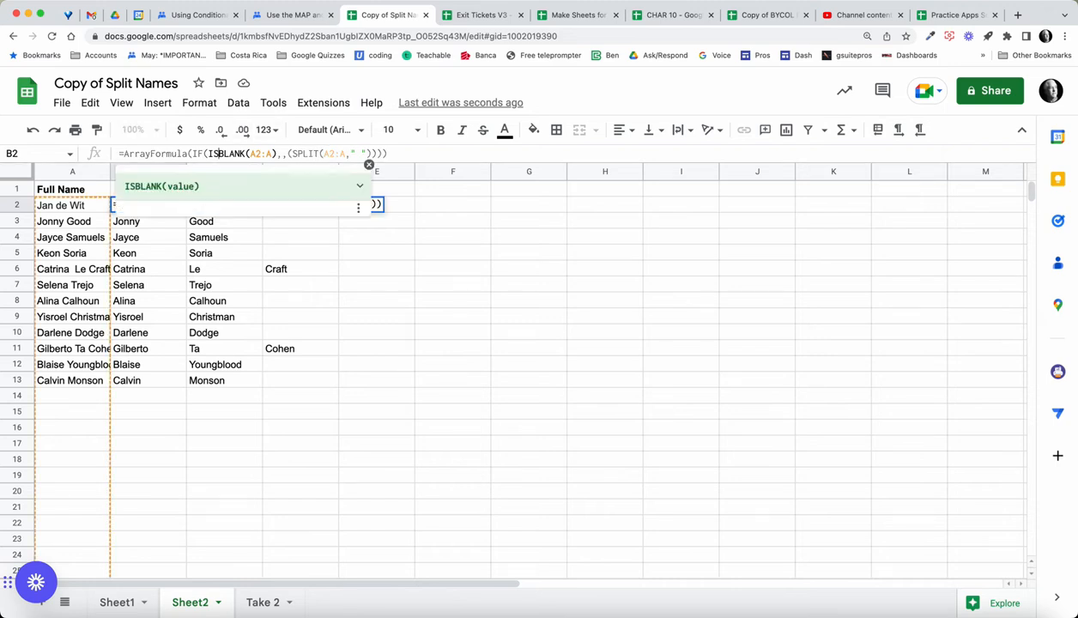
triple_click(155, 153)
key(super+c)
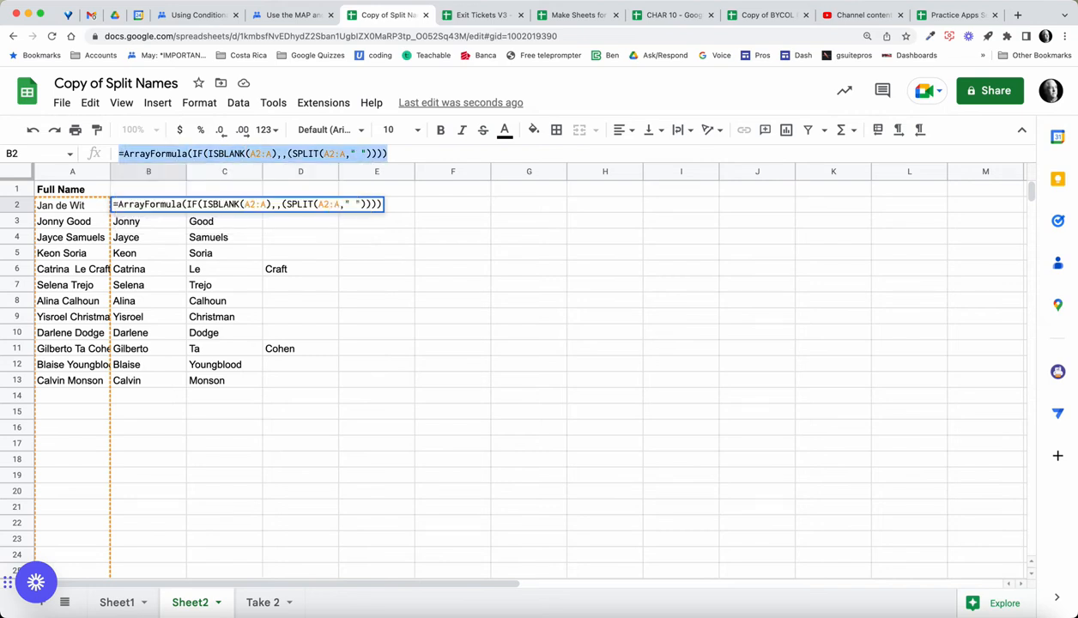
key(Return)
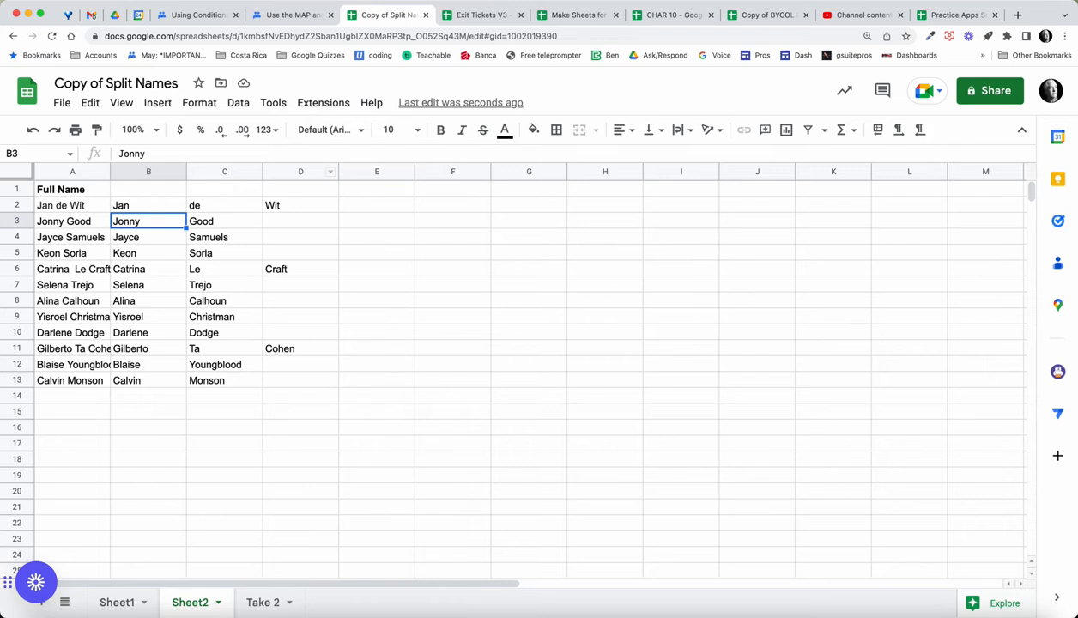
click(452, 205)
key(super+v)
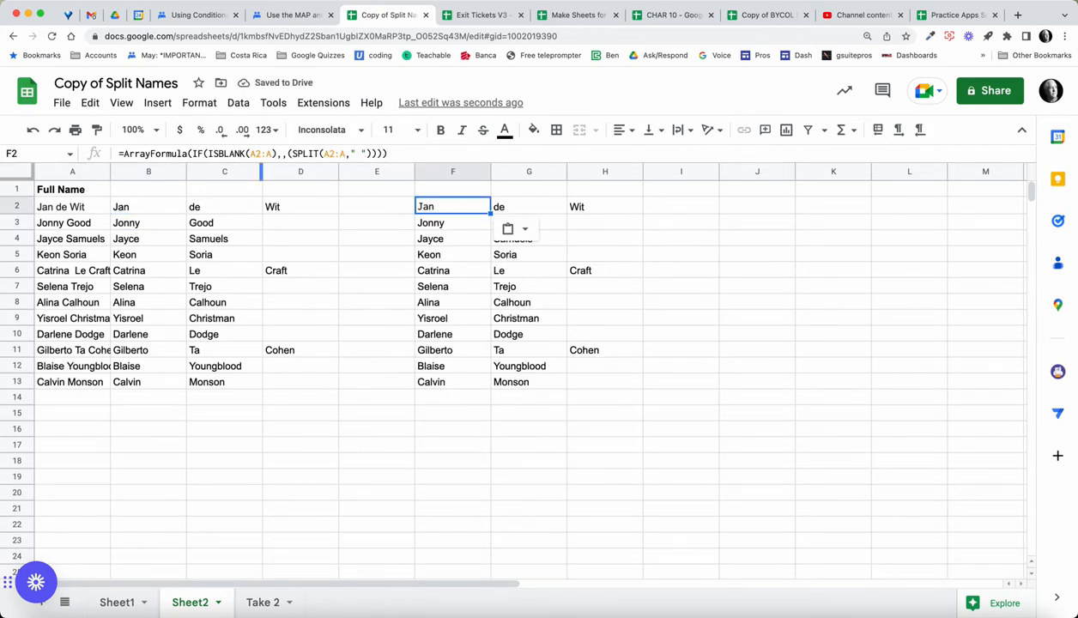
In the F2 formula, replace ISBLANK with LEN, remove one comma before SPLIT, and add a comma before the final parenthesis.
drag(245, 153, 206, 154)
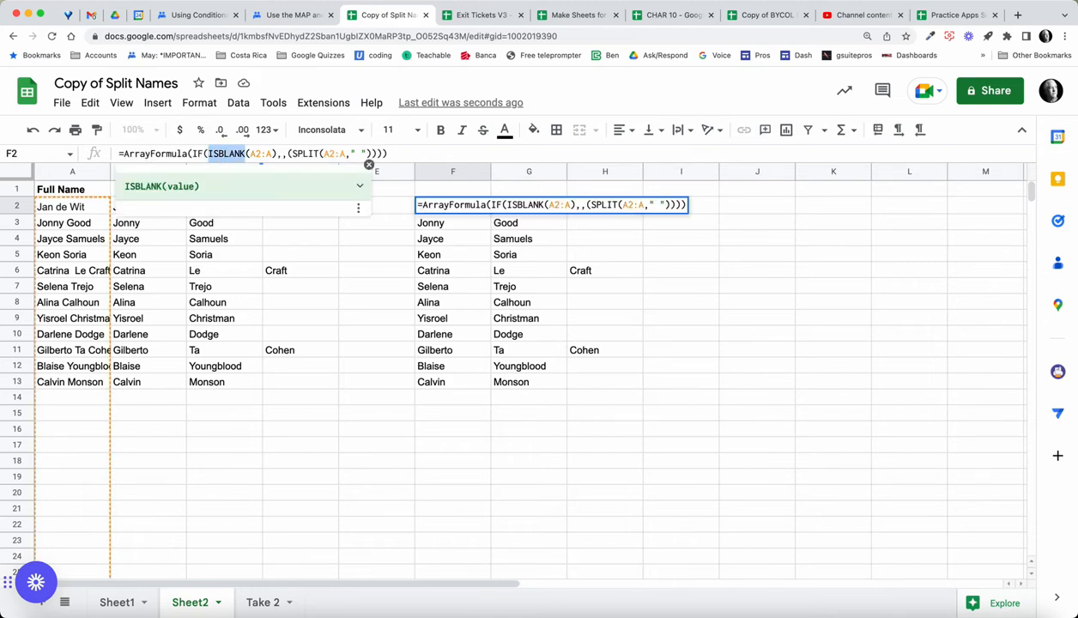
text(LEN)
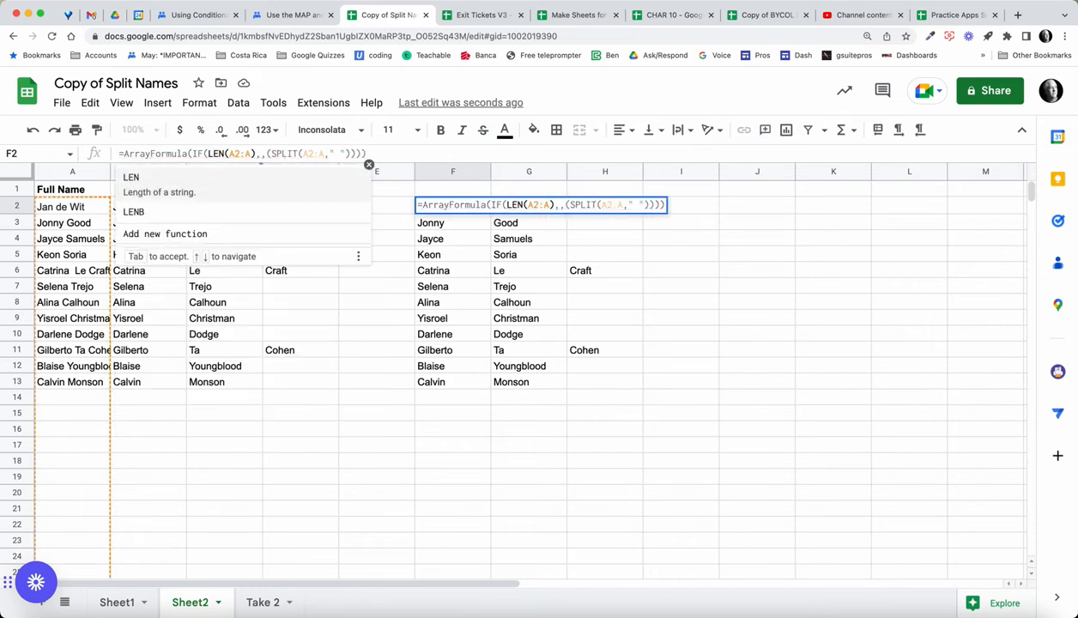
click(260, 153)
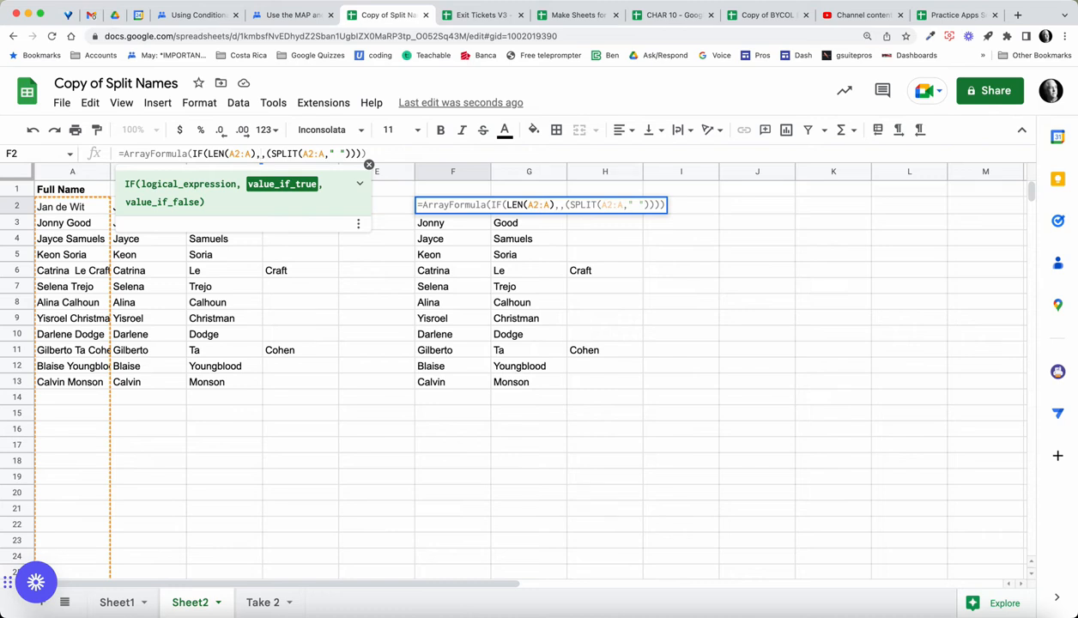
key(BackSpace)
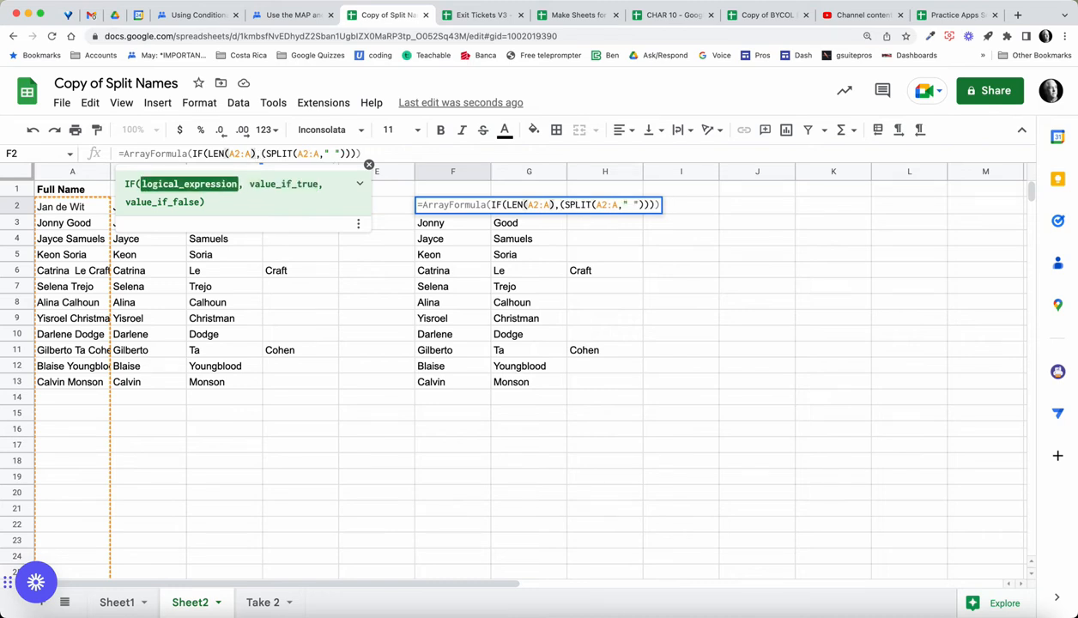
click(354, 153)
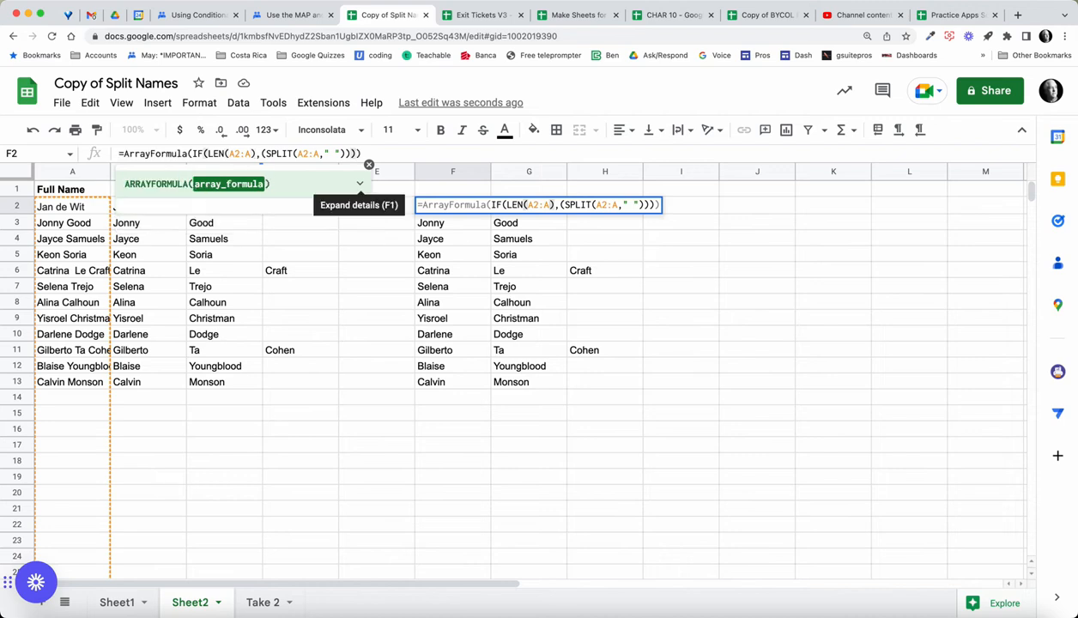
key(Return)
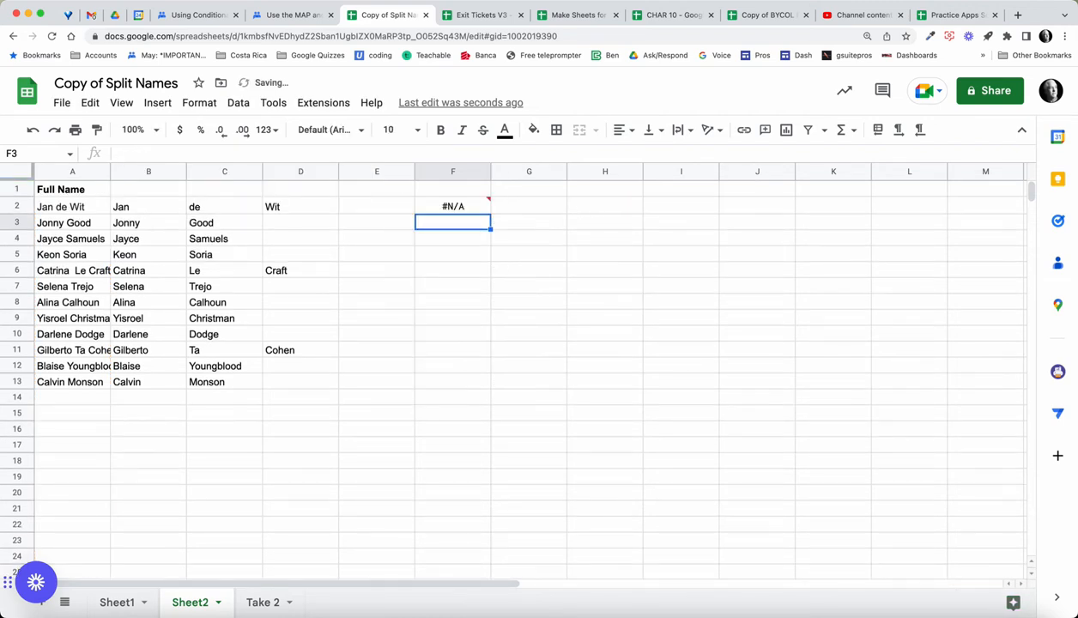
Correct the F2 formula to =ArrayFormula(IF(LEN(A2:A),(SPLIT(A2:A," ")),)) by moving the last comma inside the IF.
click(454, 206)
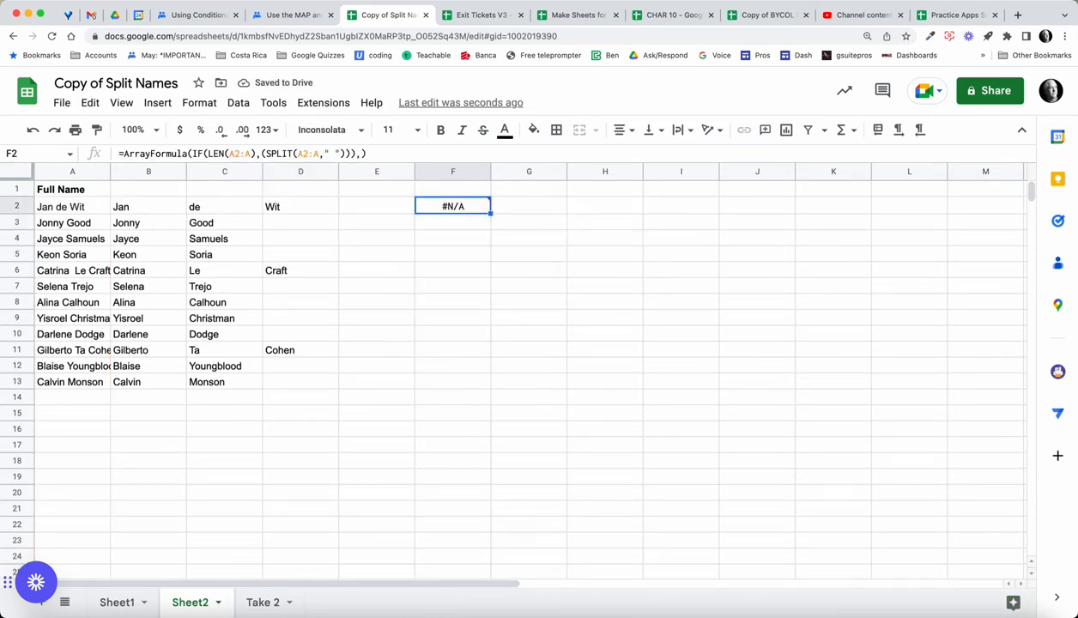
click(350, 153)
text(,)
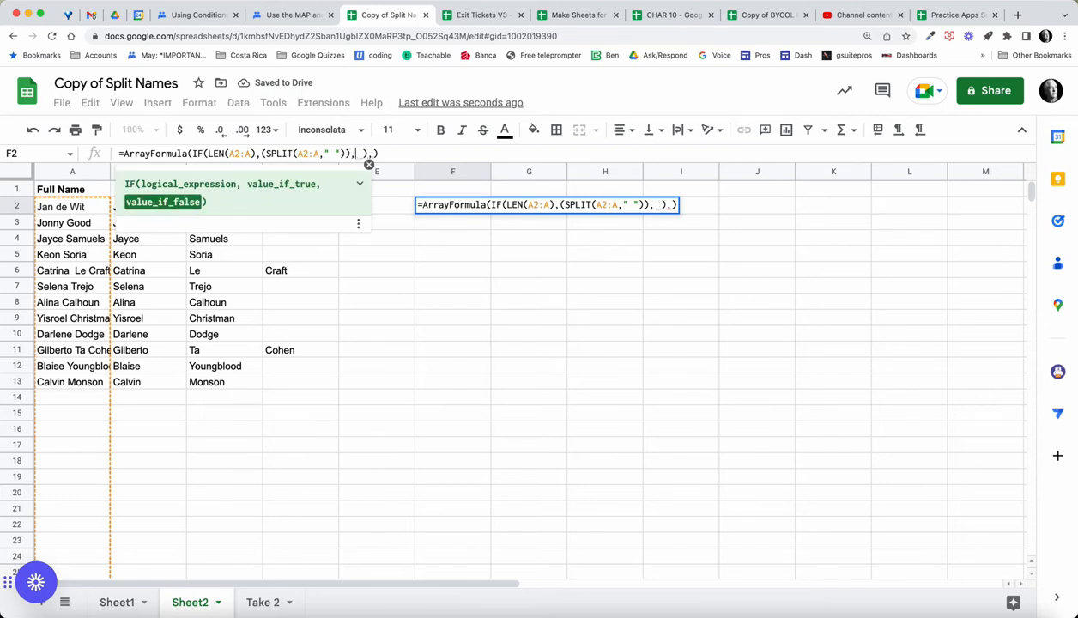
click(380, 154)
key(BackSpace)
key(Return)
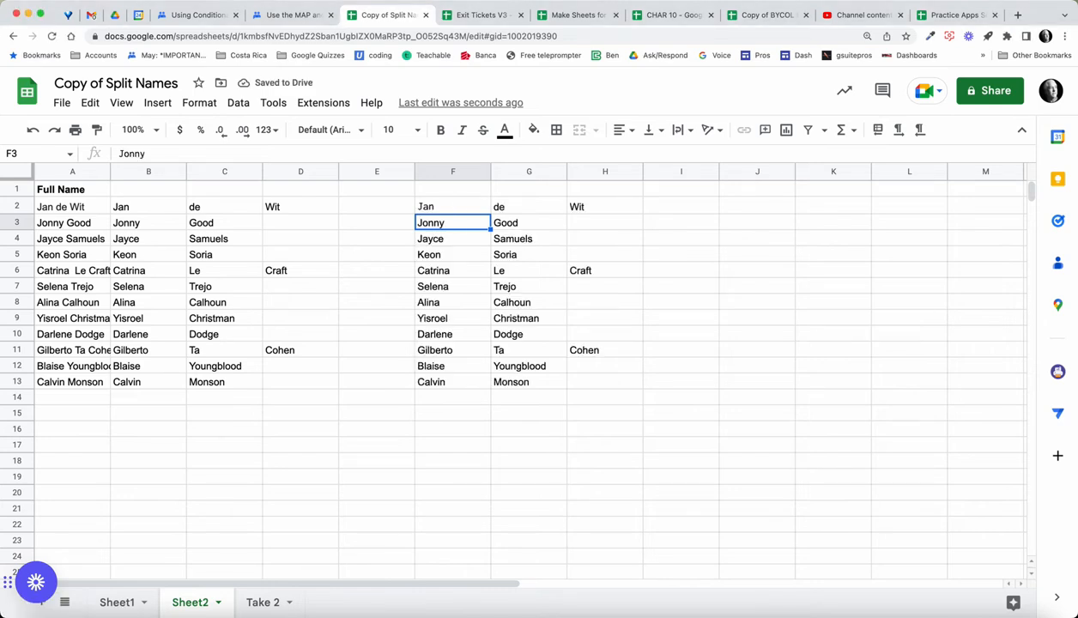
Clear the alternative LEN formula from cell F2 and select B2.
click(452, 206)
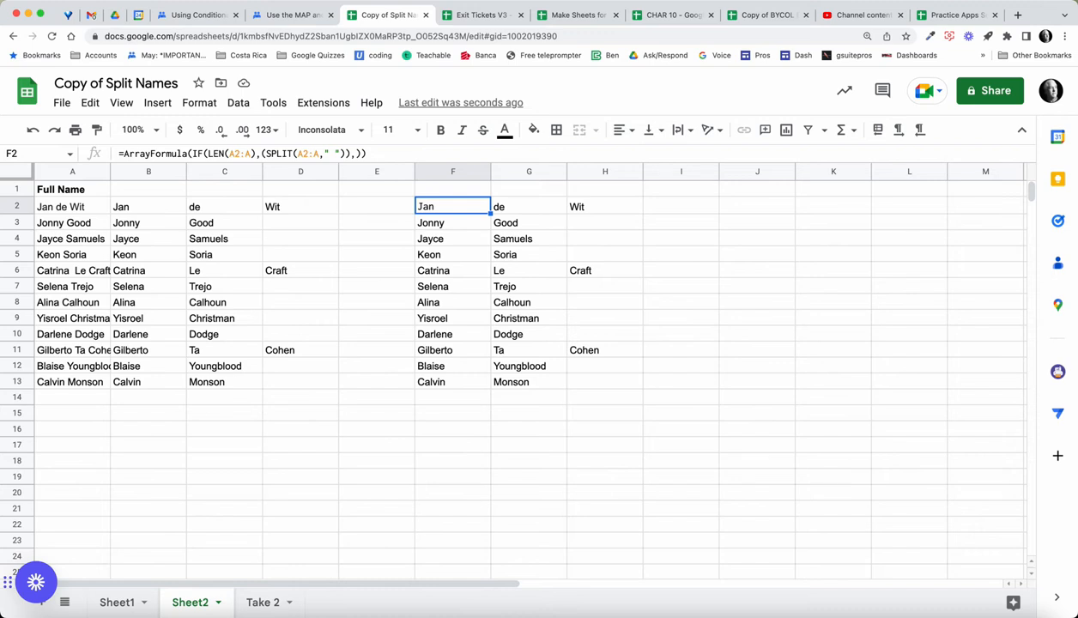
key(Delete)
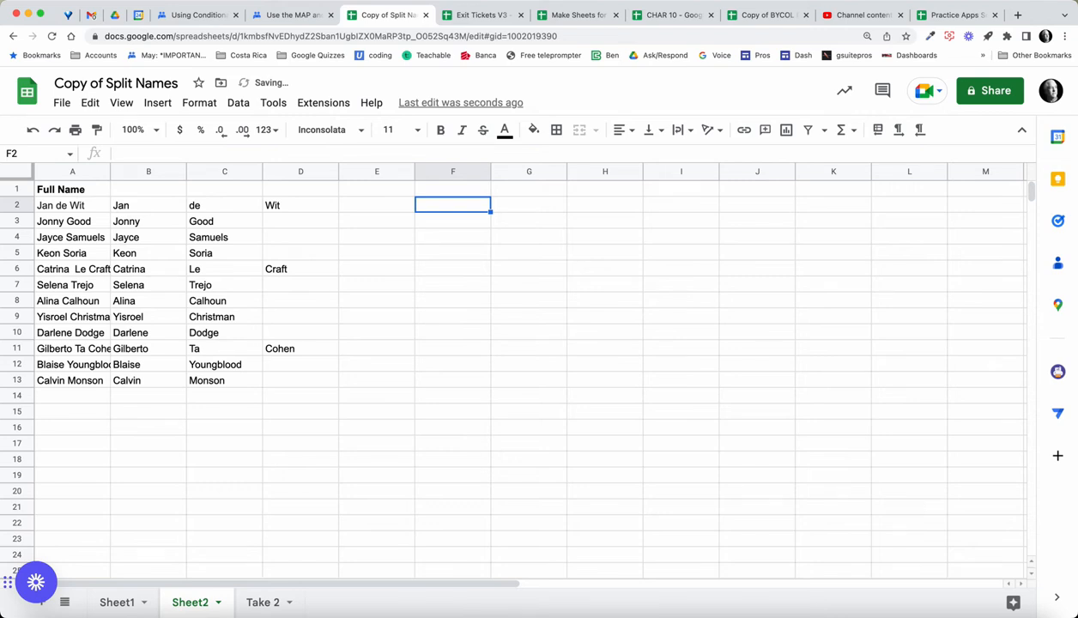
click(148, 206)
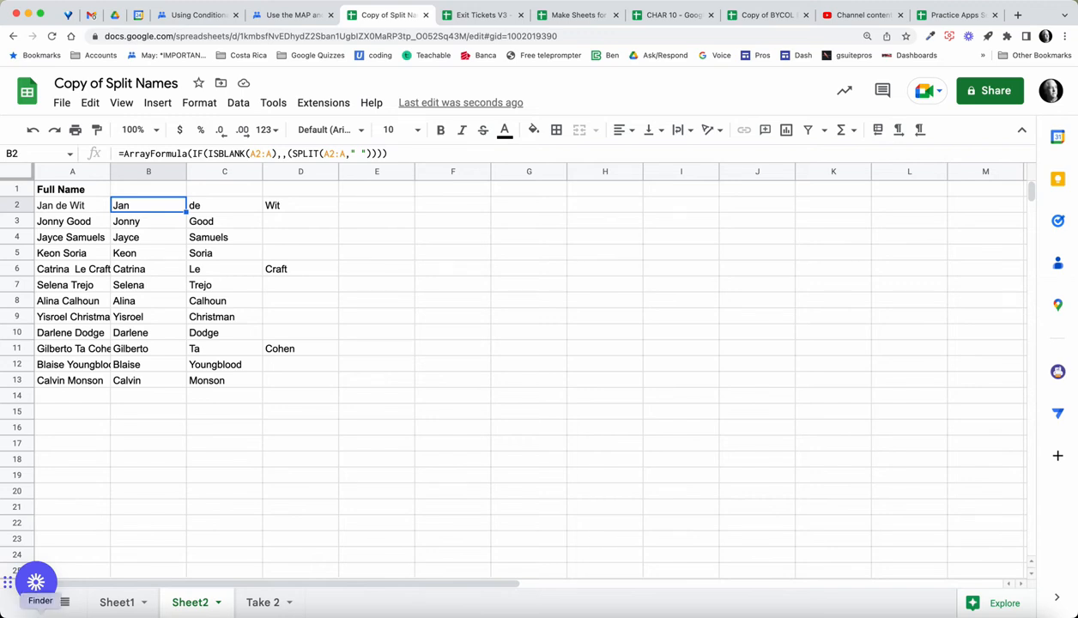
click(67, 584)
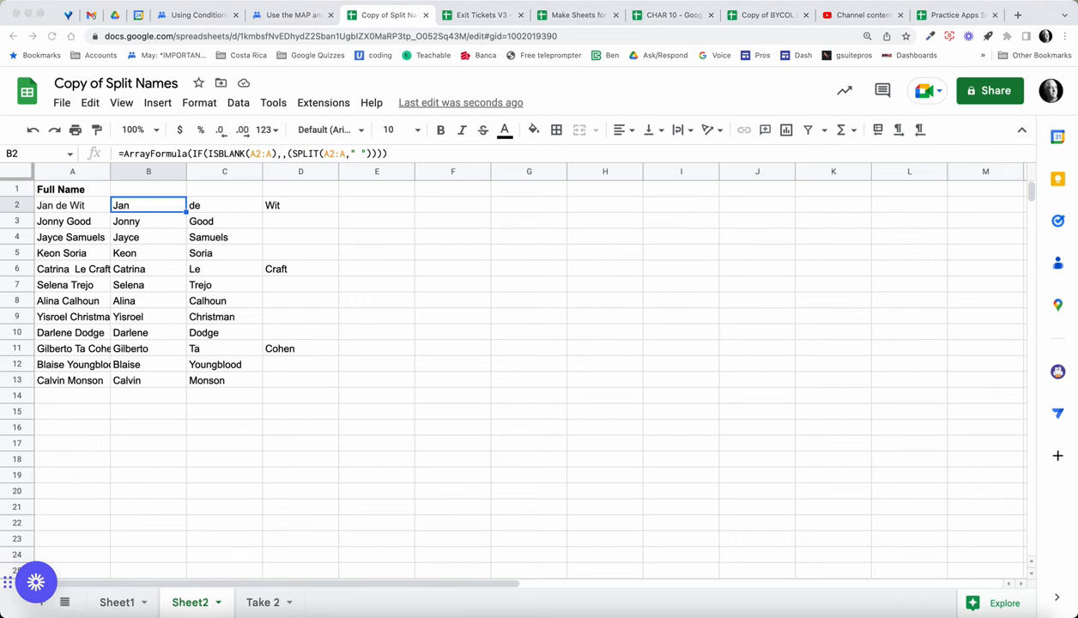
Start an IF formula in cell E2 whose condition uses ISBLANK to test D2.
click(376, 205)
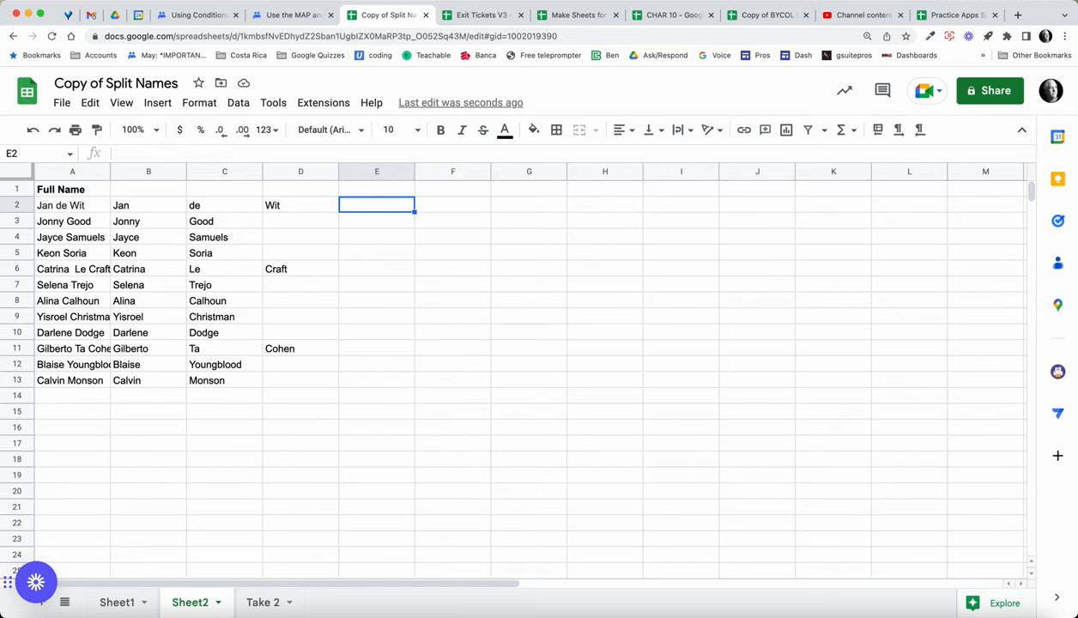
text(=if)
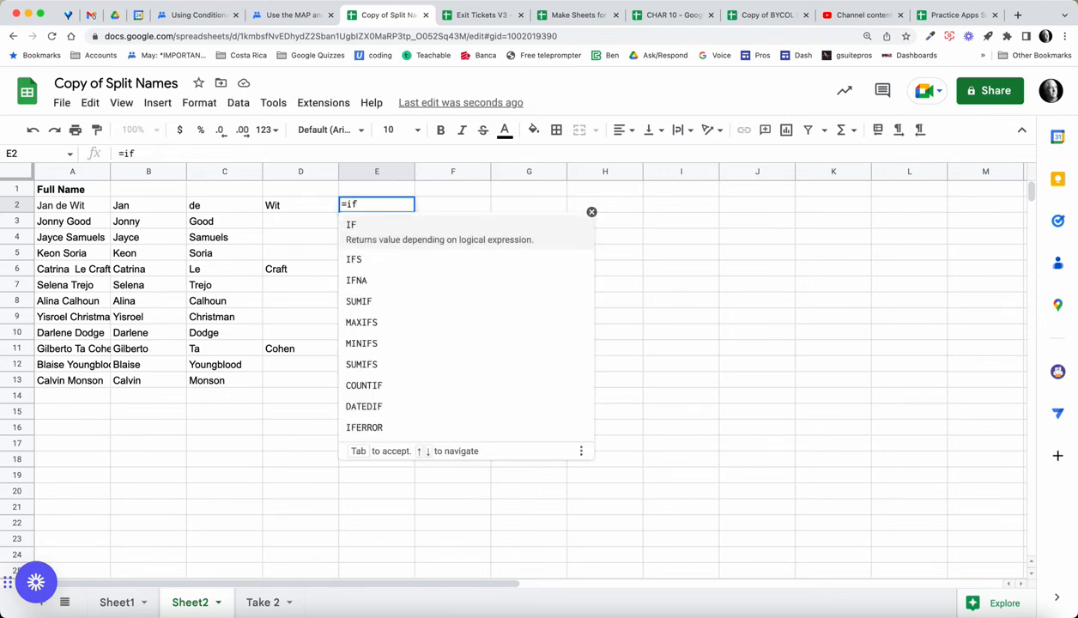
key(Tab)
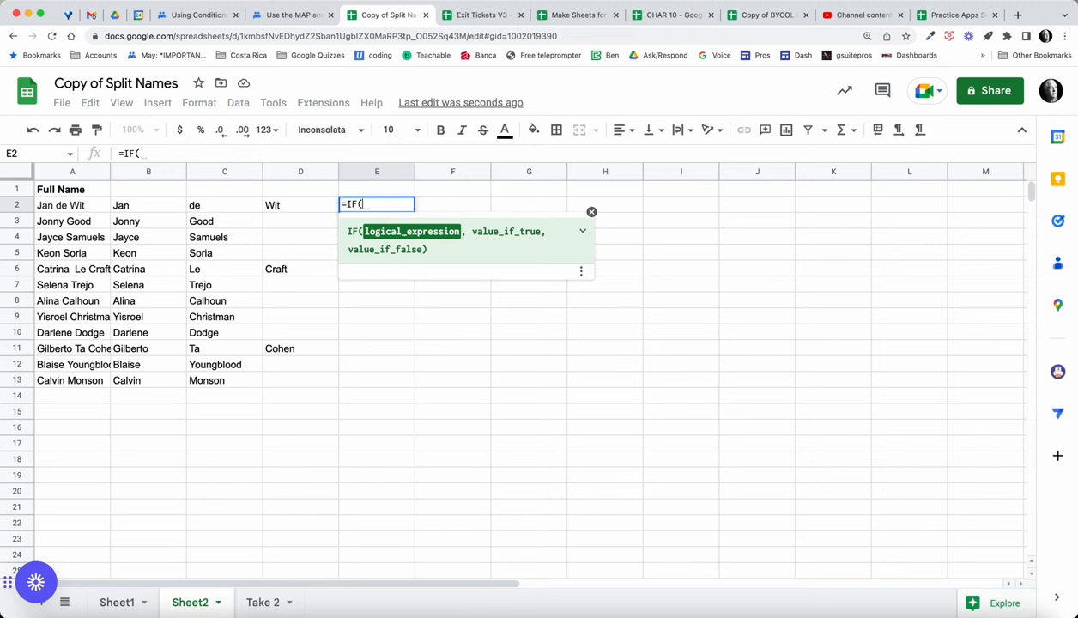
text(I)
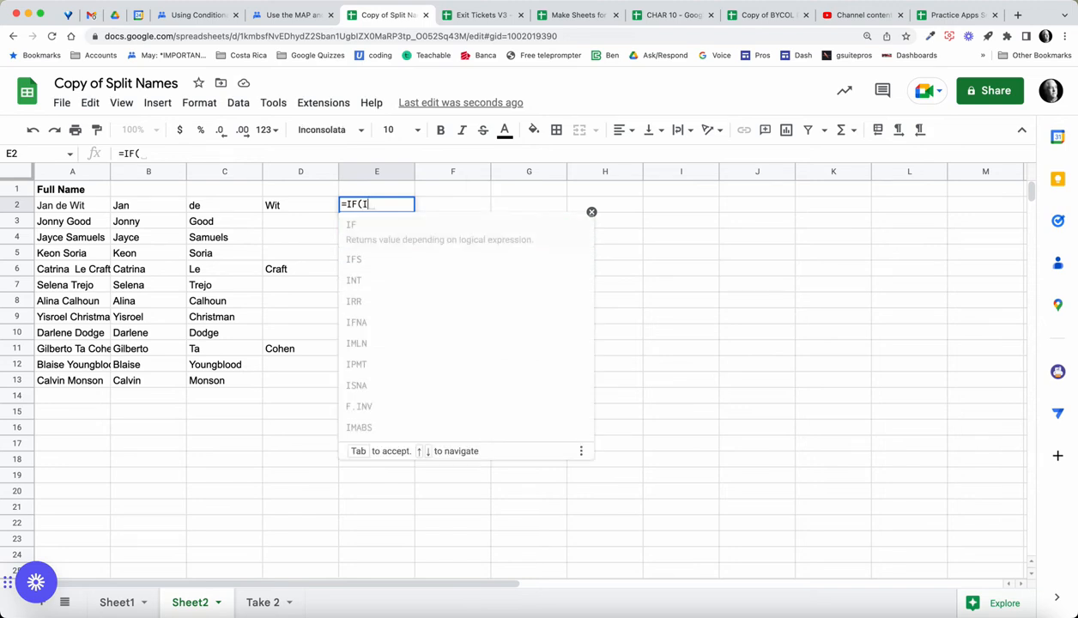
text(SB)
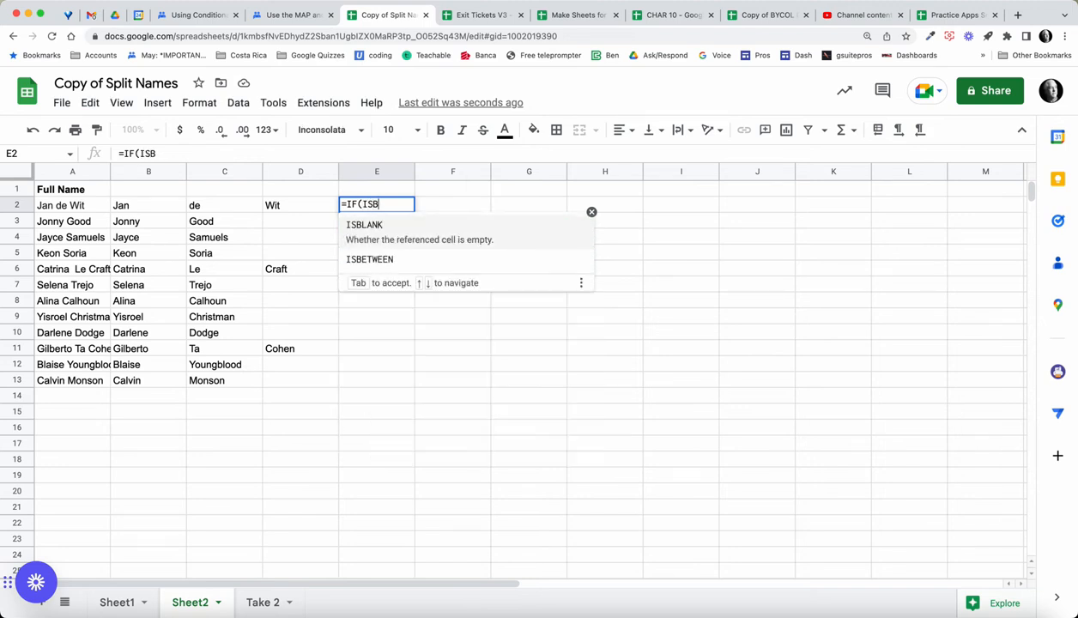
key(Tab)
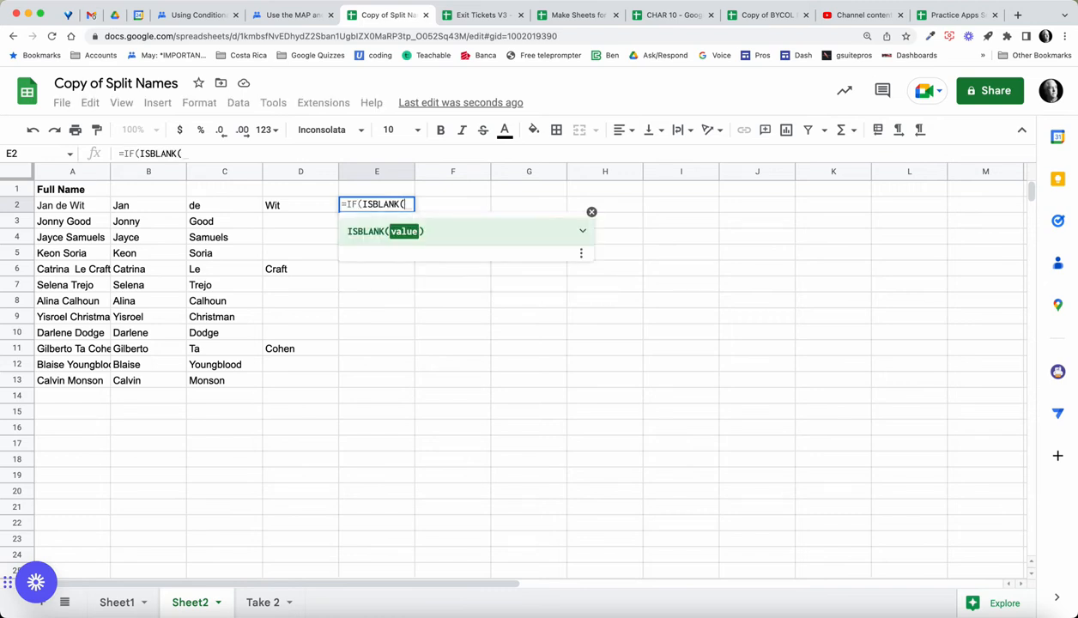
key(Left)
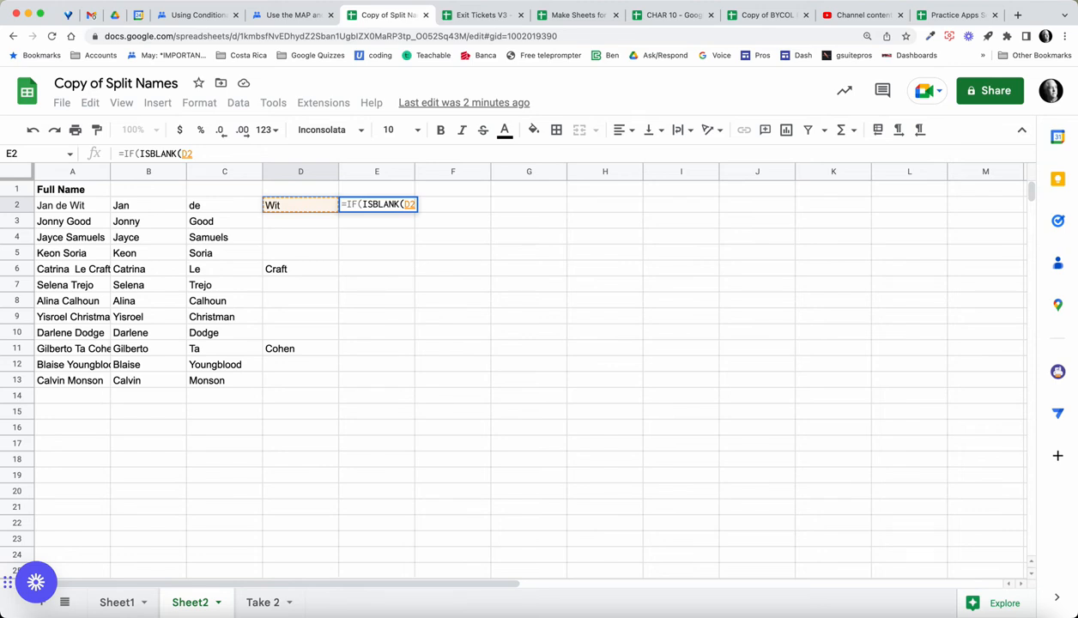
Complete the E2 formula with C2 as the value if true and C2&" "&D2 as the value if false.
text(,)
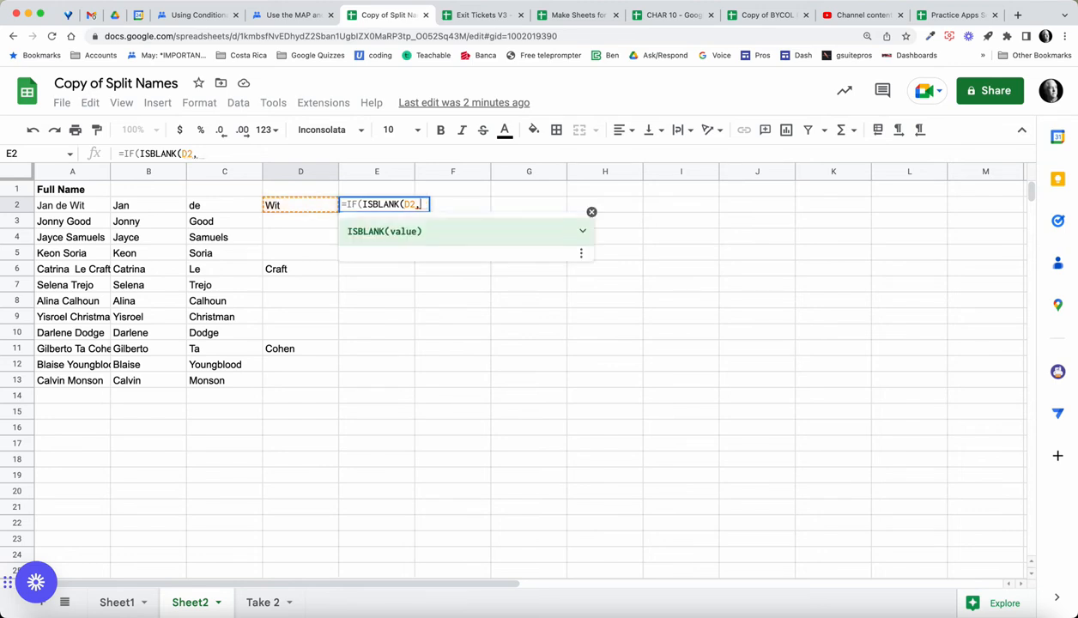
text(C)
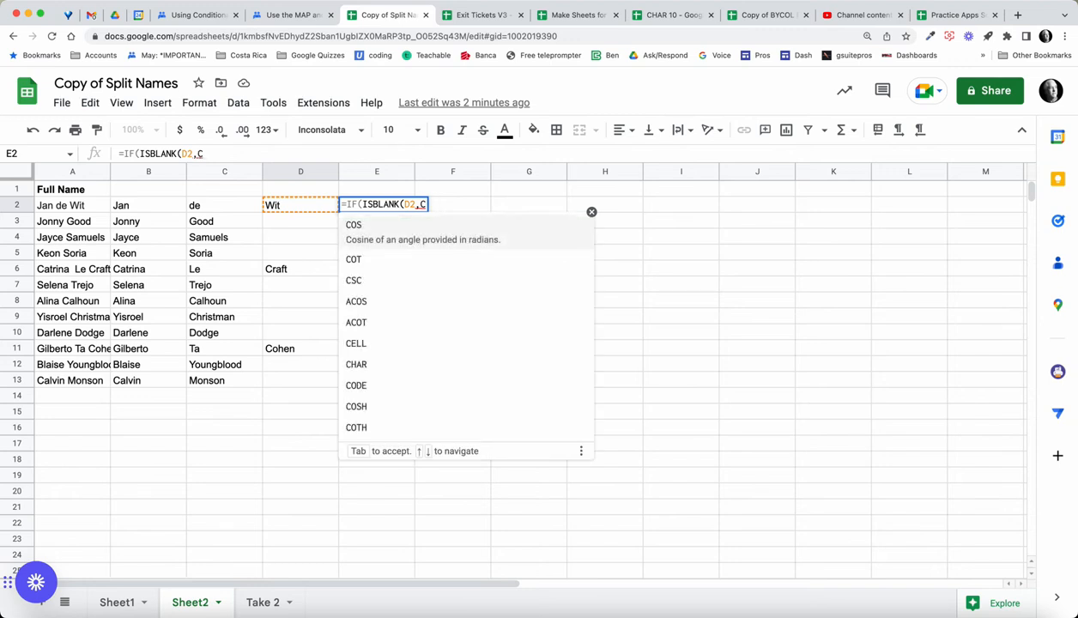
text(2)
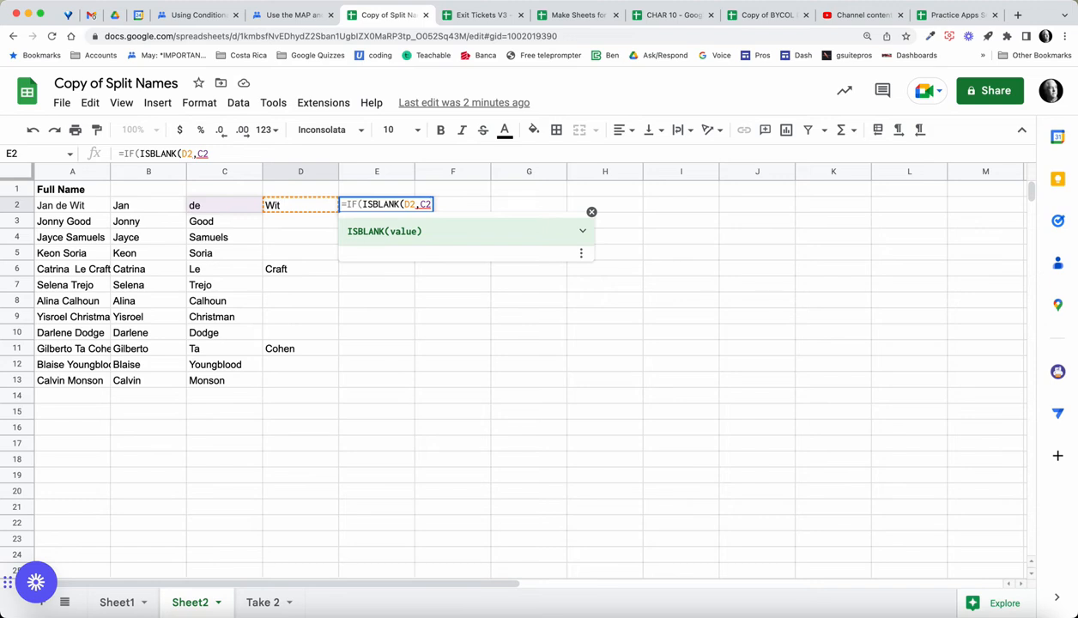
text(,)
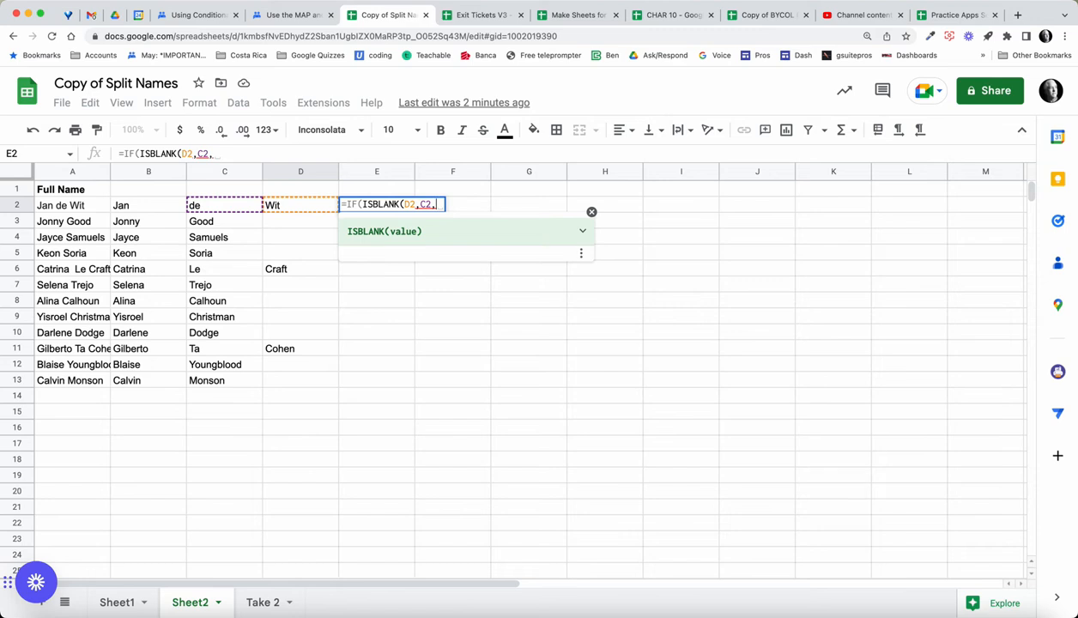
text(C2)
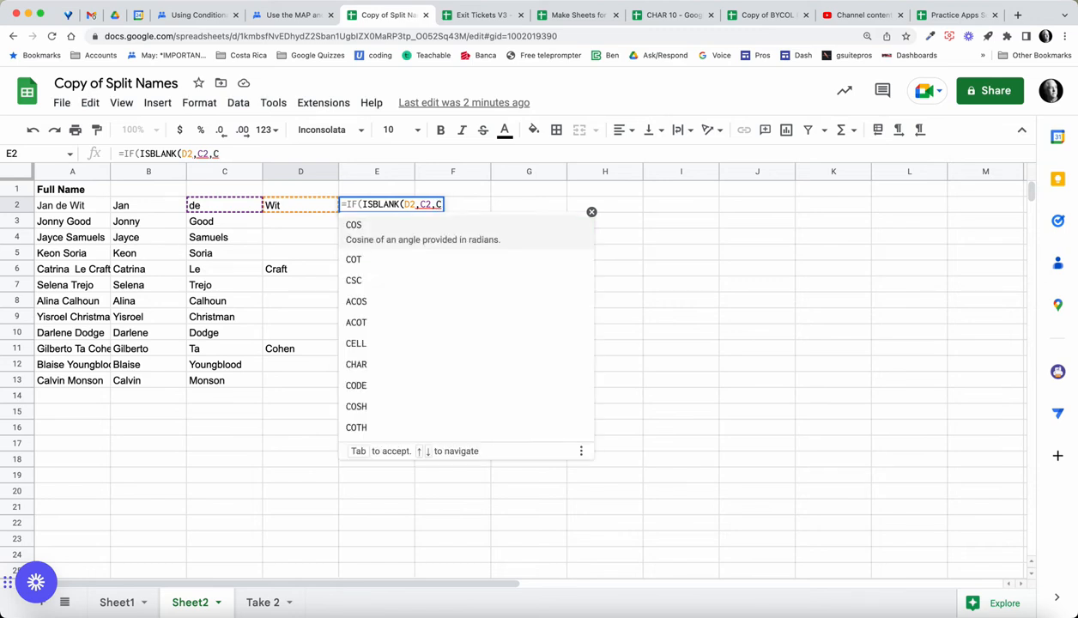
text(&)
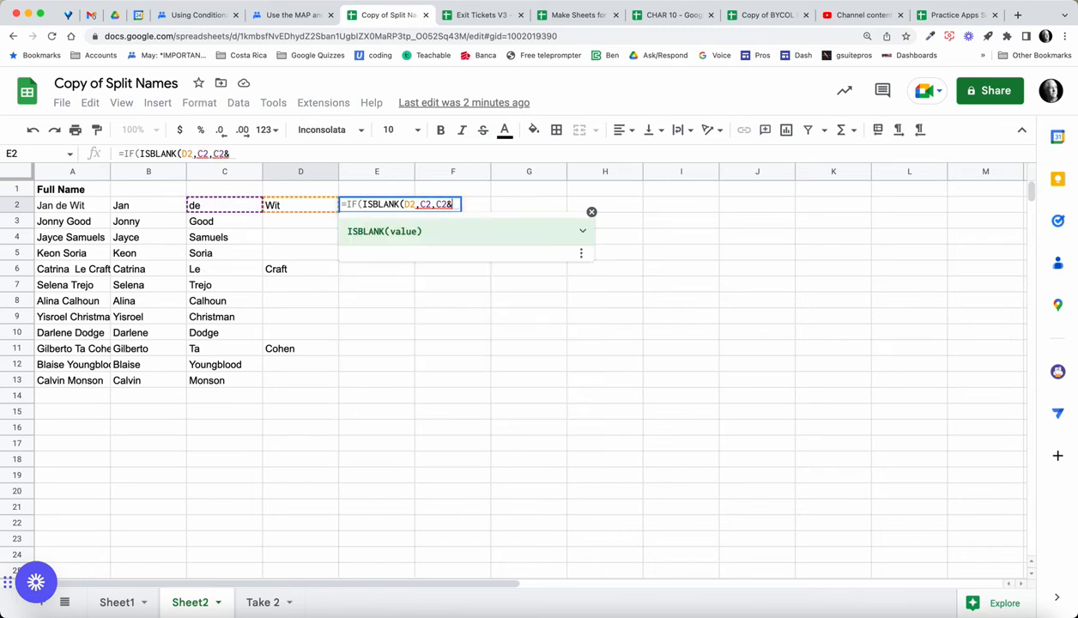
text(")
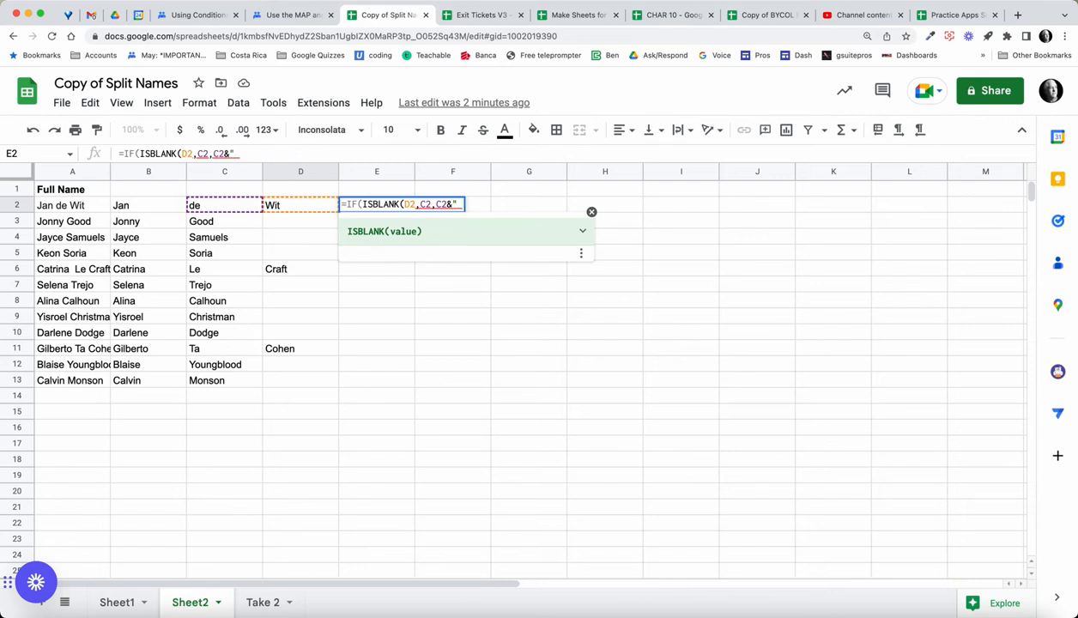
text( ")
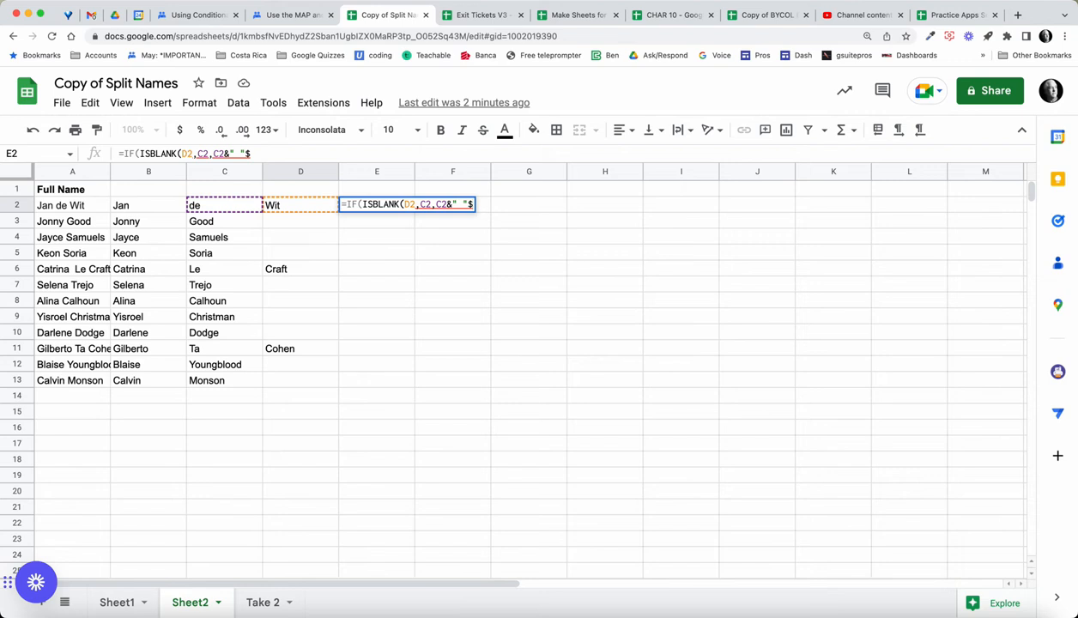
text(&)
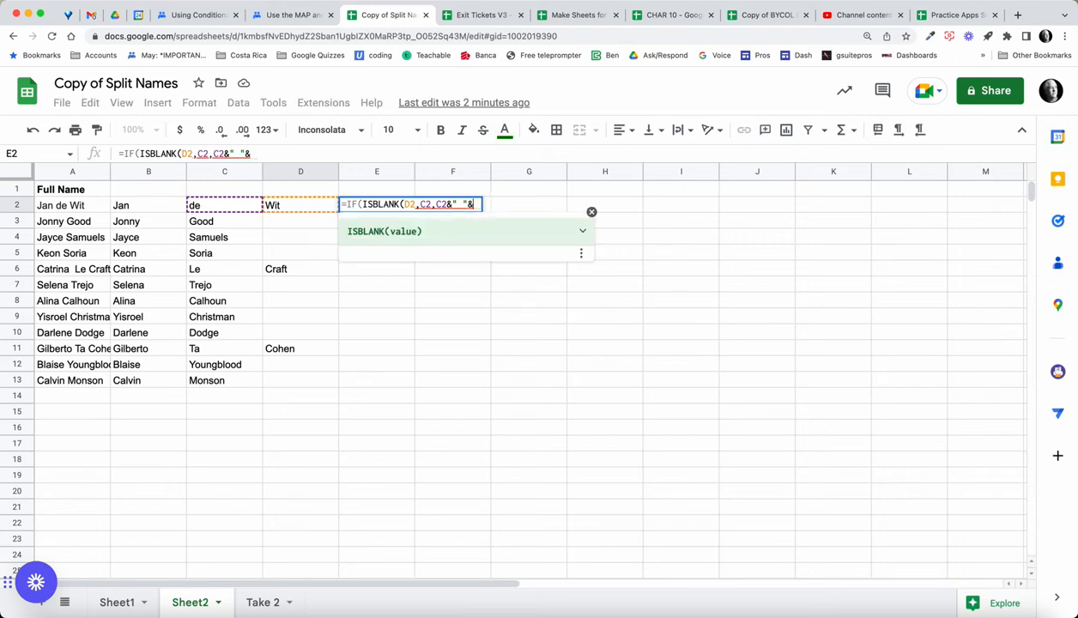
text(D2)
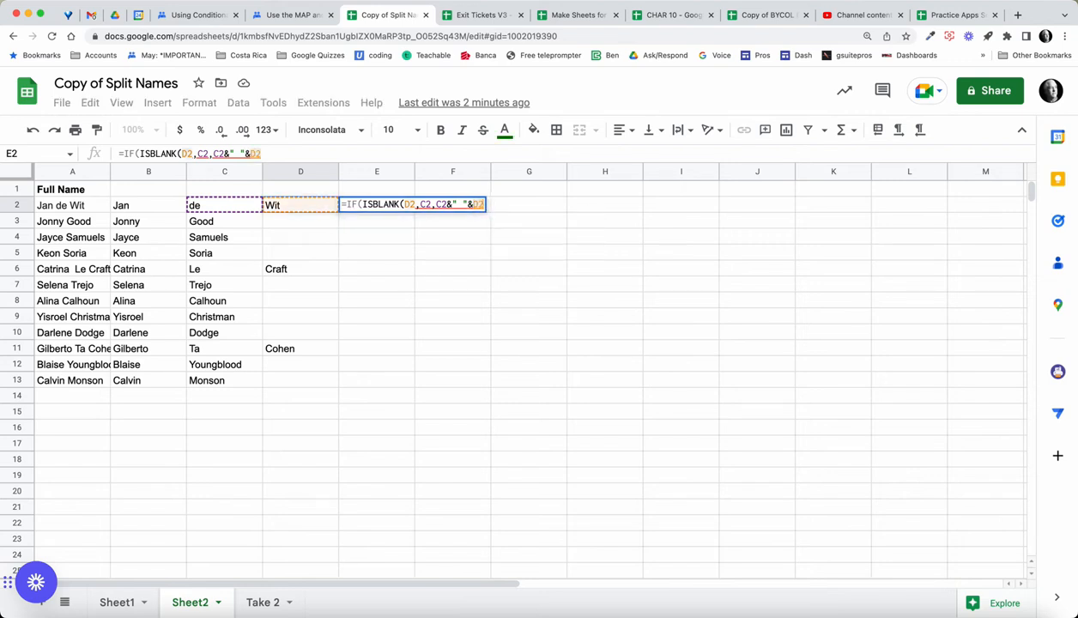
key(Return)
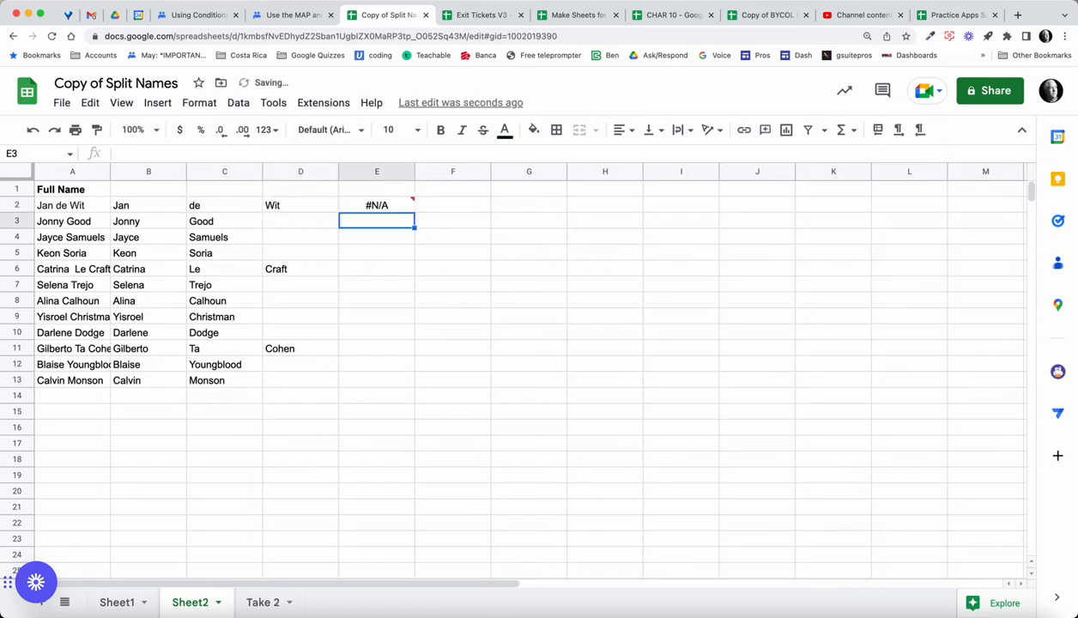
Close the ISBLANK parenthesis after D2 so the E2 formula reads =IF(ISBLANK(D2),C2,C2&" "&D2).
click(377, 205)
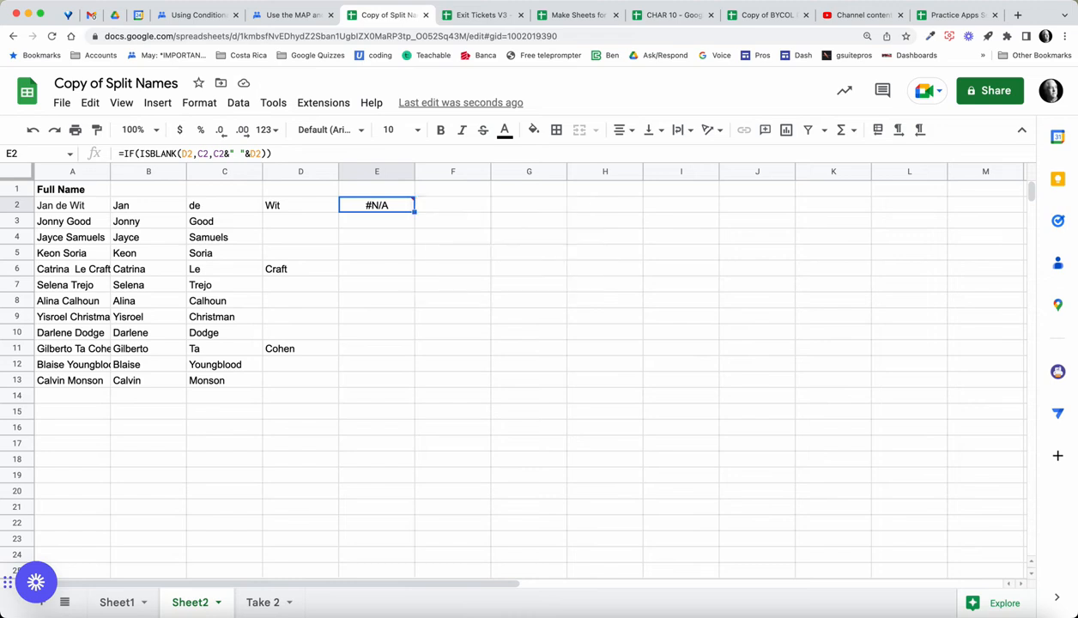
click(69, 615)
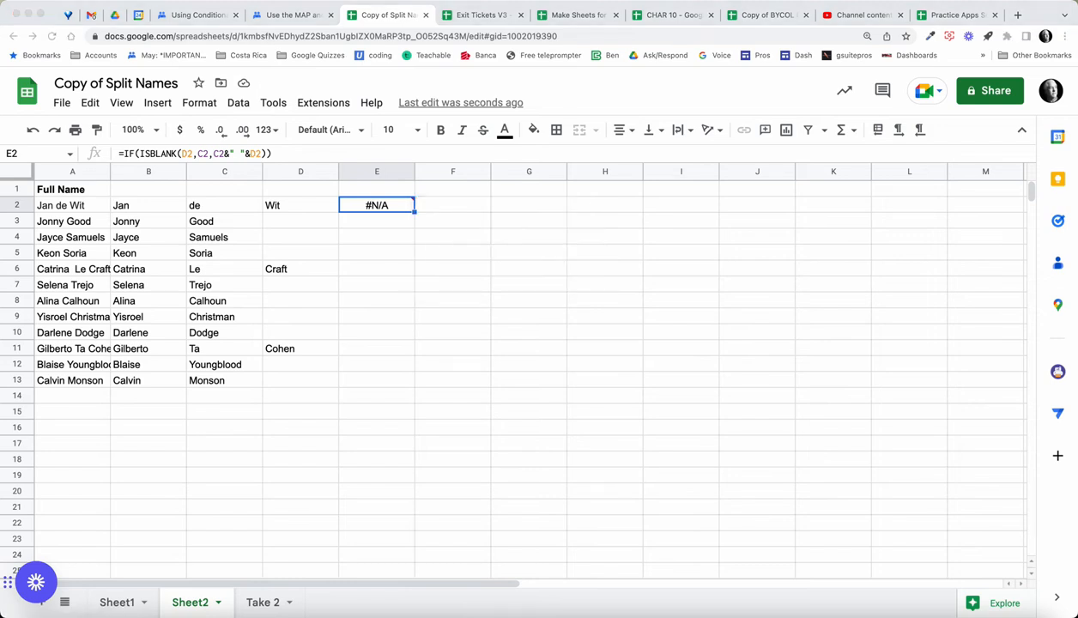
click(193, 154)
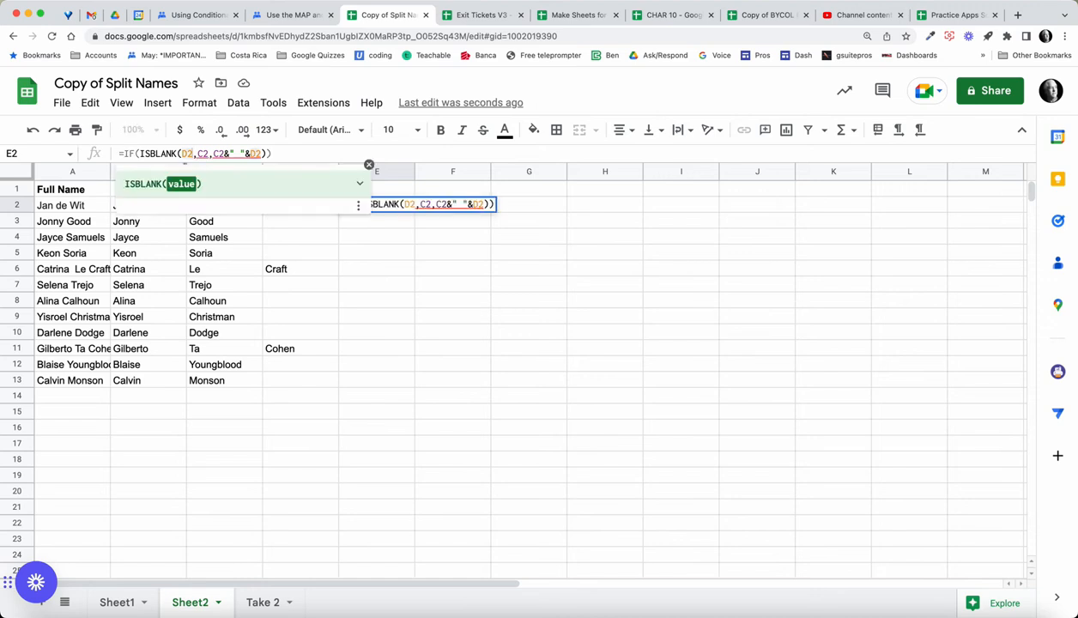
text())
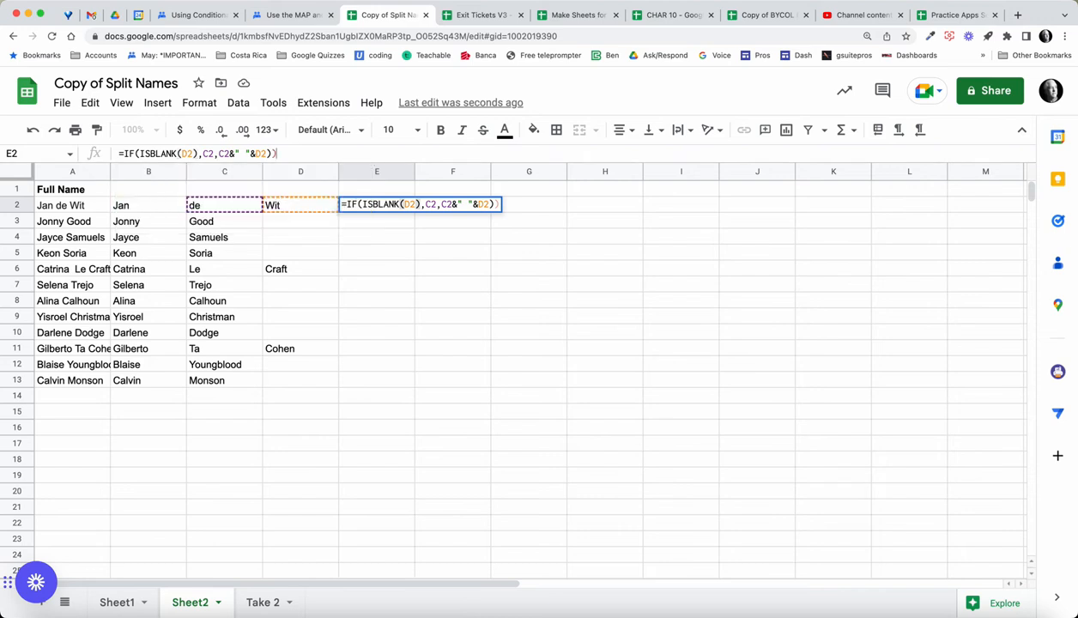
key(Return)
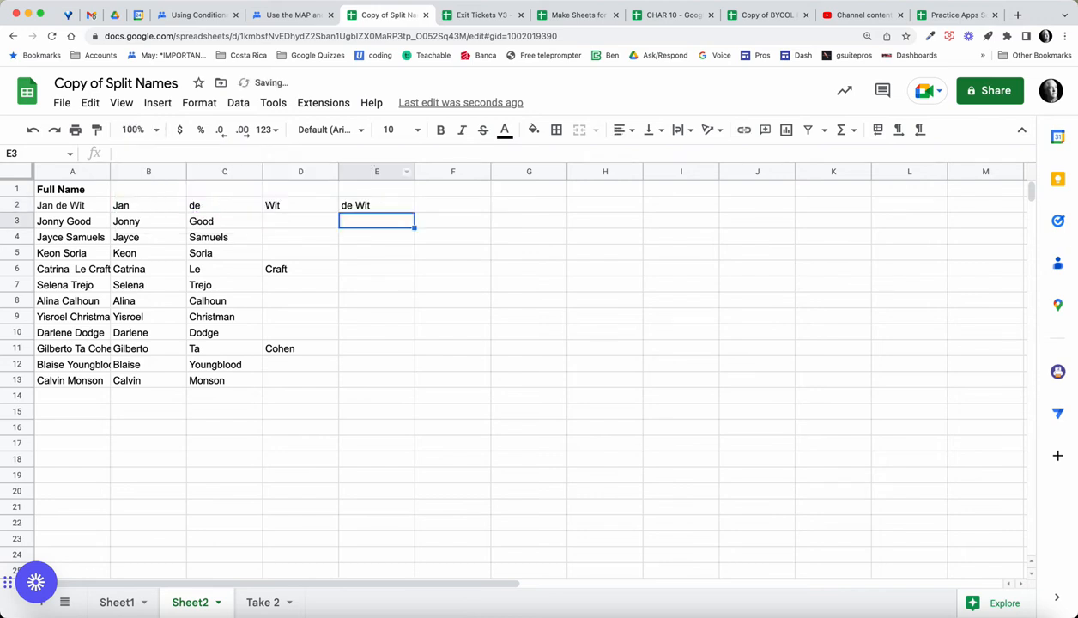
click(377, 205)
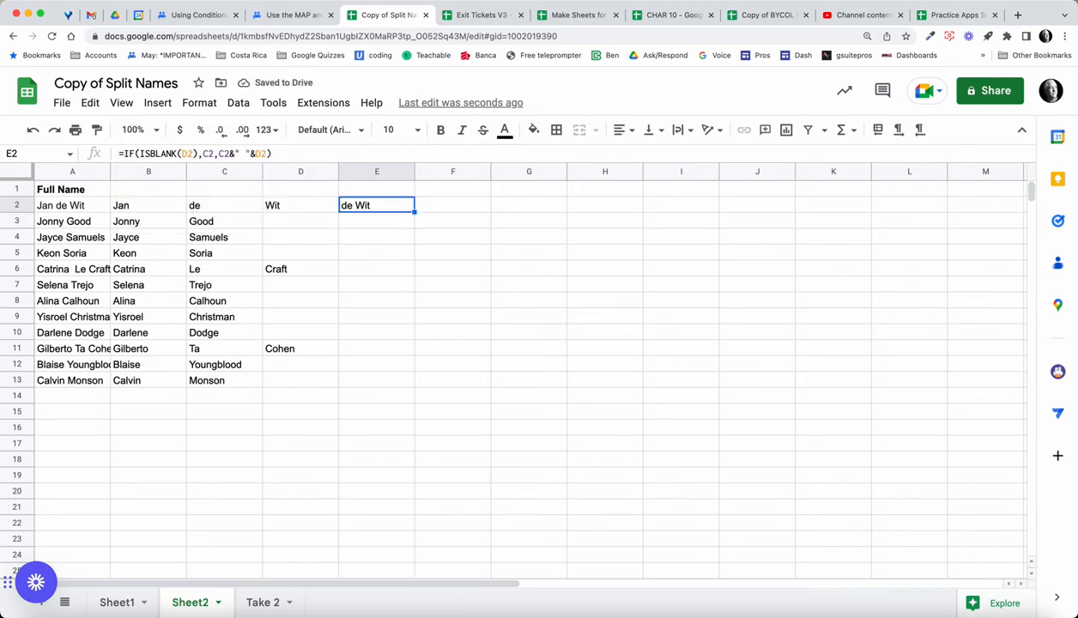
Enter the column headers First, Prefix, Last and Full Lase Name in cells B1 to E1.
click(149, 188)
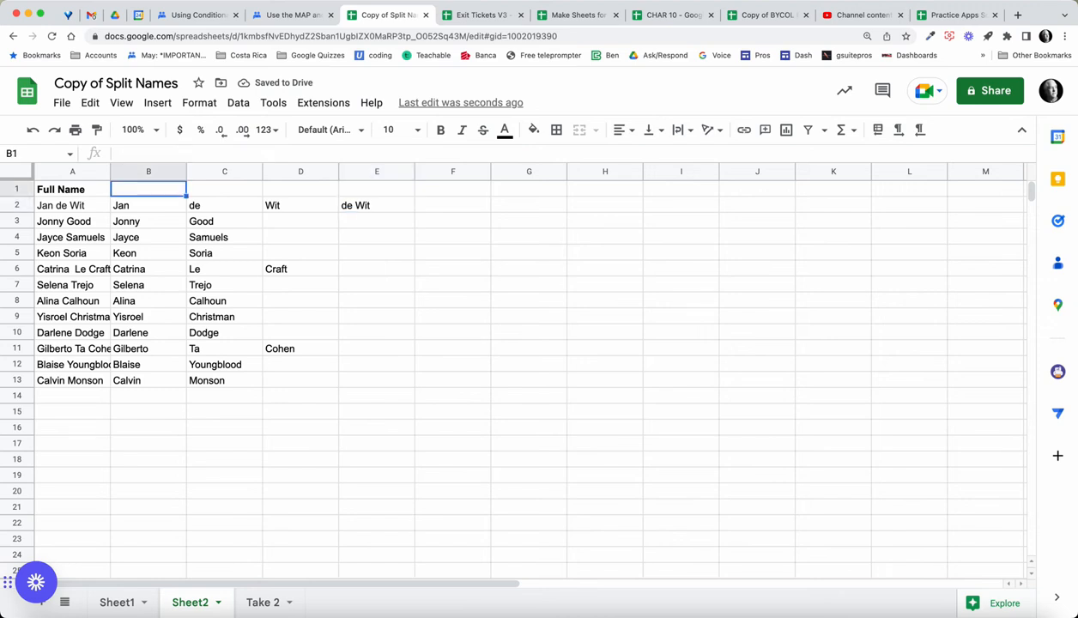
text(First)
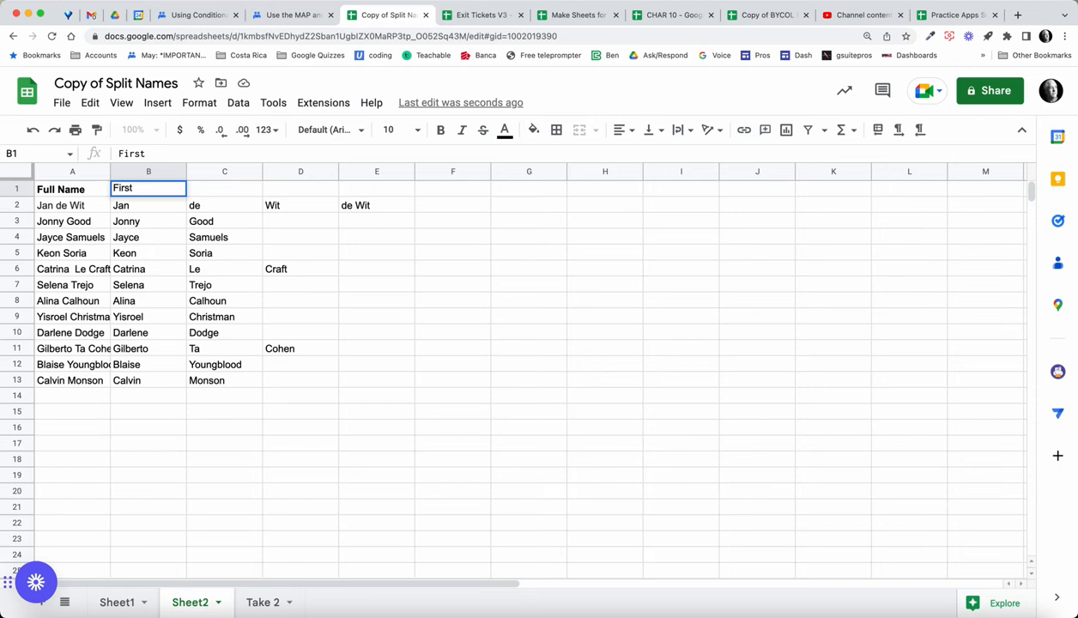
key(Tab)
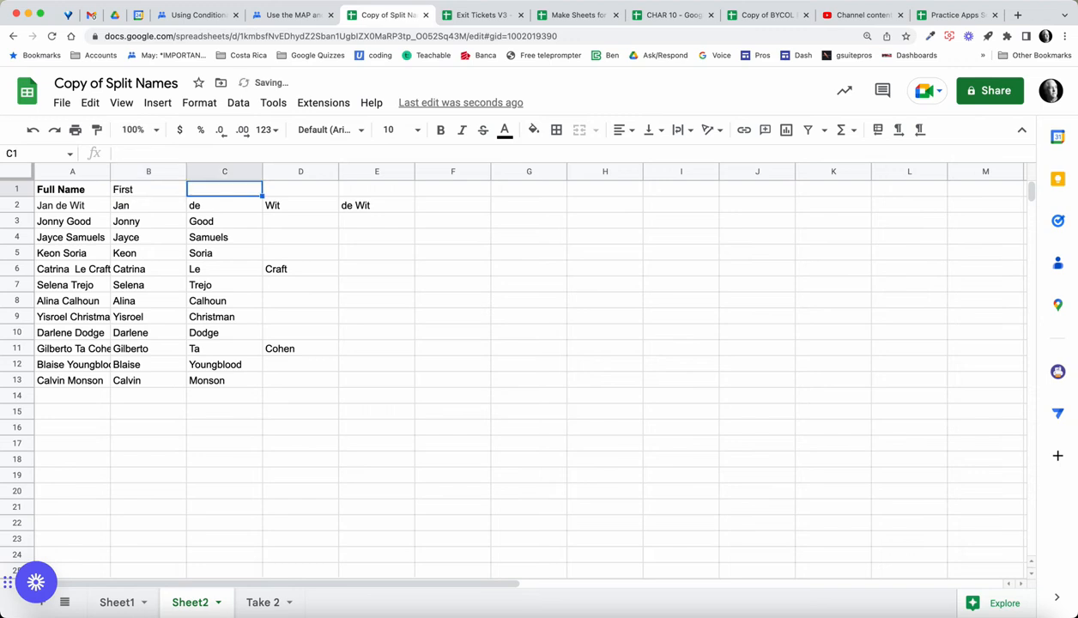
text(Prefix)
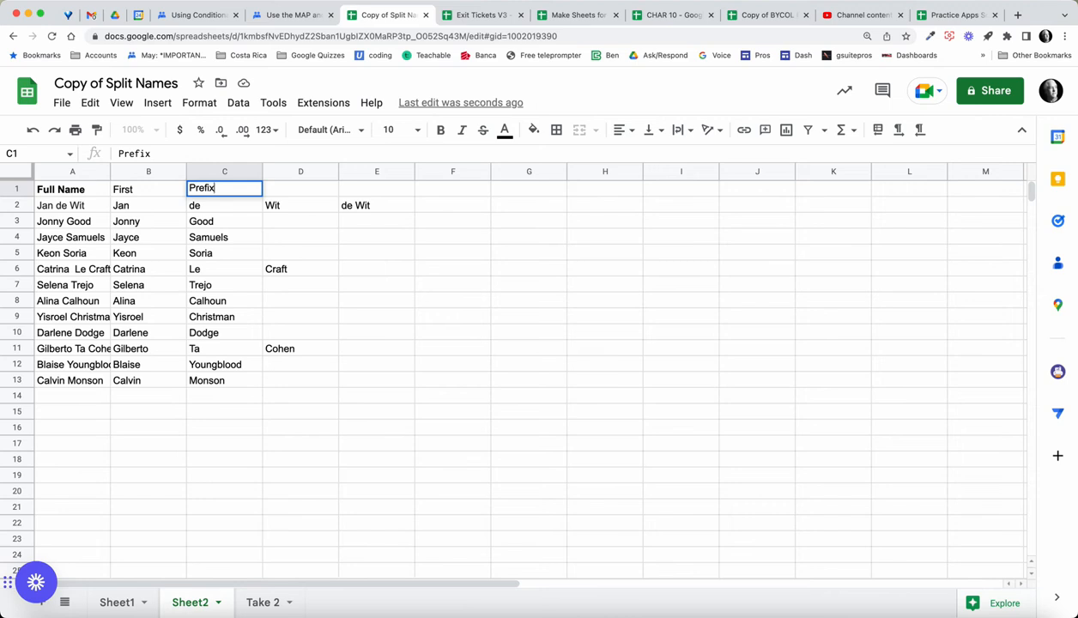
key(Tab)
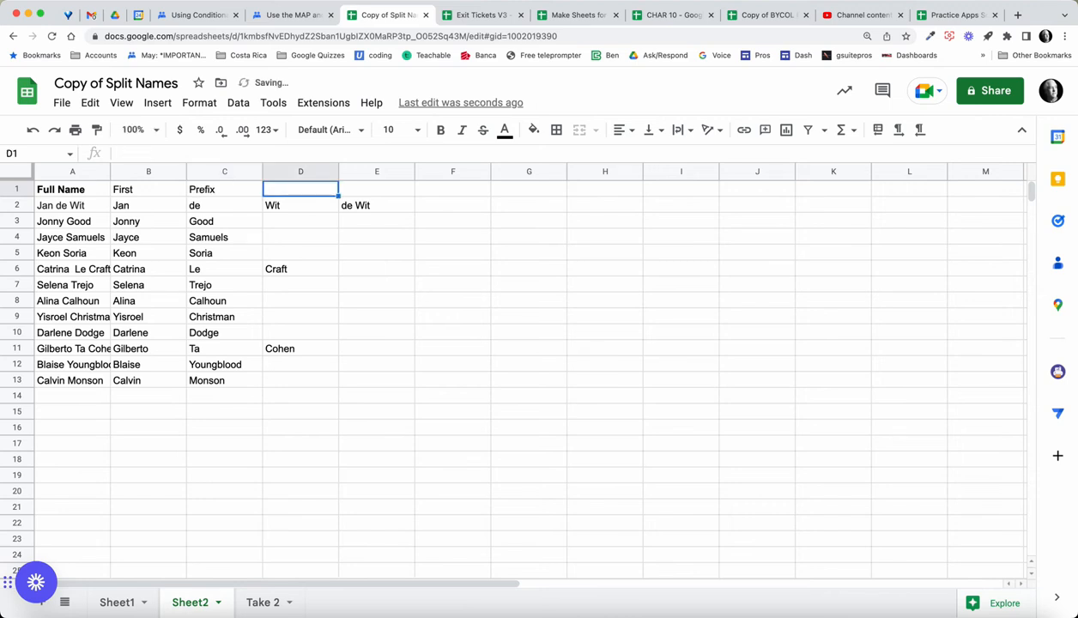
text(Last)
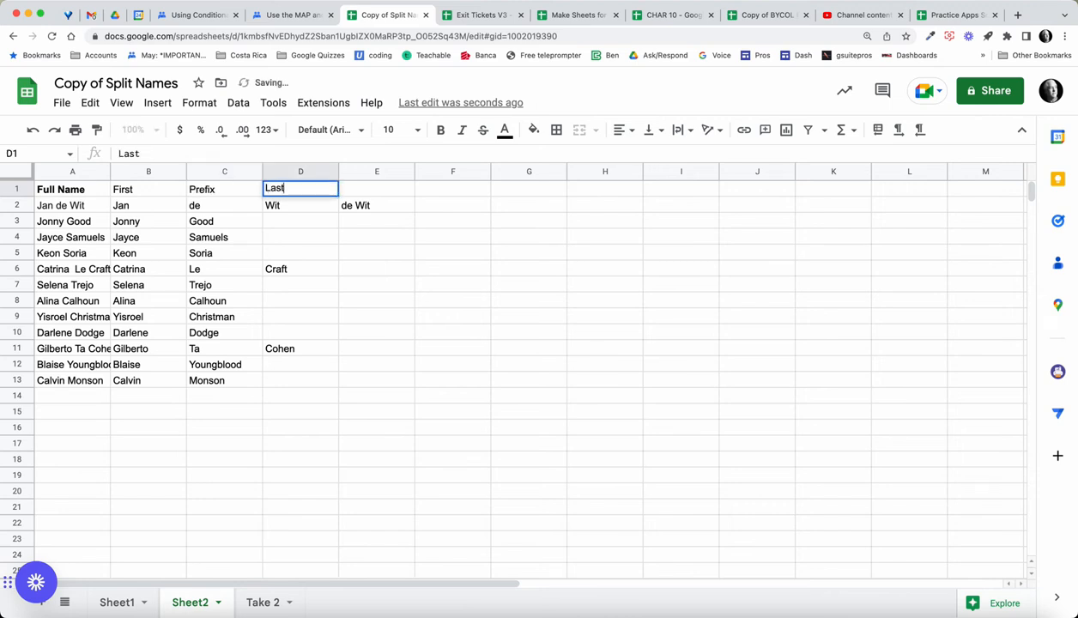
key(Tab)
text(Fu)
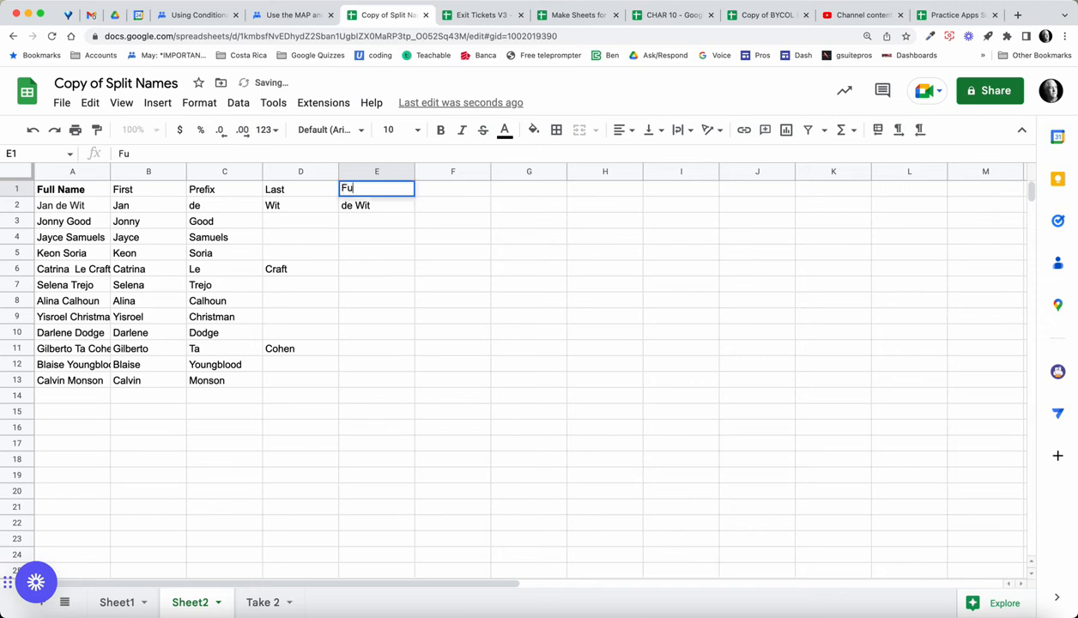
text(ll Lase Name)
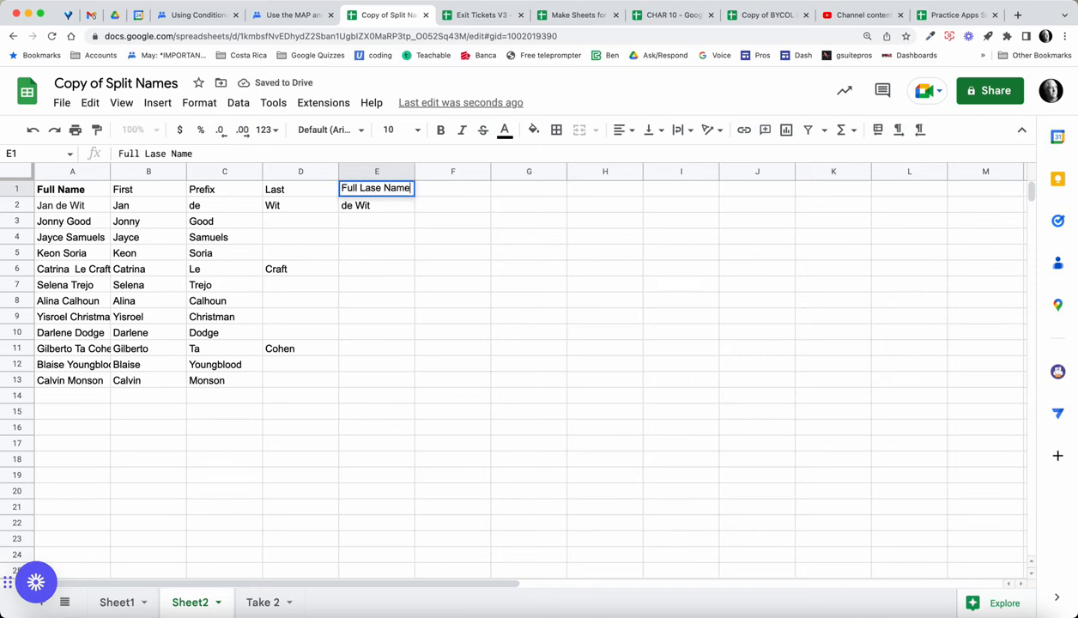
key(Return)
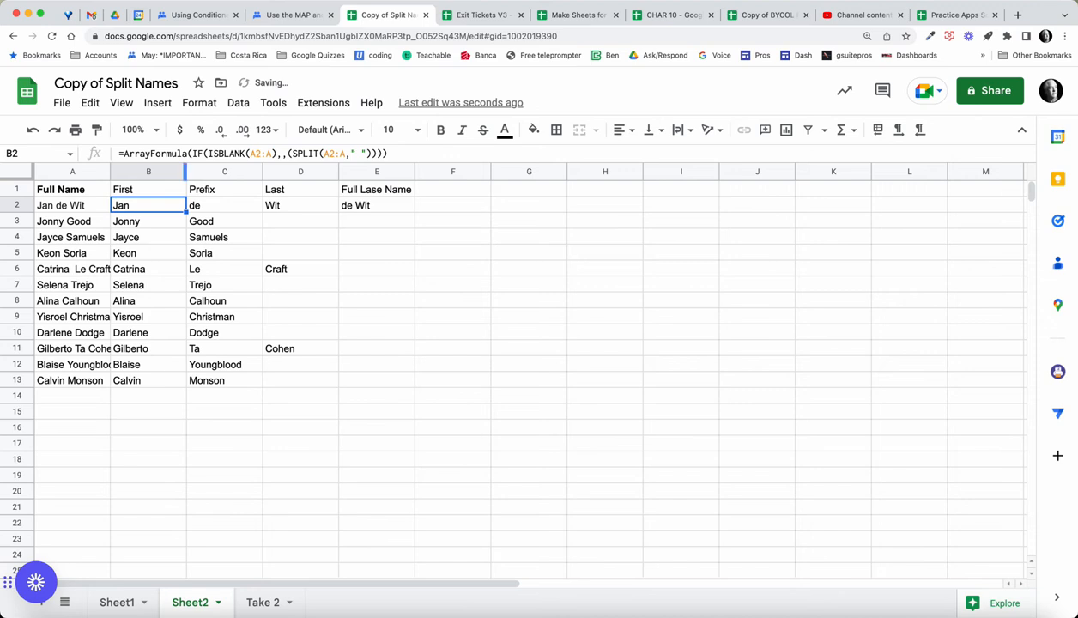
Correct the misspelled header in cell E1 to Full Last Name.
double_click(377, 189)
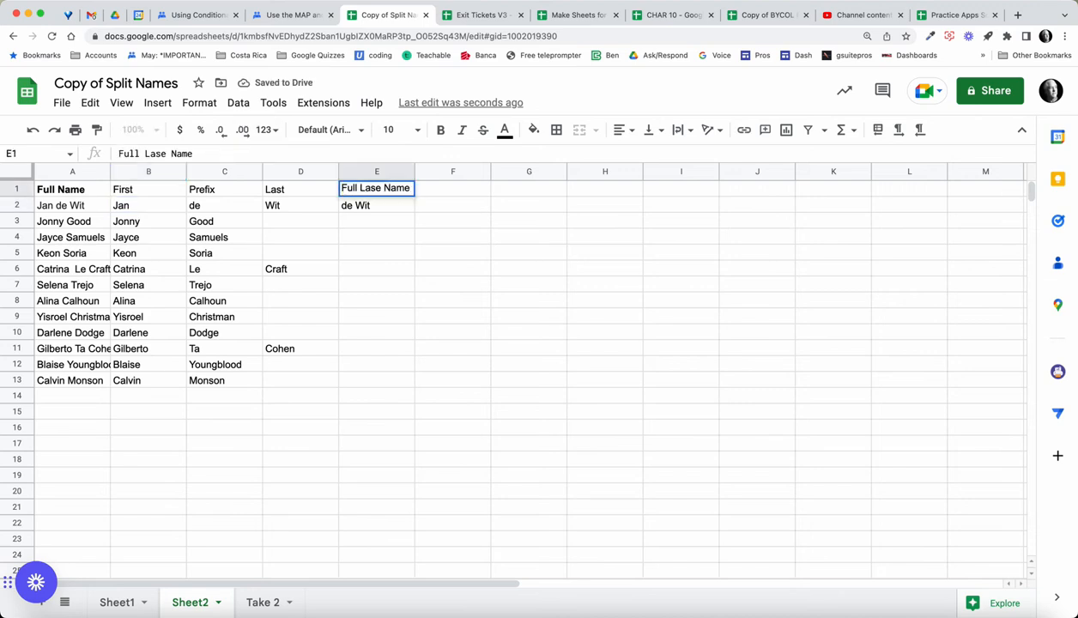
click(381, 188)
key(BackSpace)
text(t)
key(Return)
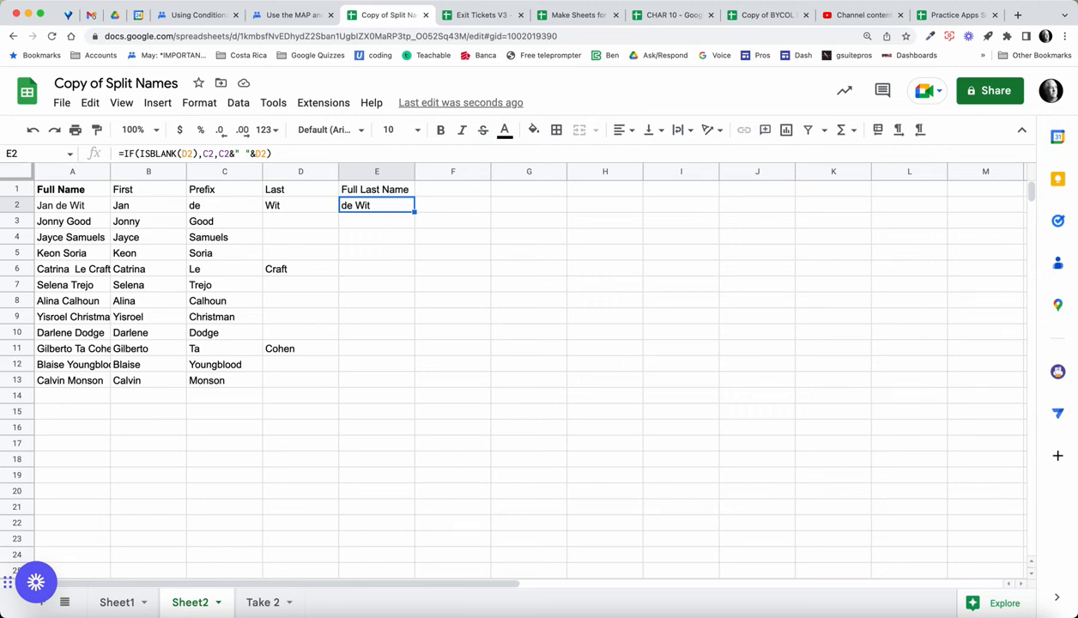
Wrap the E2 formula in ArrayFormula and extend its ISBLANK reference to D2:D.
drag(272, 153, 267, 153)
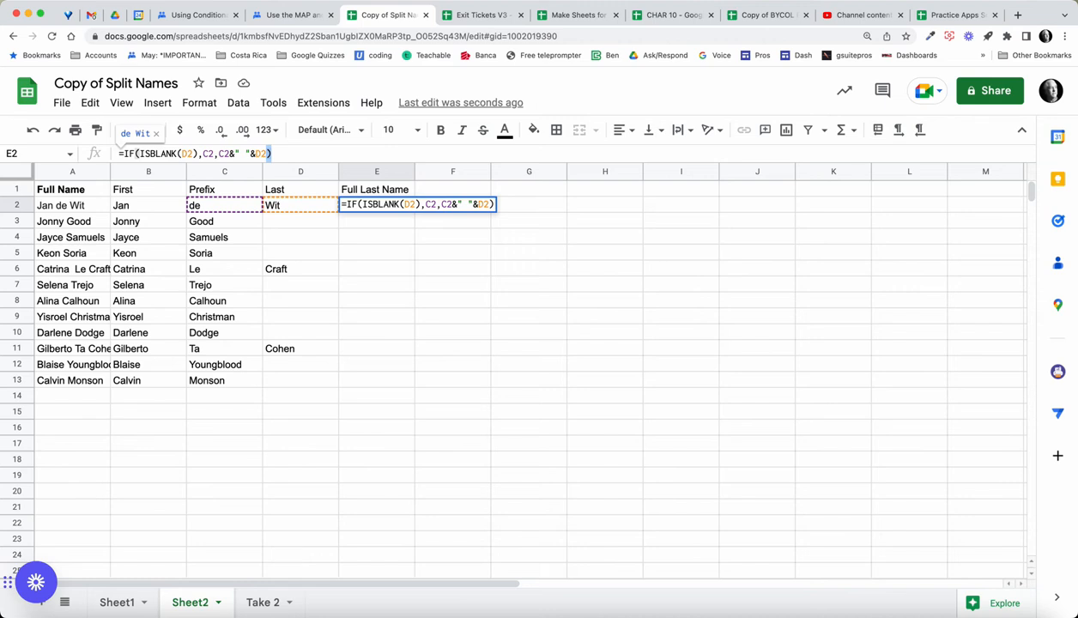
key(ctrl+shift+Return)
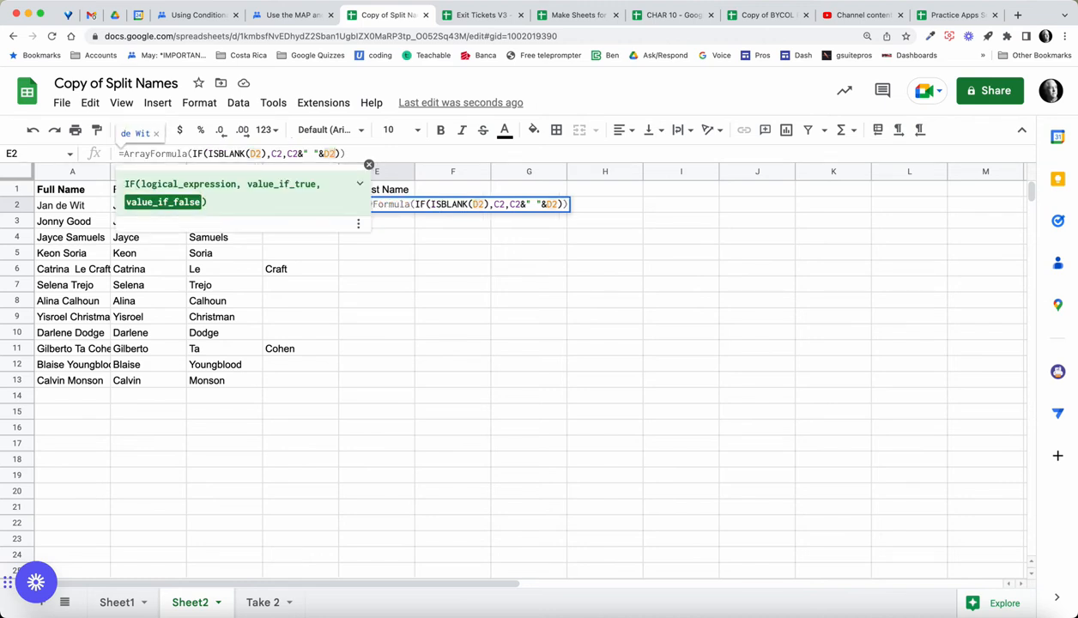
click(260, 154)
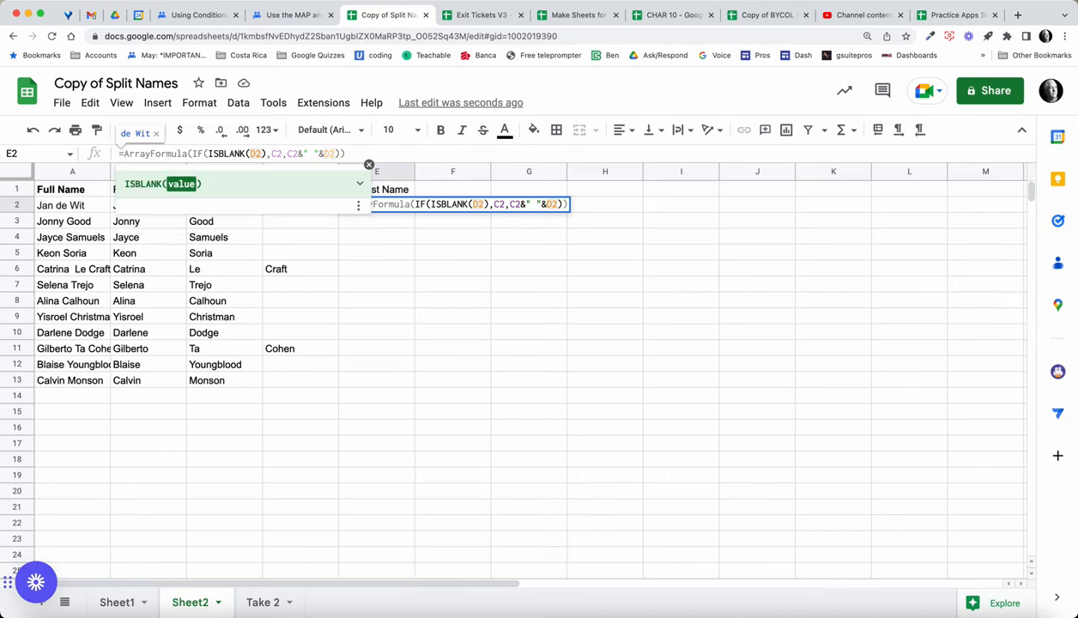
text(:d)
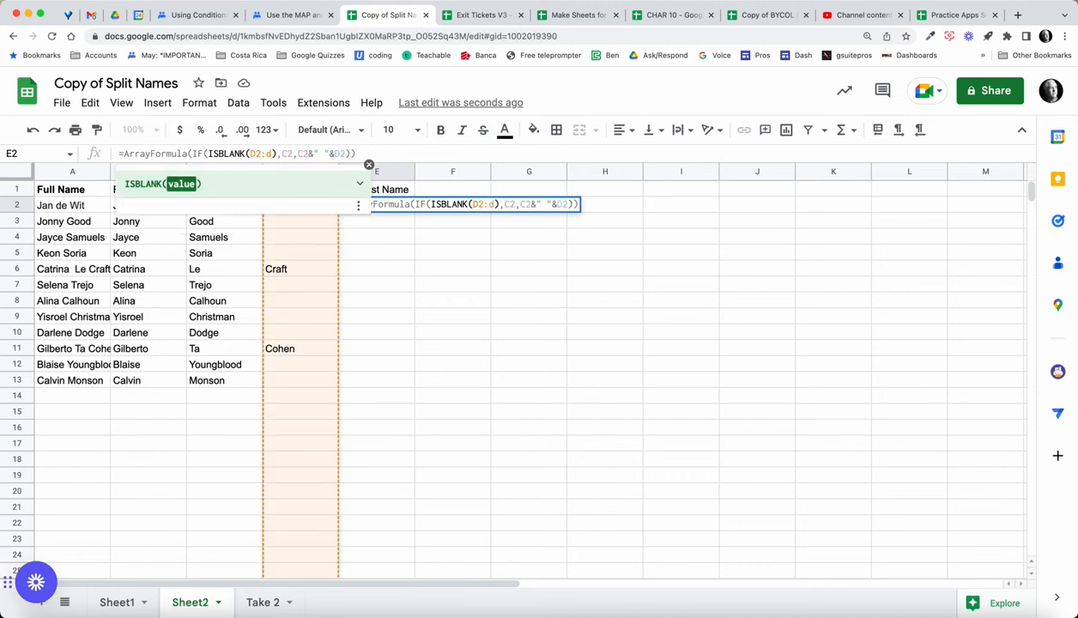
Extend the remaining E2 references so the formula reads =ArrayFormula(IF(ISBLANK(D2:D),C2:C,C2:C&" "&D2:D)).
click(288, 154)
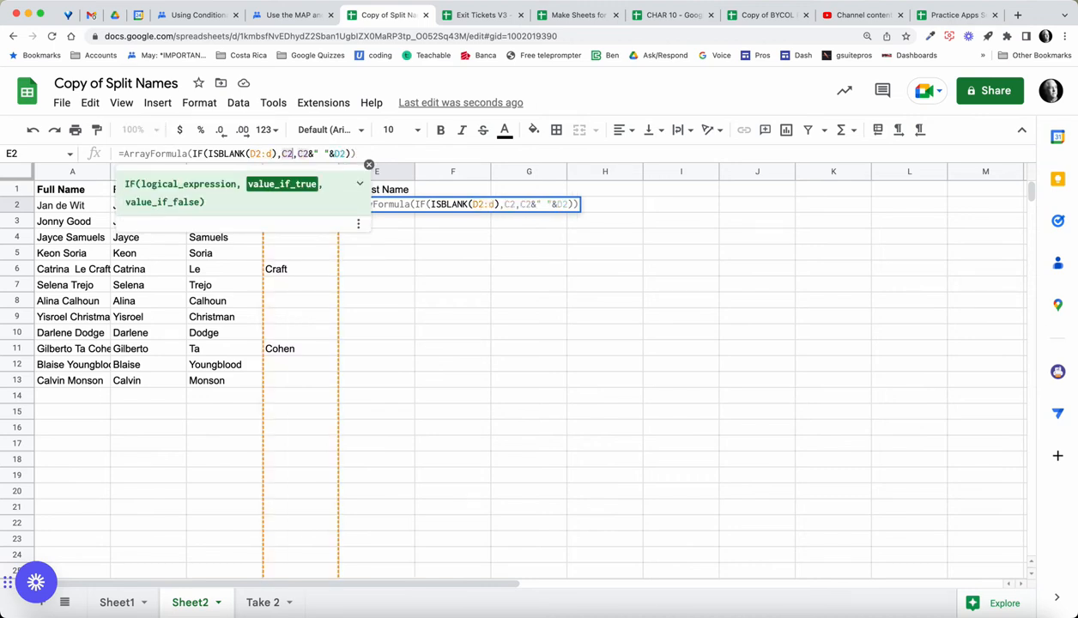
key(Right)
text(:C)
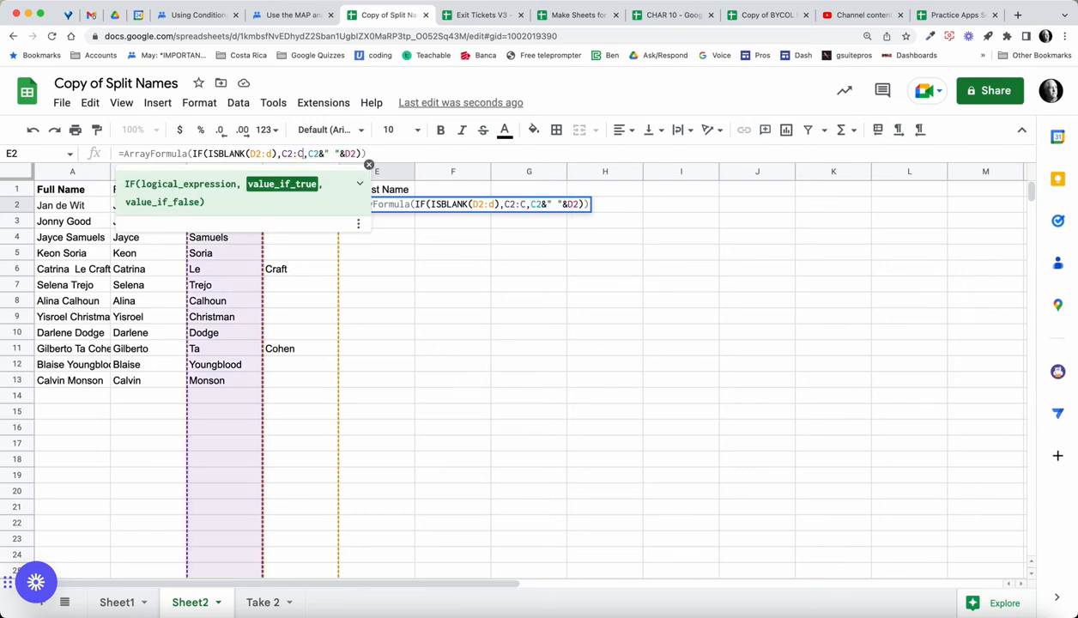
click(318, 154)
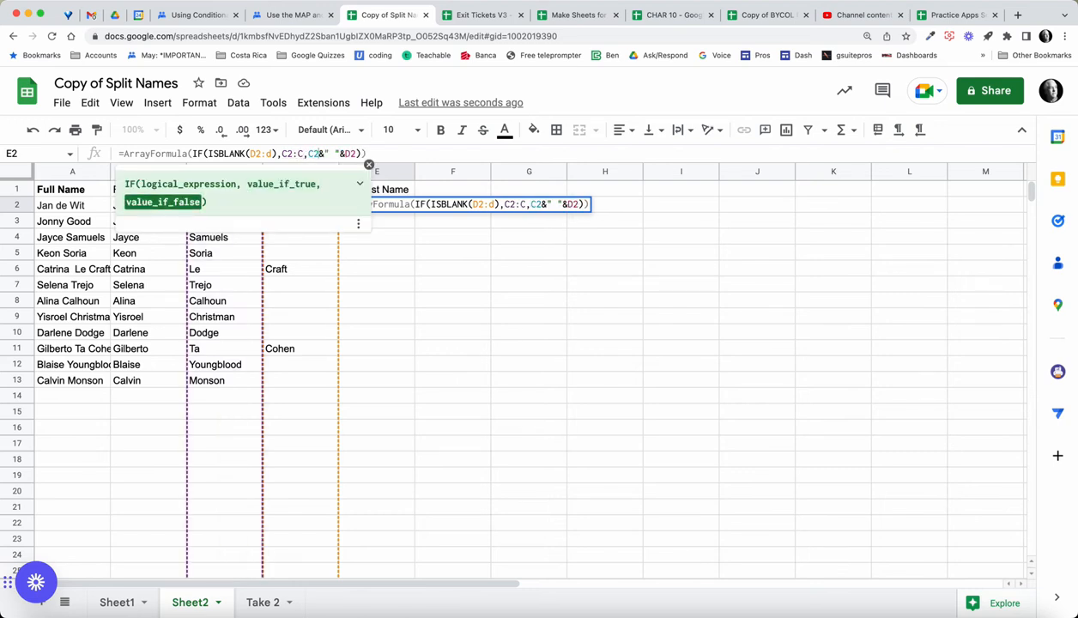
text(:C)
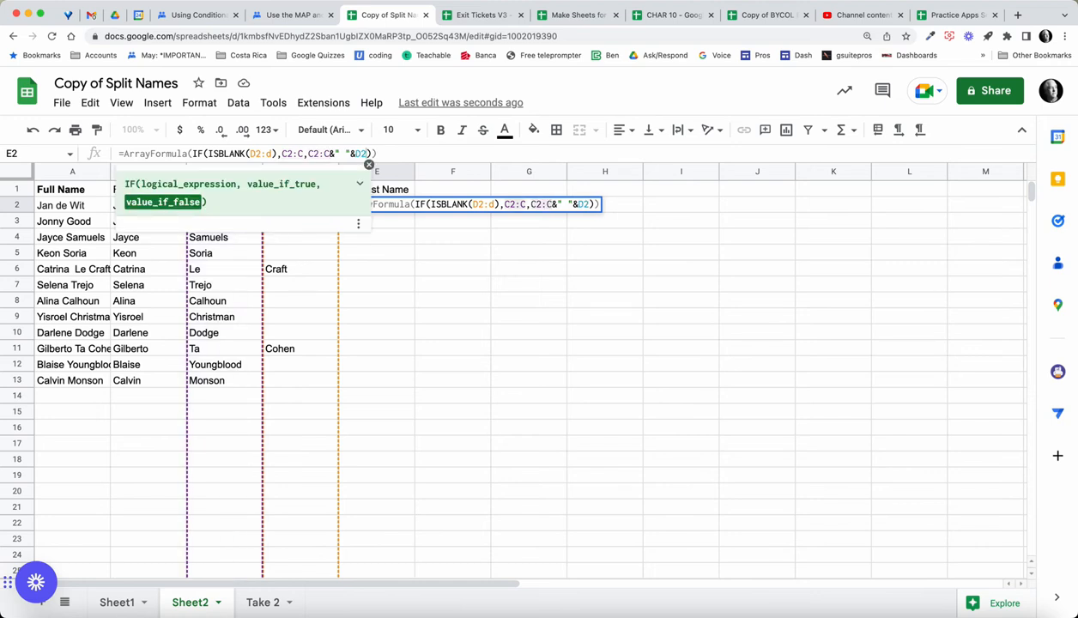
key(Return)
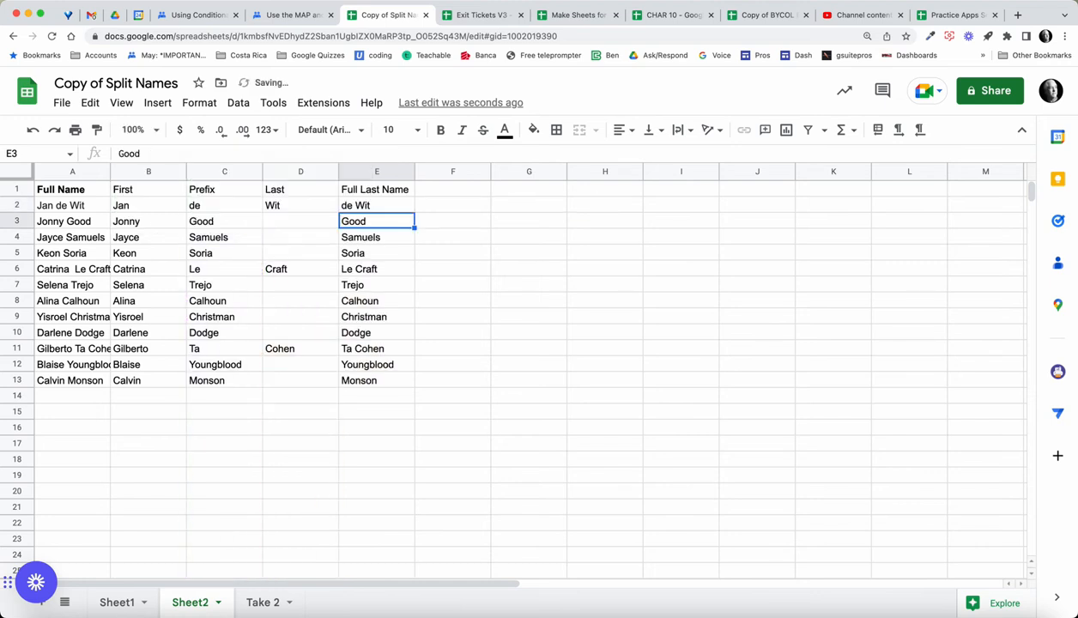
click(377, 206)
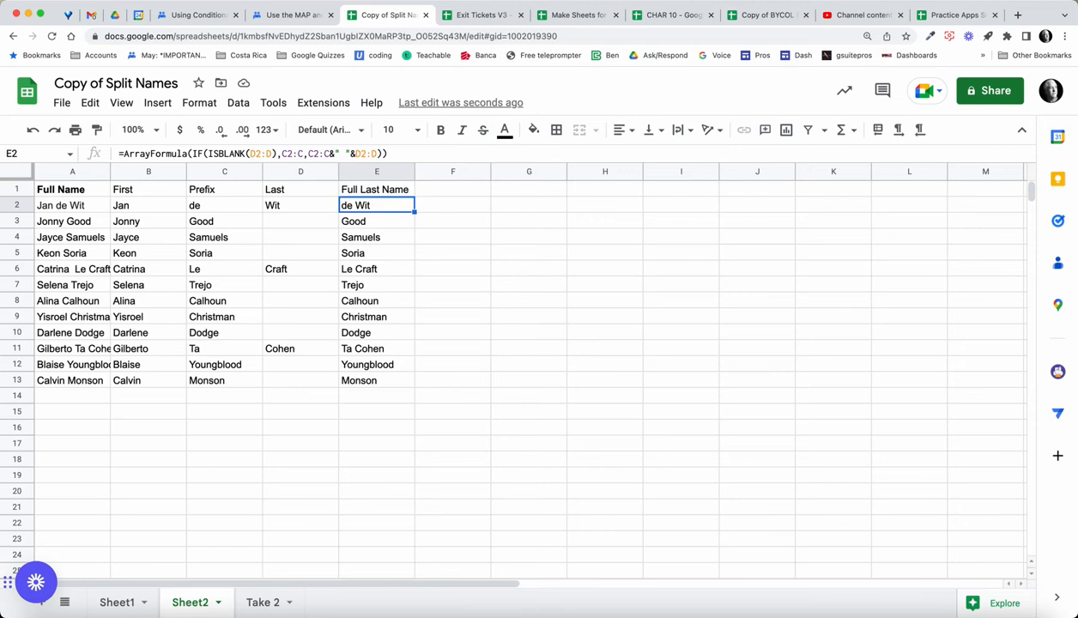
Hide the Prefix and Last columns, C and D.
click(377, 190)
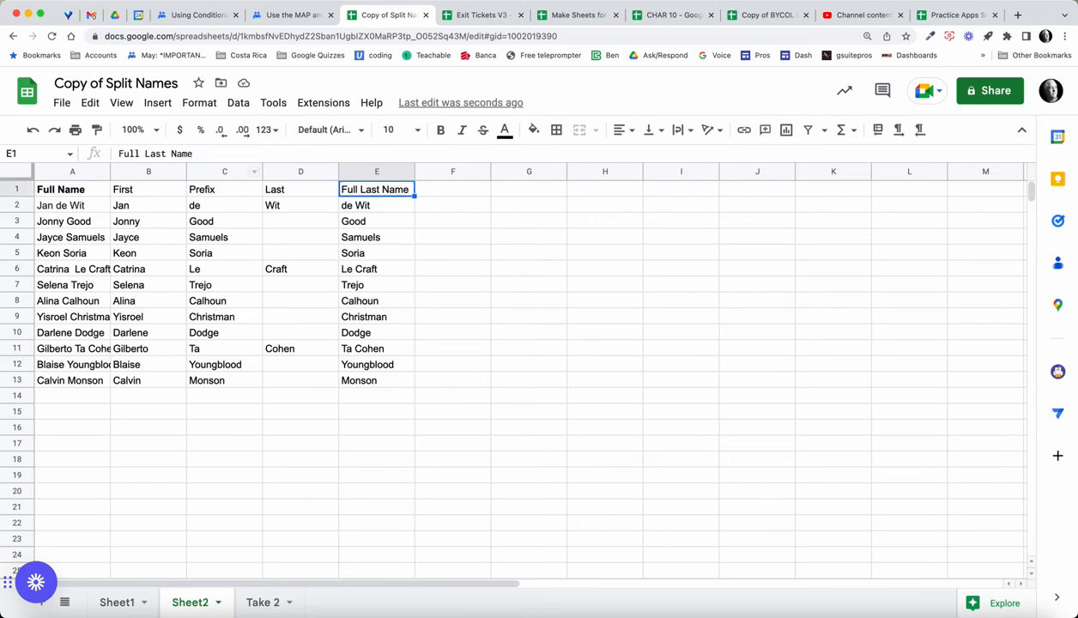
drag(225, 172, 297, 172)
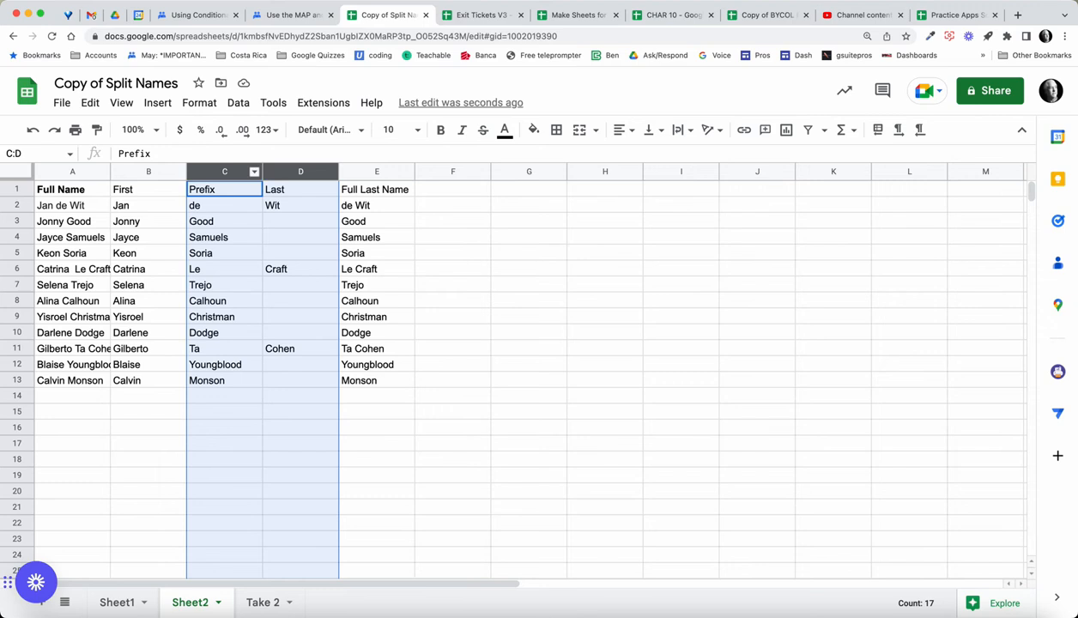
right_click(251, 172)
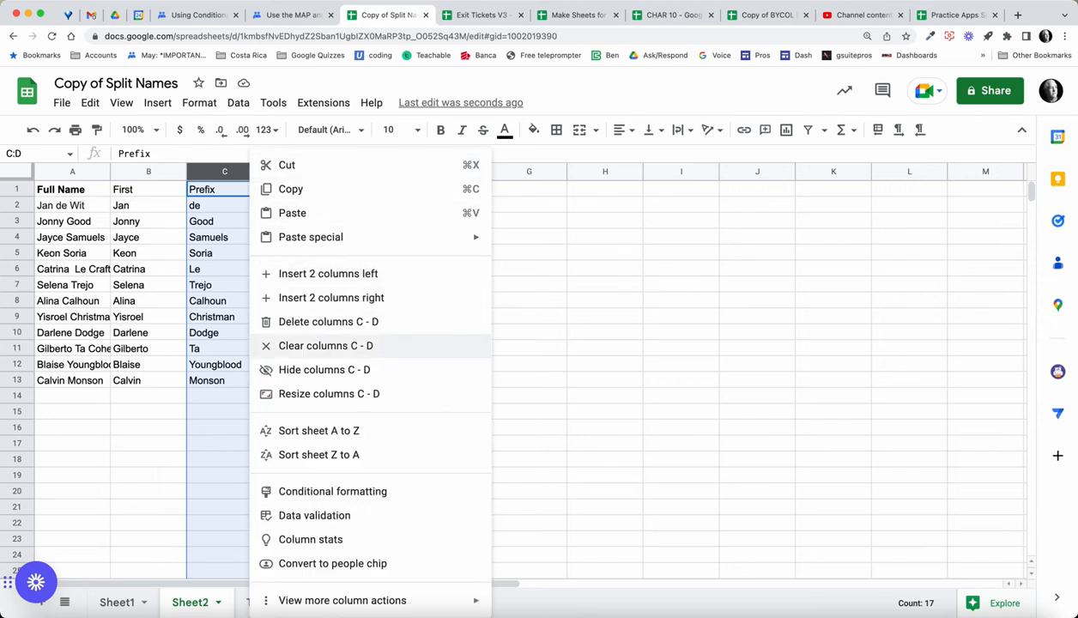
click(325, 369)
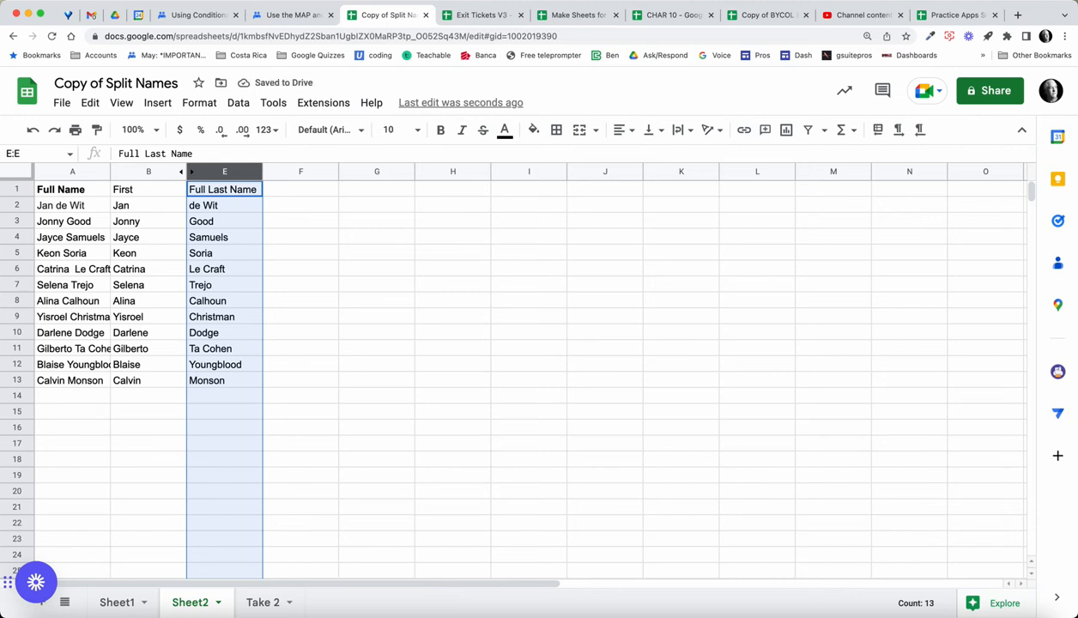
Make all headers in row 1 bold and freeze that row.
click(16, 188)
key(super+b)
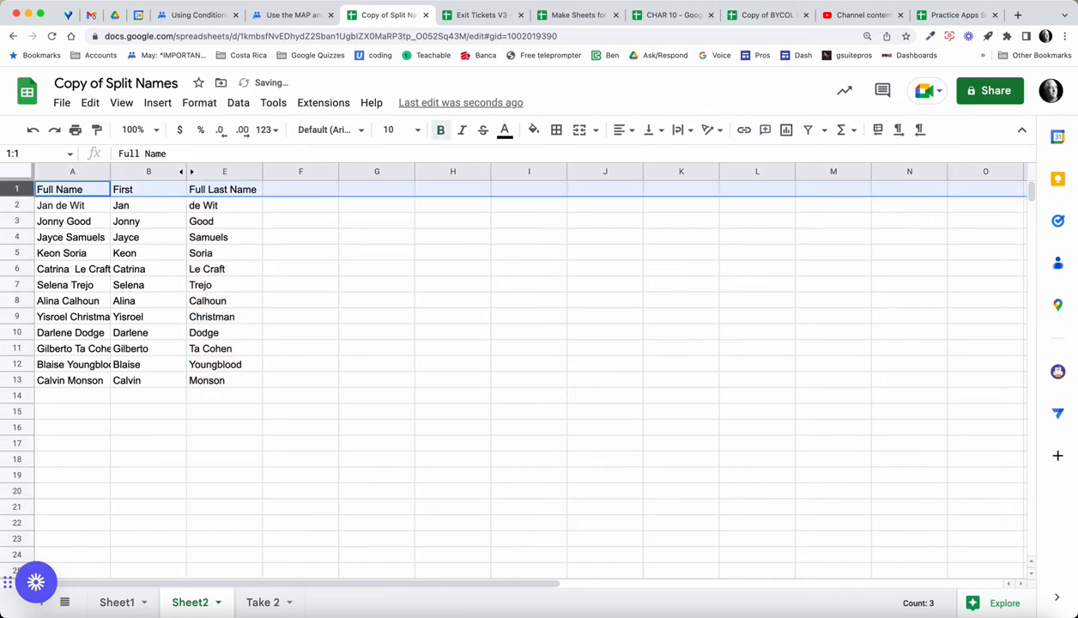
key(super+b)
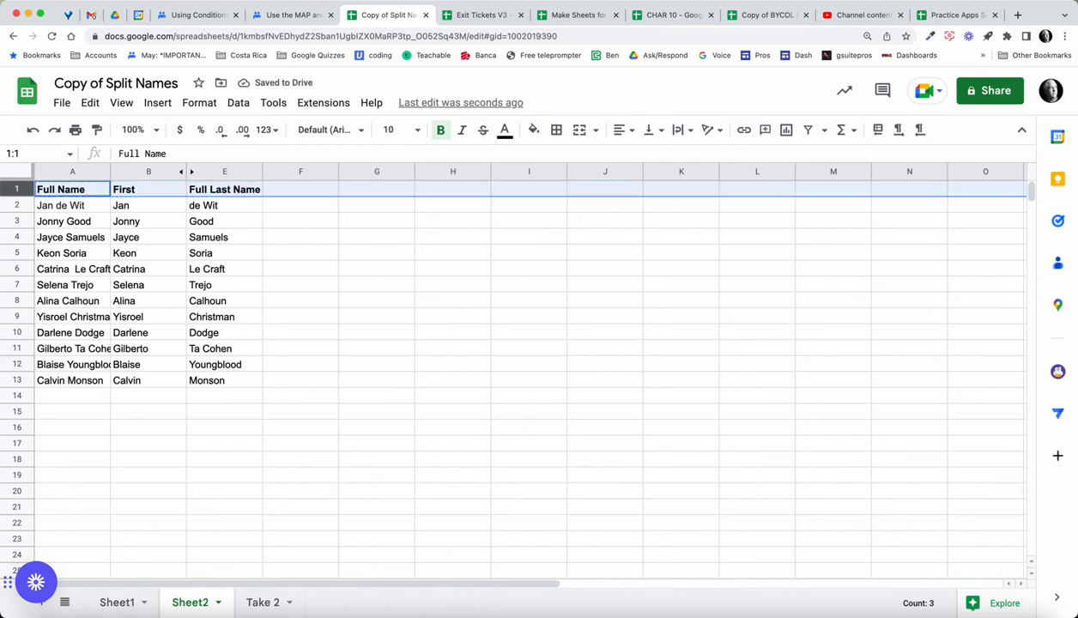
key(super+c)
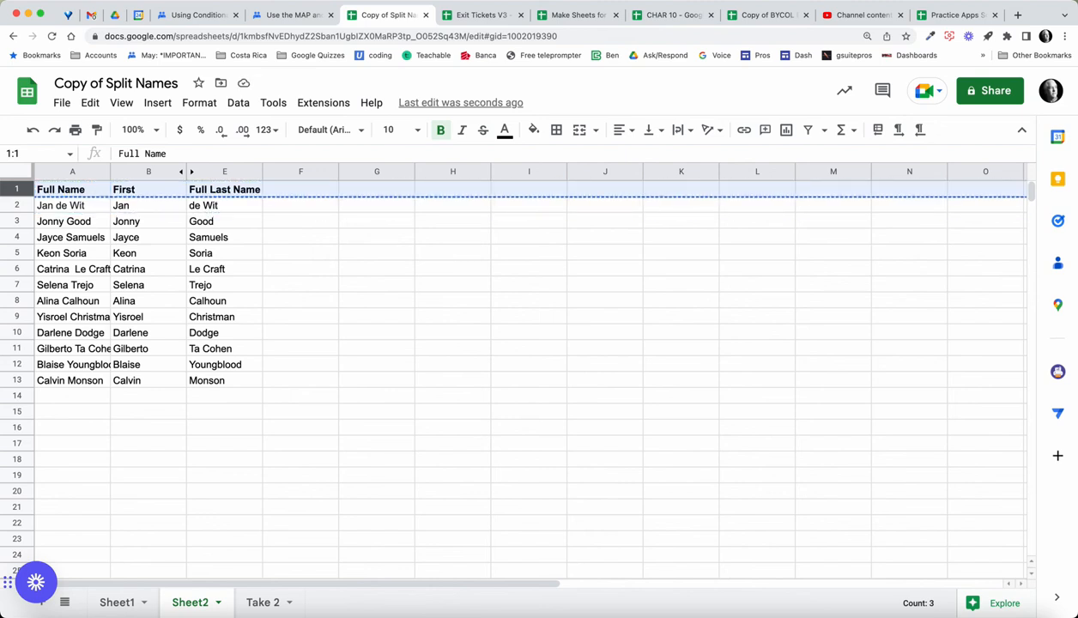
key(Escape)
drag(18, 178, 18, 197)
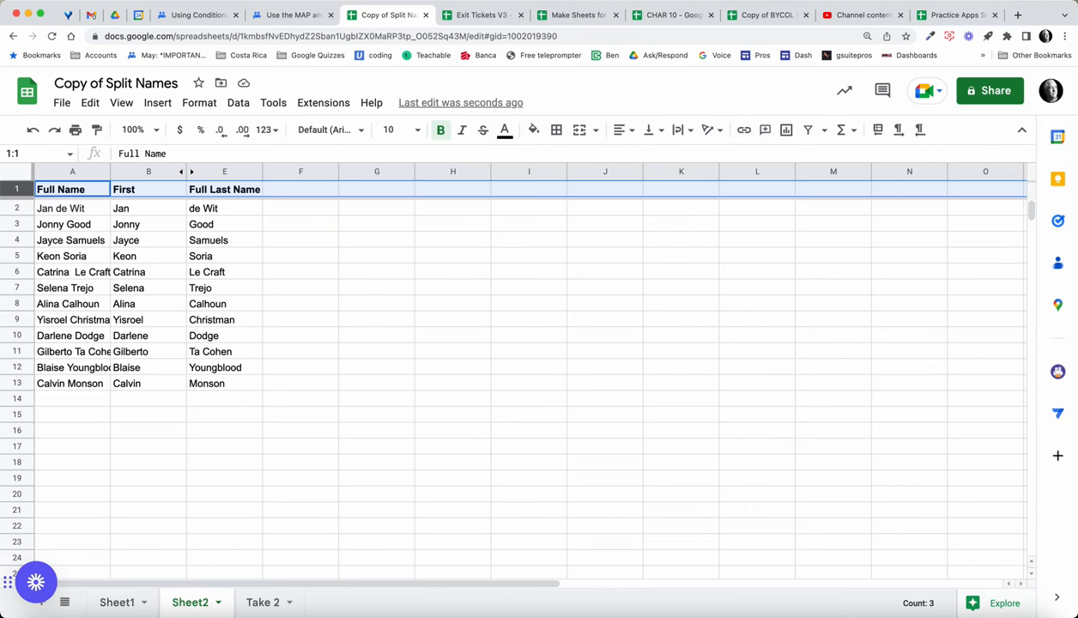
Copy the ArrayFormula expression from cell E2 without its leading equals sign, leaving the cell as it is.
click(224, 208)
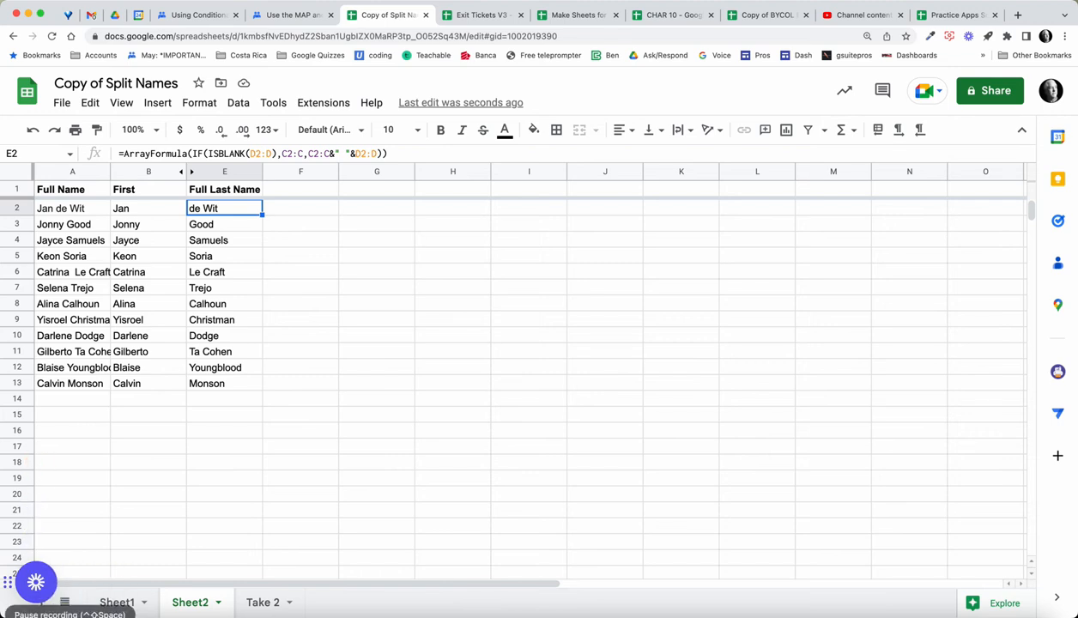
click(36, 582)
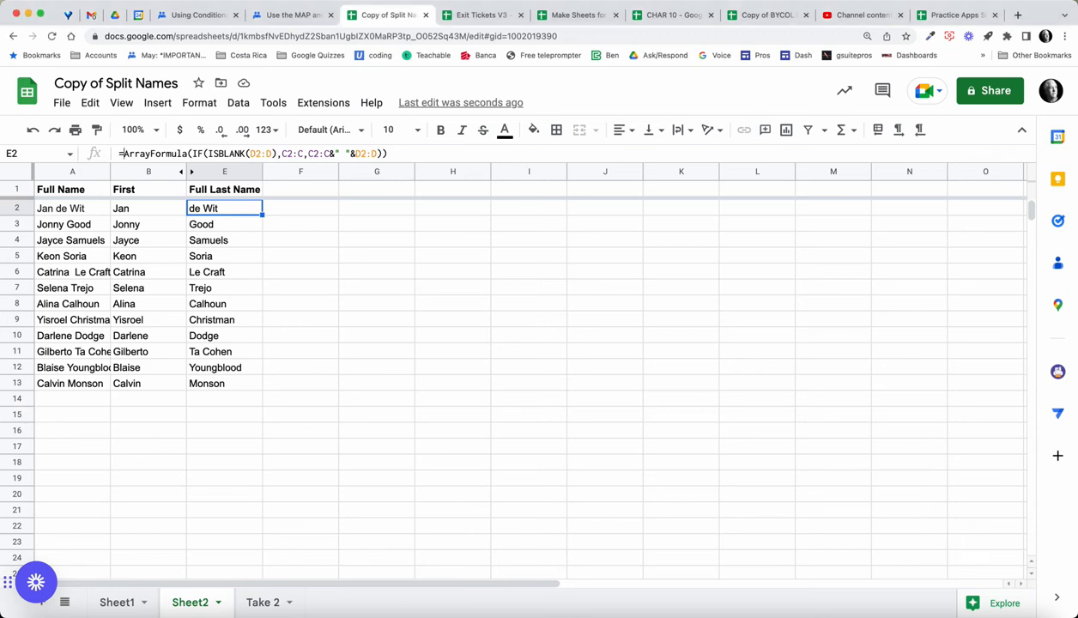
drag(121, 153, 388, 153)
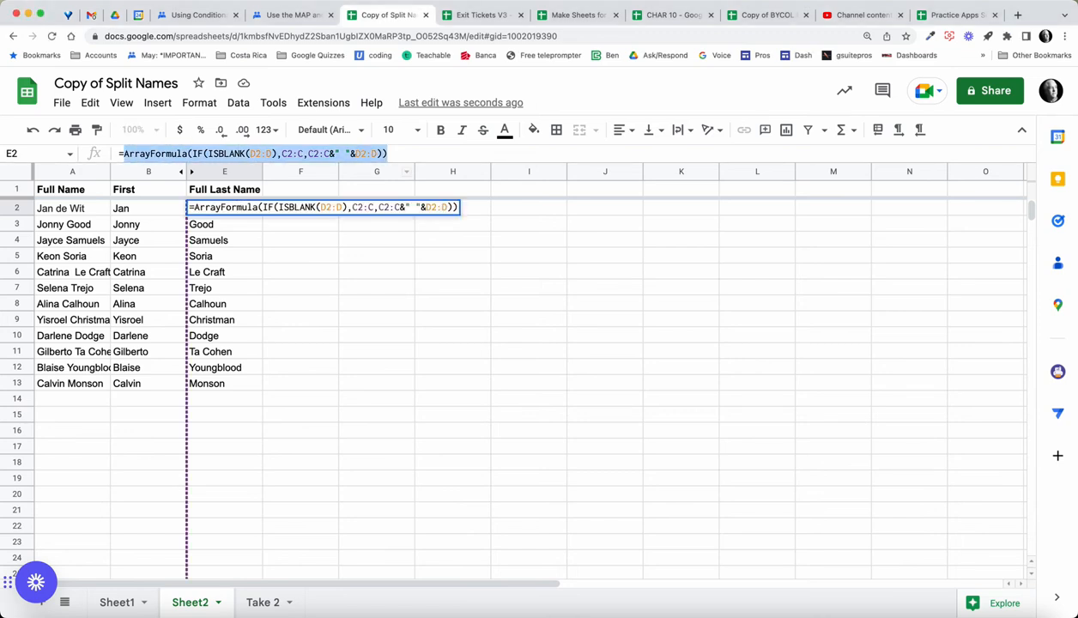
key(Return)
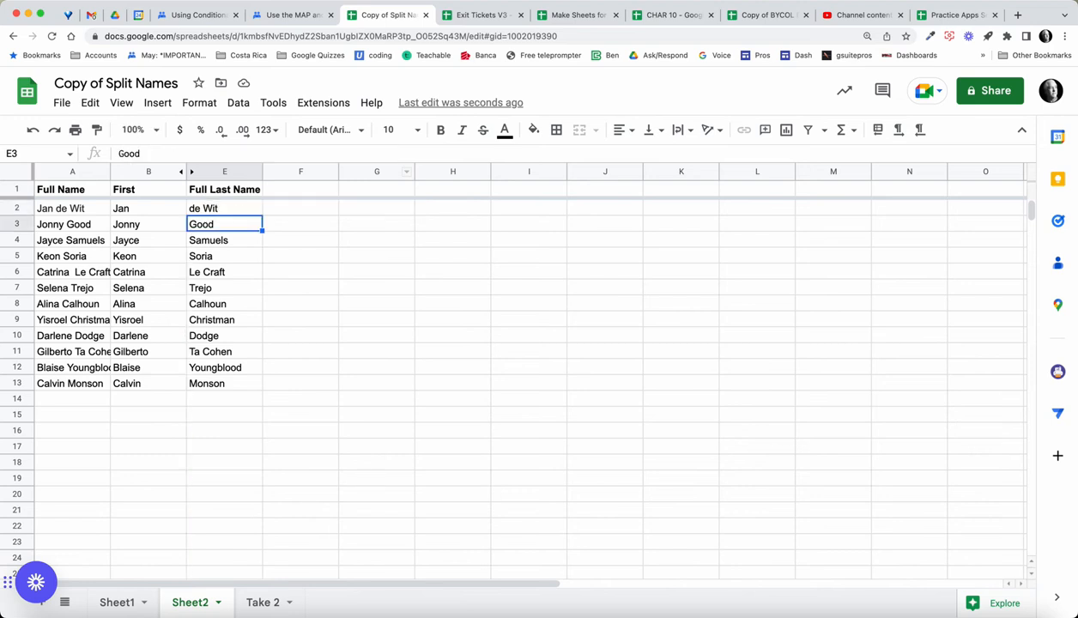
Enter ={"Full Last Name"; ArrayFormula(IF(ISBLANK(D2:D),C2:C,C2:C&" "&D2:D))} in cell F1, reusing the copied expression.
click(301, 189)
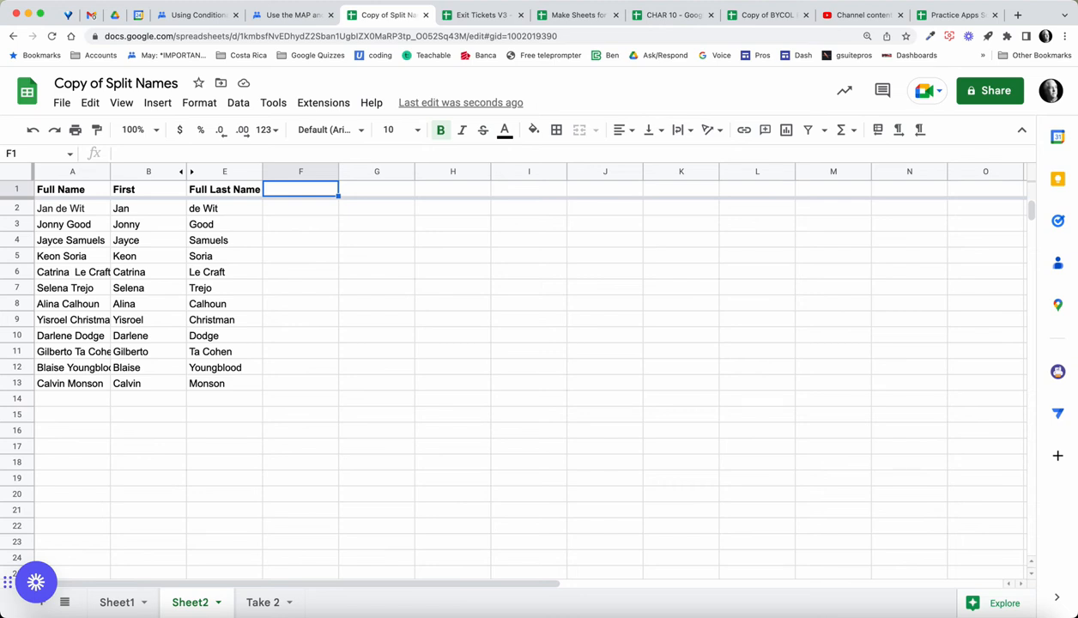
text(=)
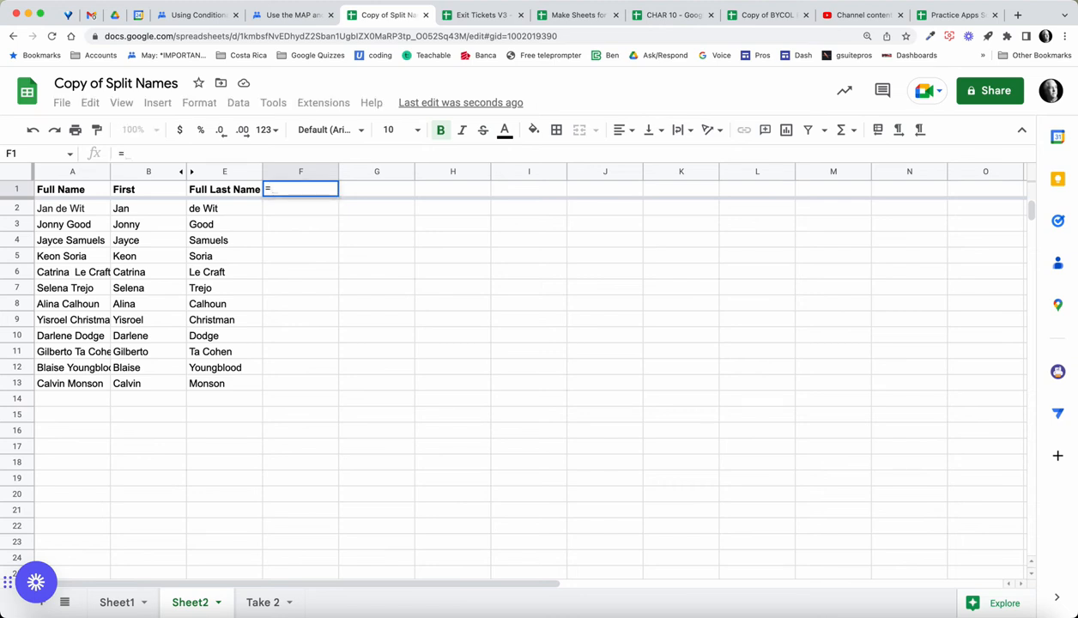
text({"F)
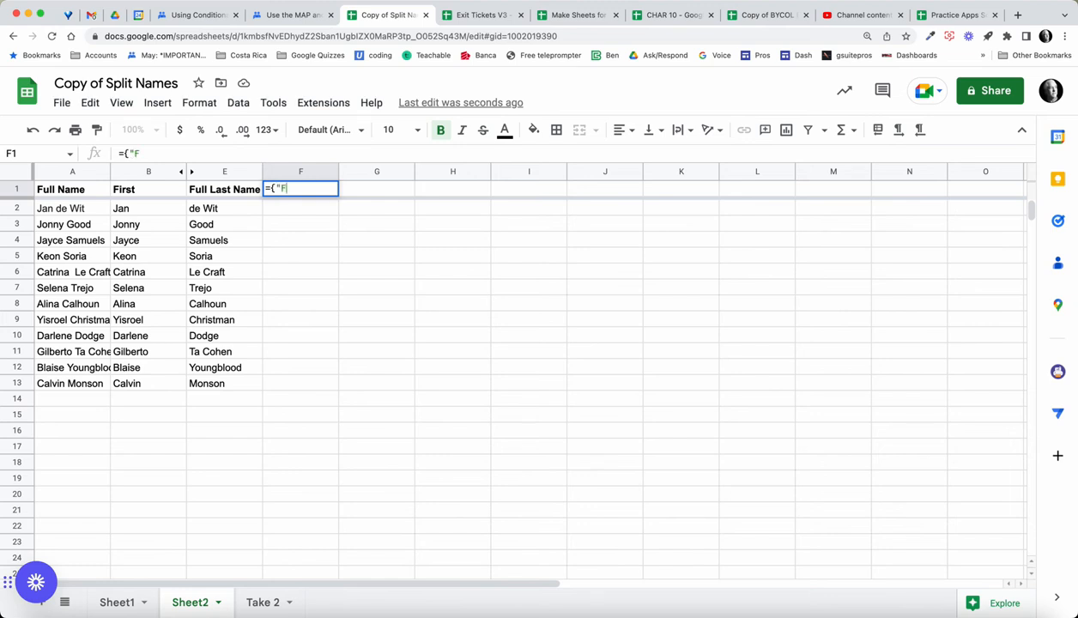
text(ull Last Name)
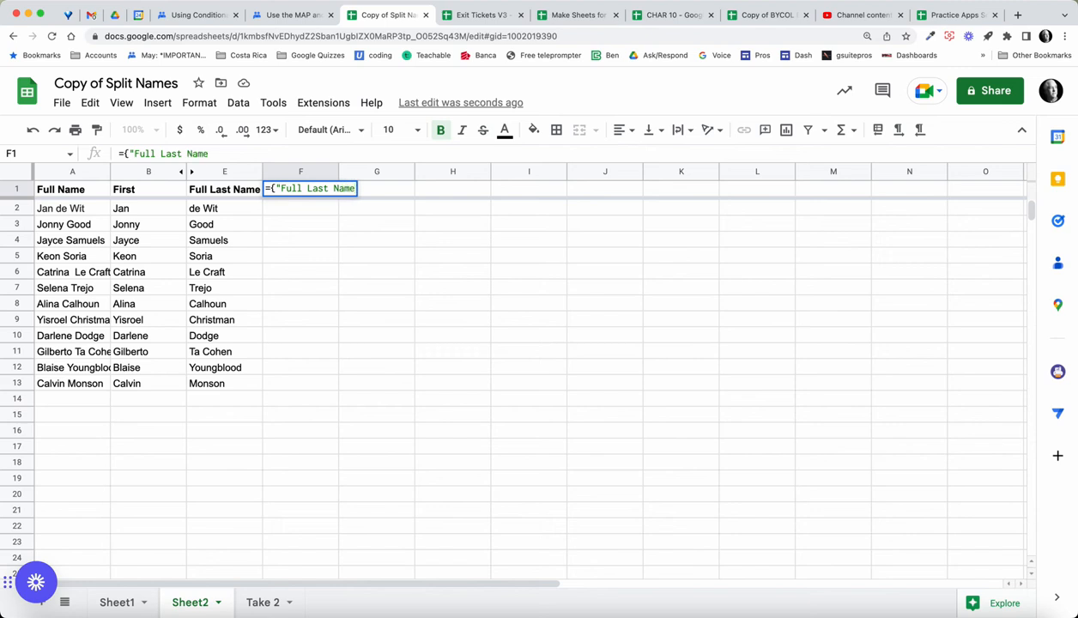
text(";)
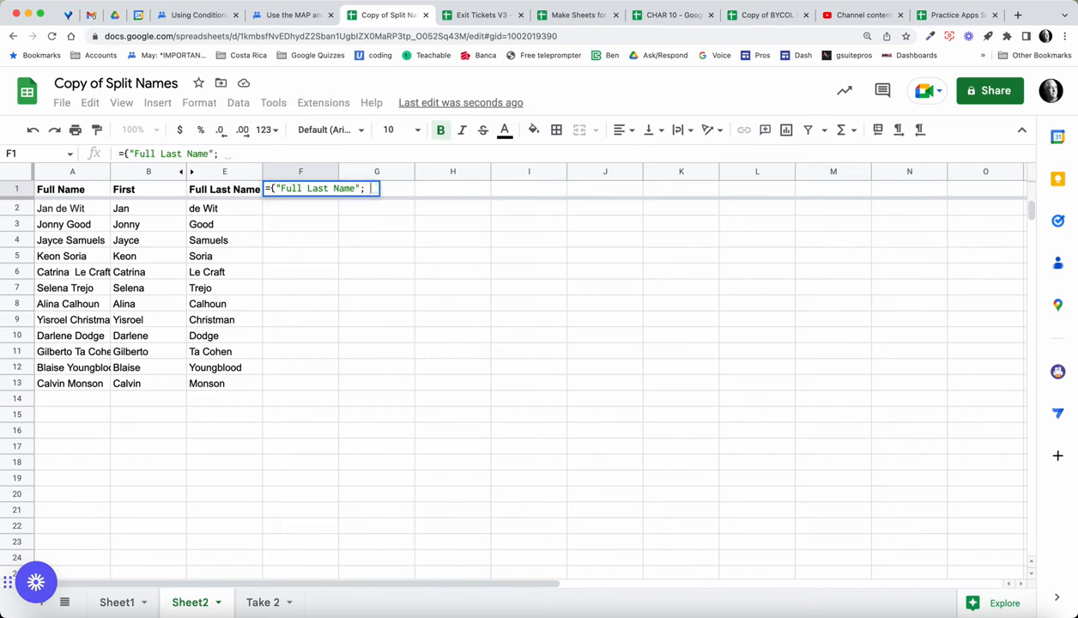
key(super+v)
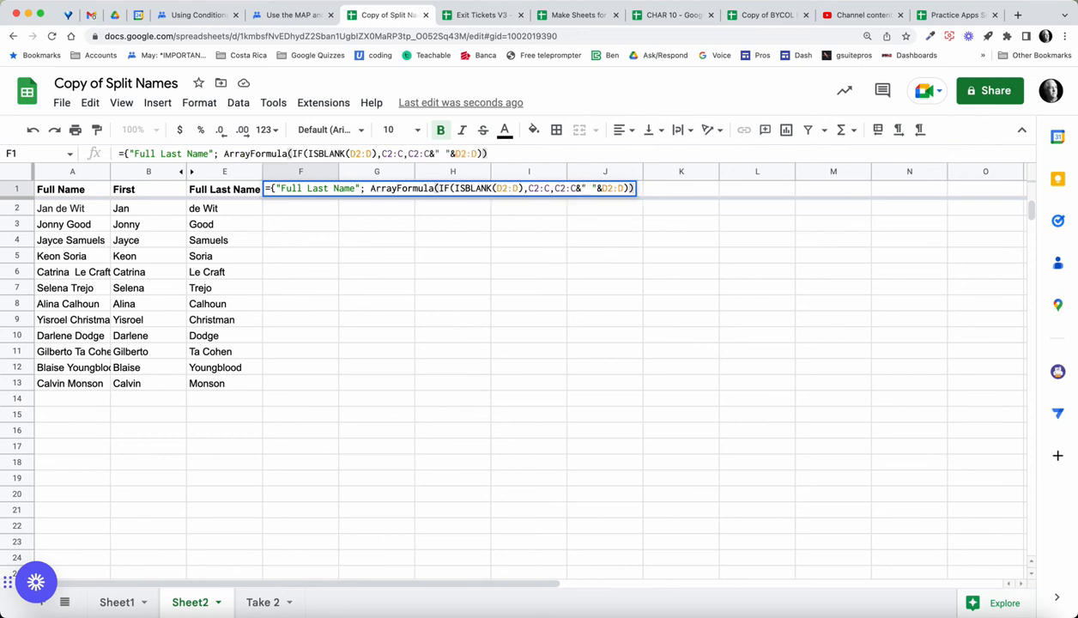
text(})
key(Return)
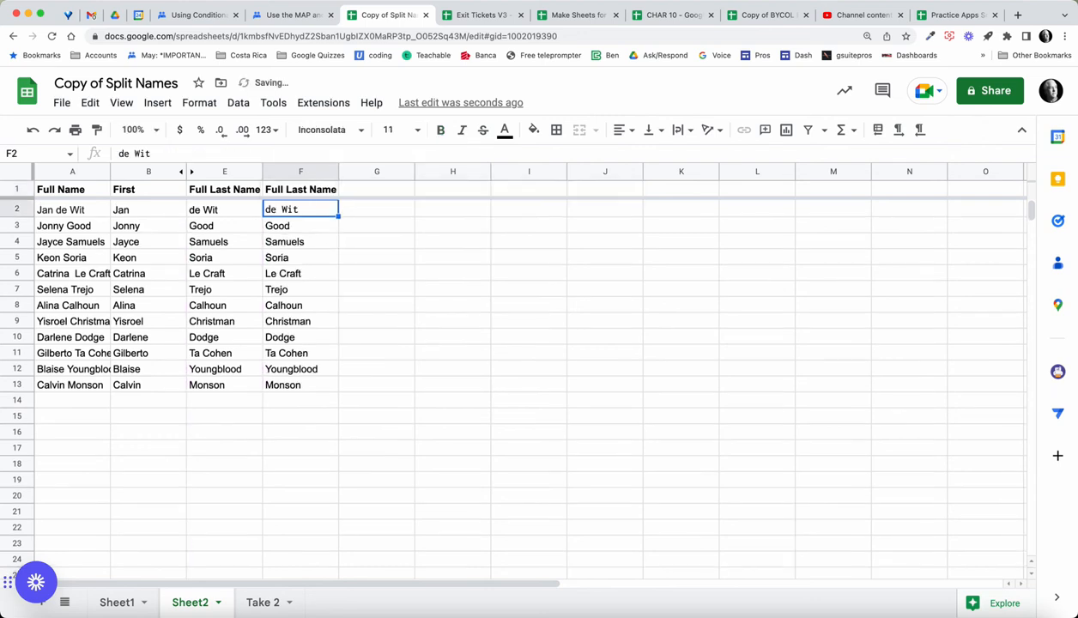
Fill the two formula cells F1 and E2 with yellow.
click(300, 189)
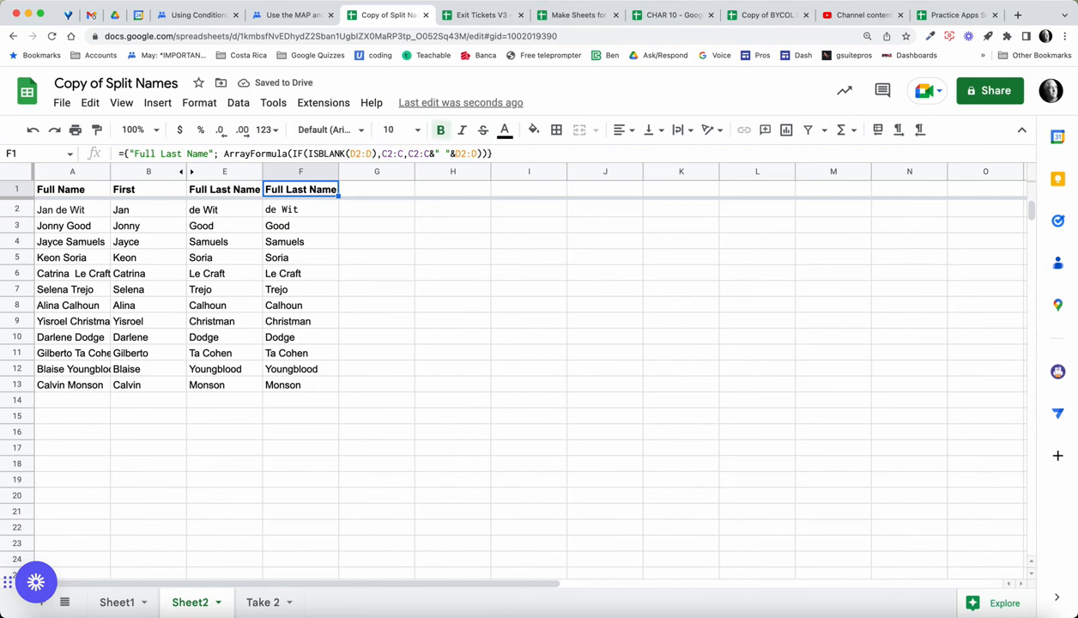
click(534, 129)
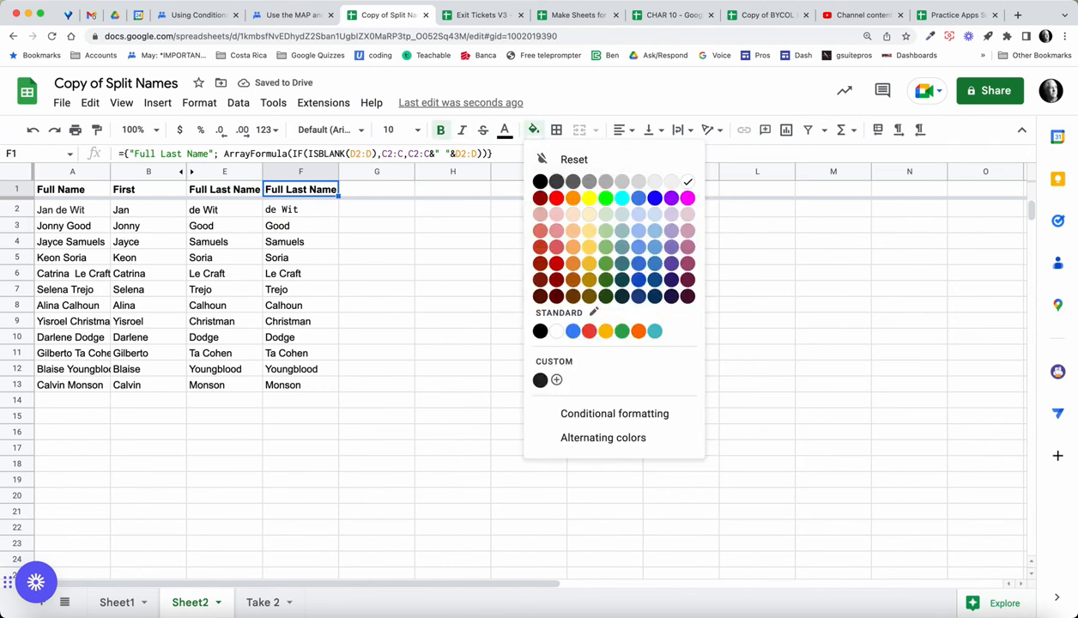
click(592, 194)
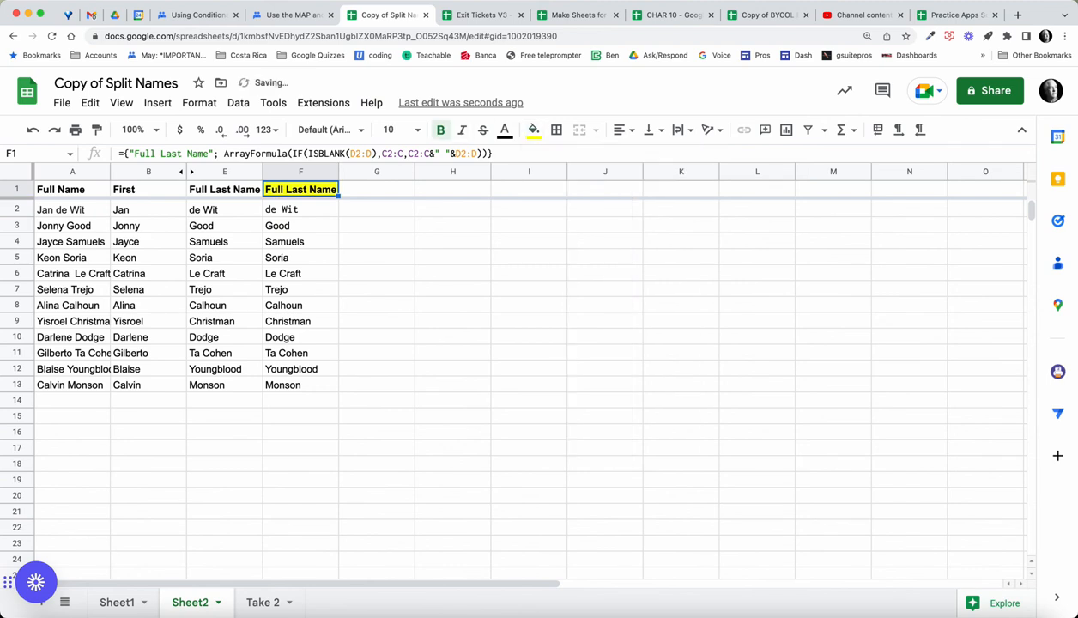
click(224, 209)
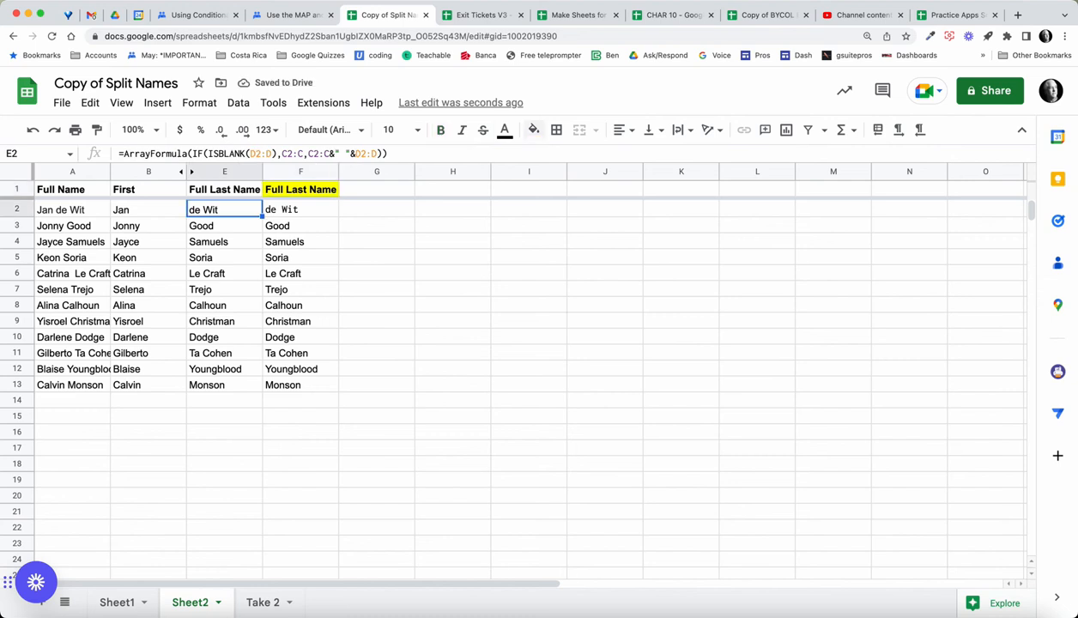
click(534, 130)
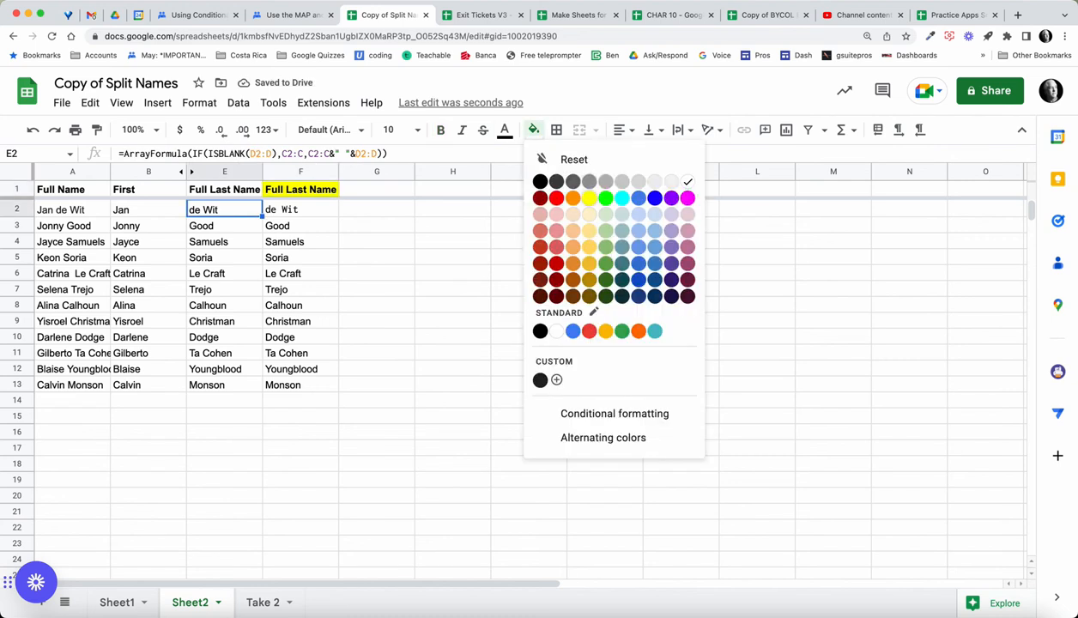
click(592, 196)
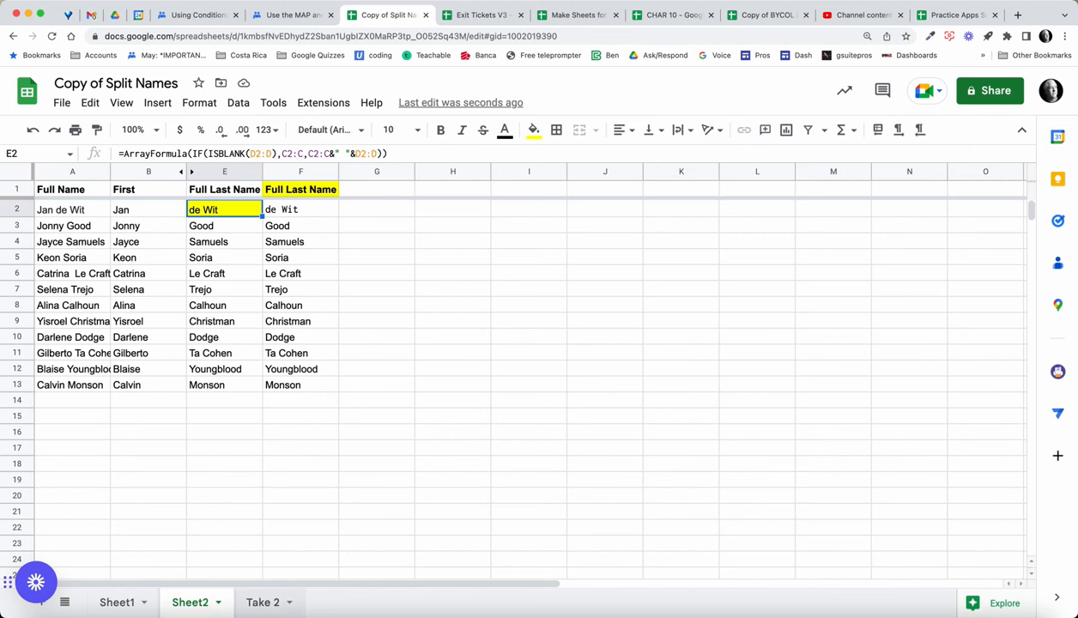
Switch to the Take 2 sheet and examine the formulas in B2, E2 and F2 that split the full name.
click(258, 601)
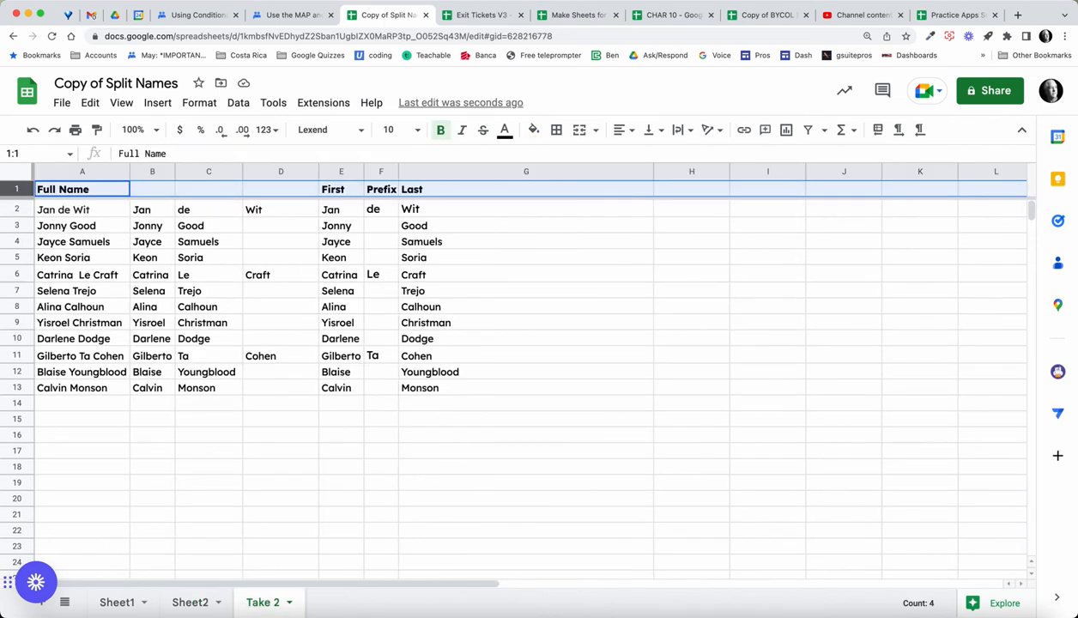
click(82, 209)
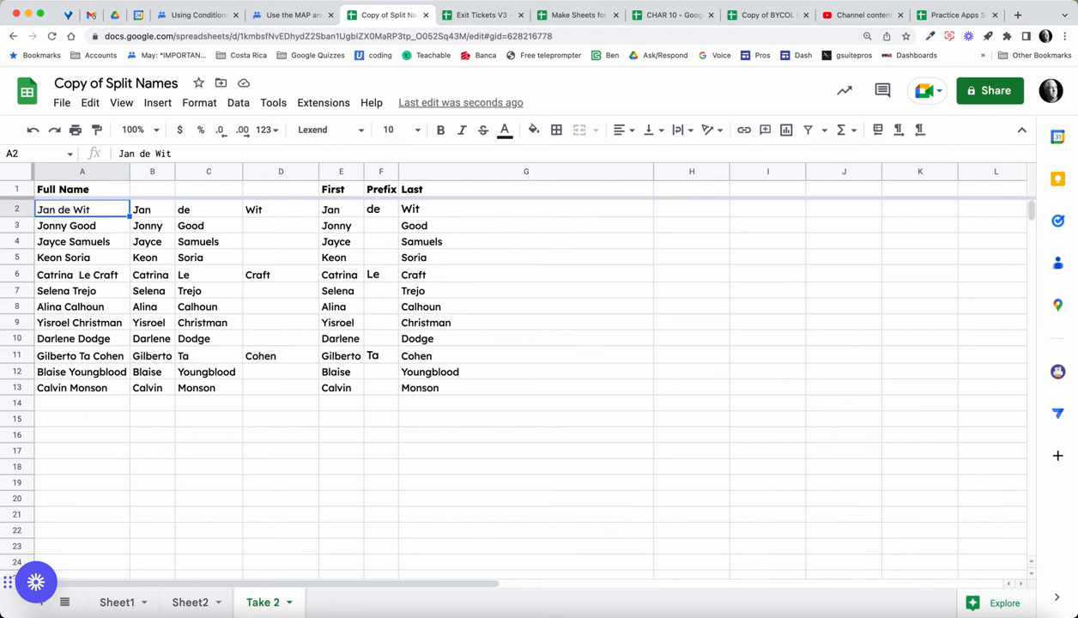
click(153, 209)
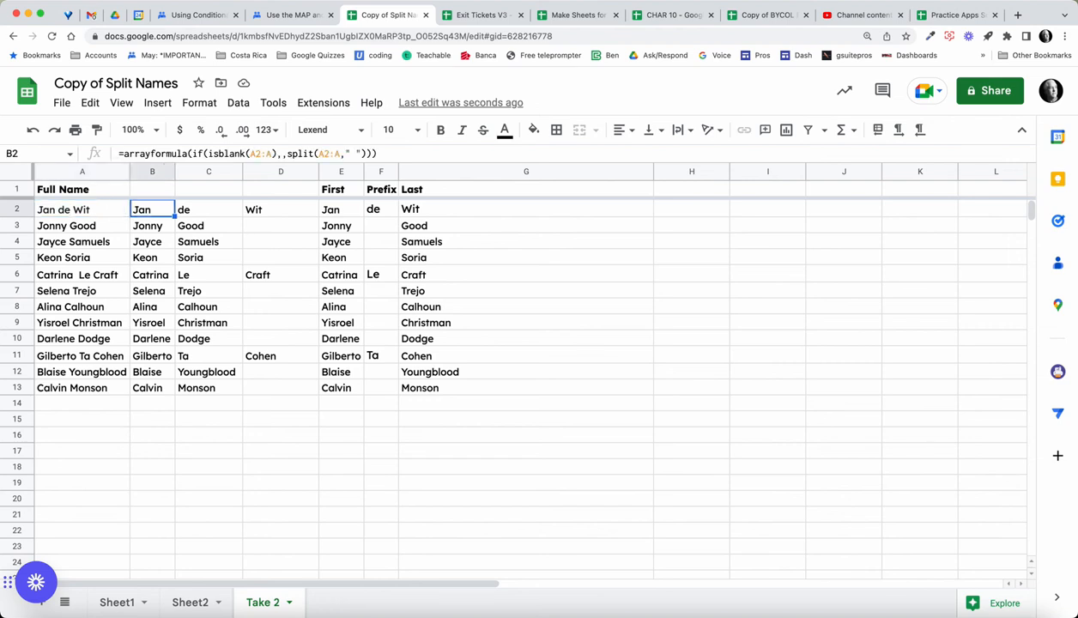
click(342, 209)
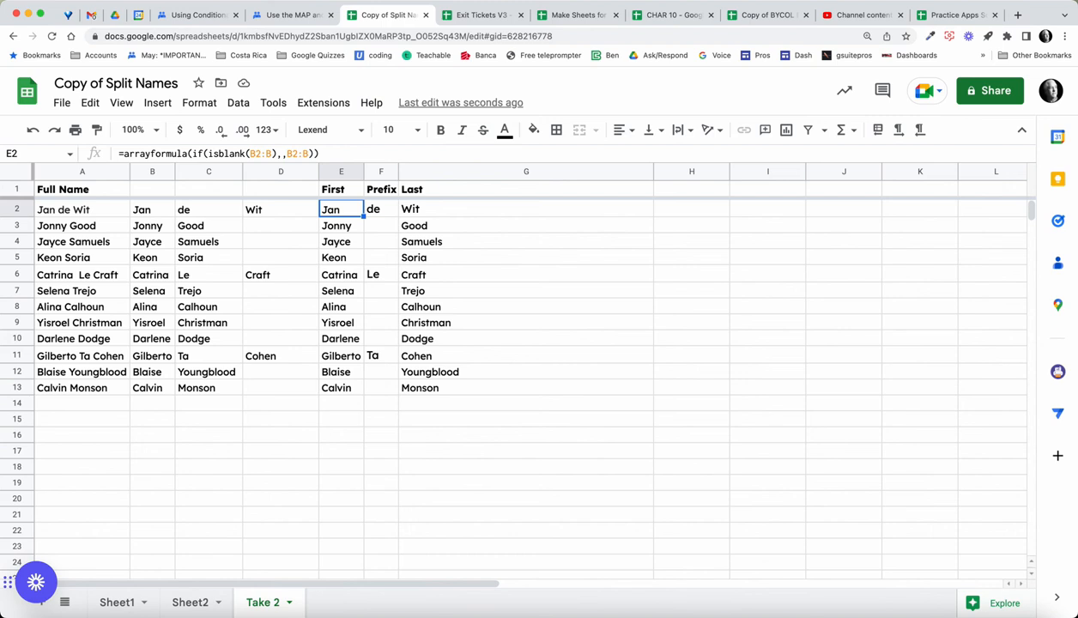
click(381, 209)
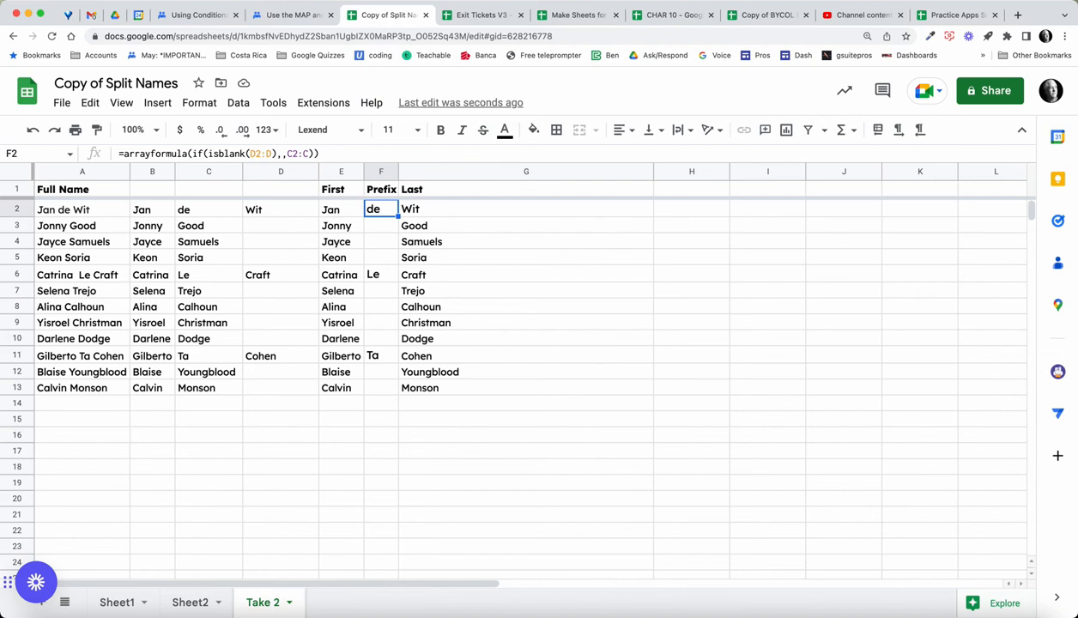
Fill the whole of column D with light yellow.
click(280, 172)
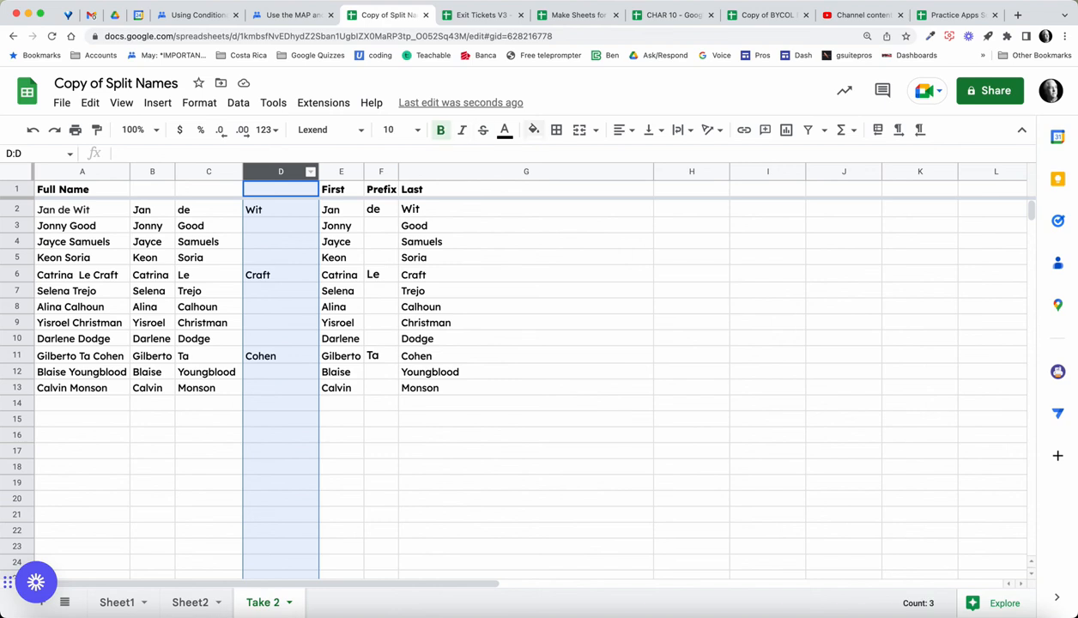
click(533, 129)
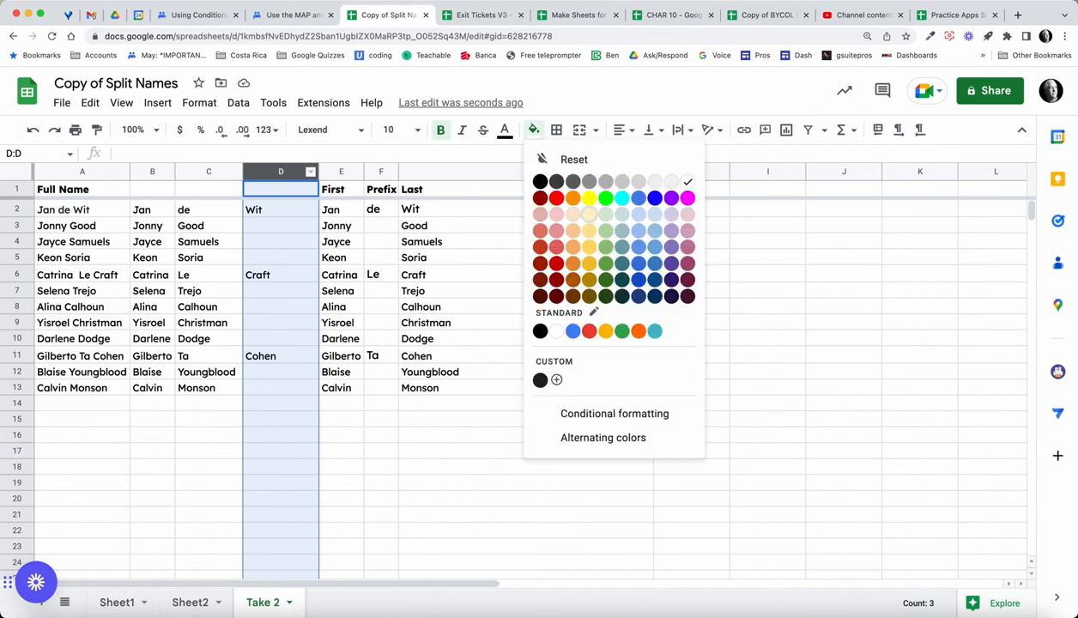
click(589, 214)
Compare the Prefix formula in F2 and its entries with column D, and inspect the Last formula in G2.
click(381, 209)
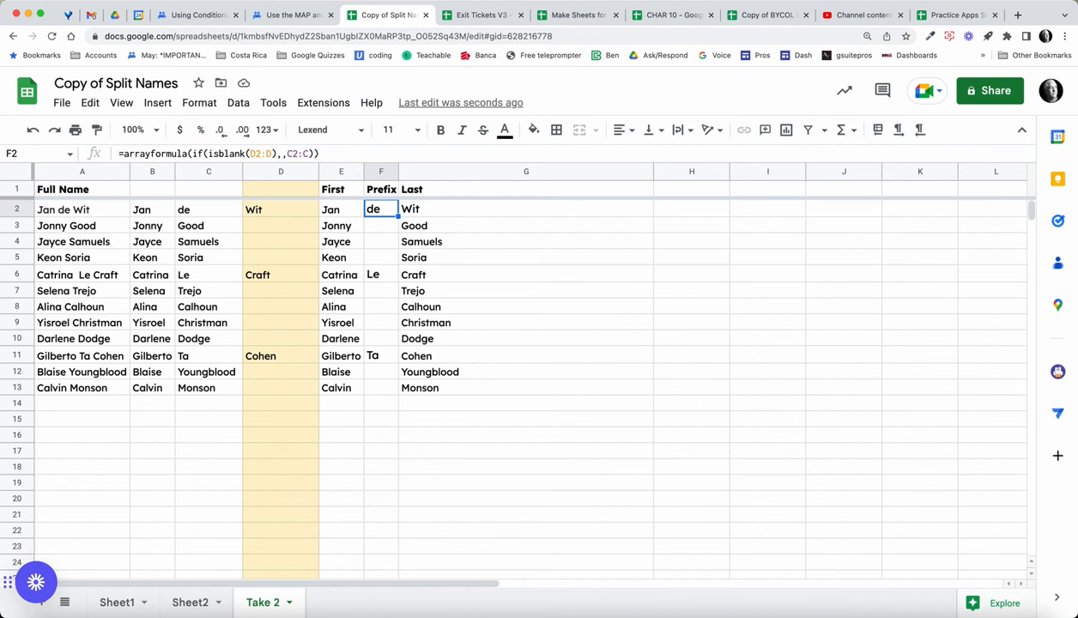
click(281, 226)
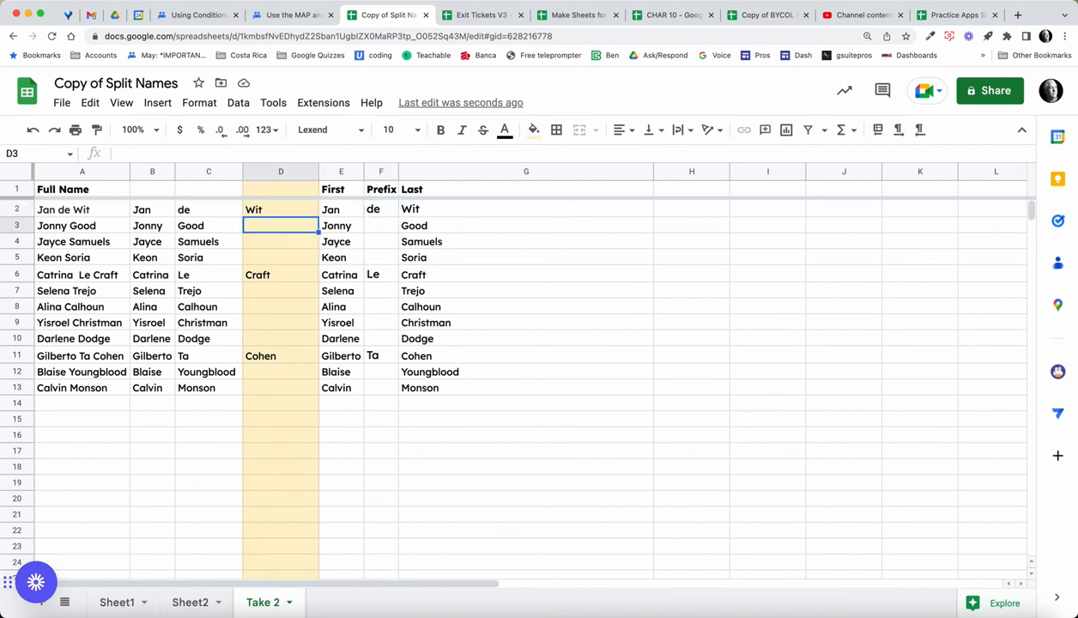
click(280, 209)
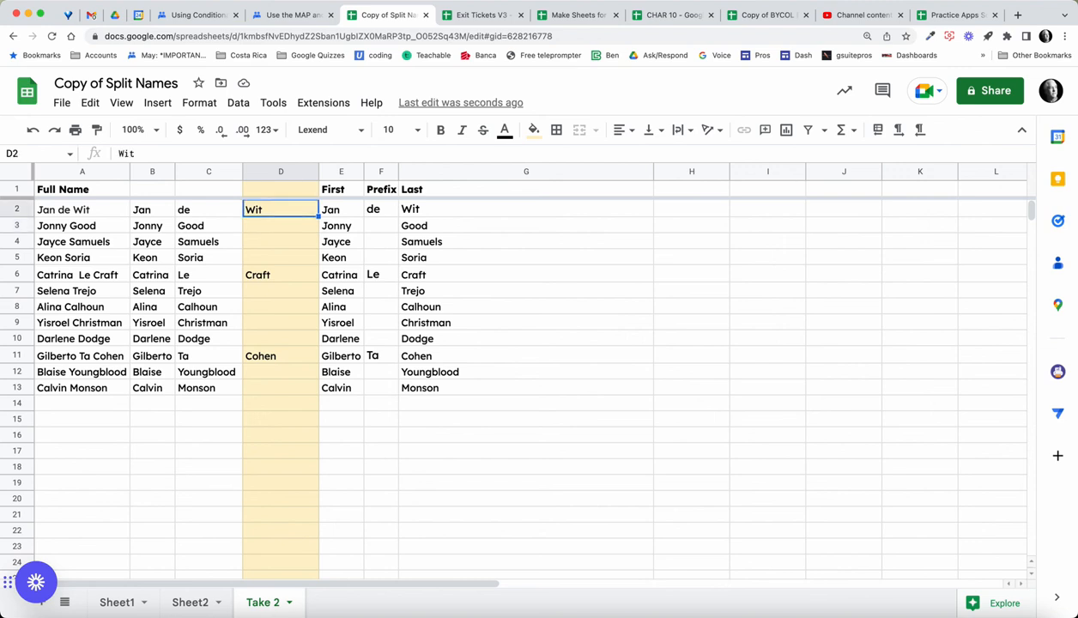
click(381, 275)
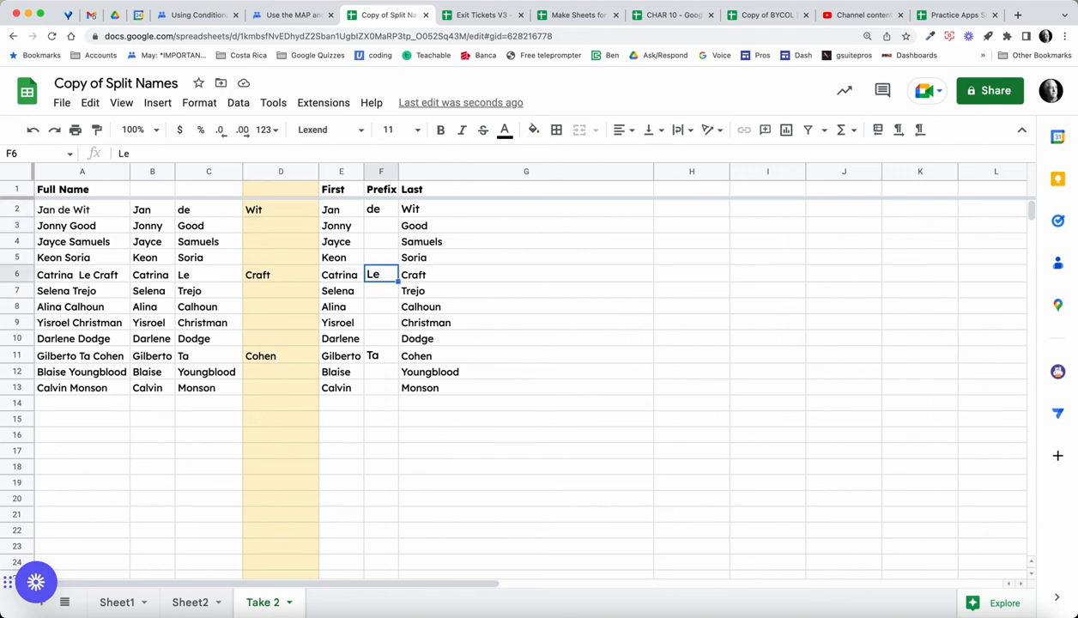
click(382, 356)
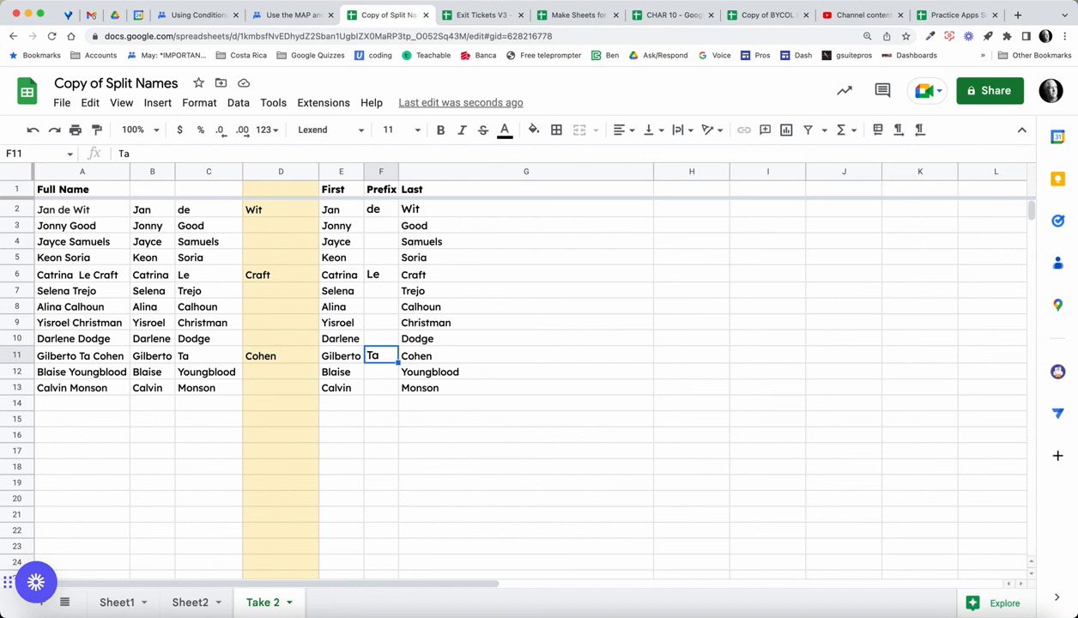
click(381, 209)
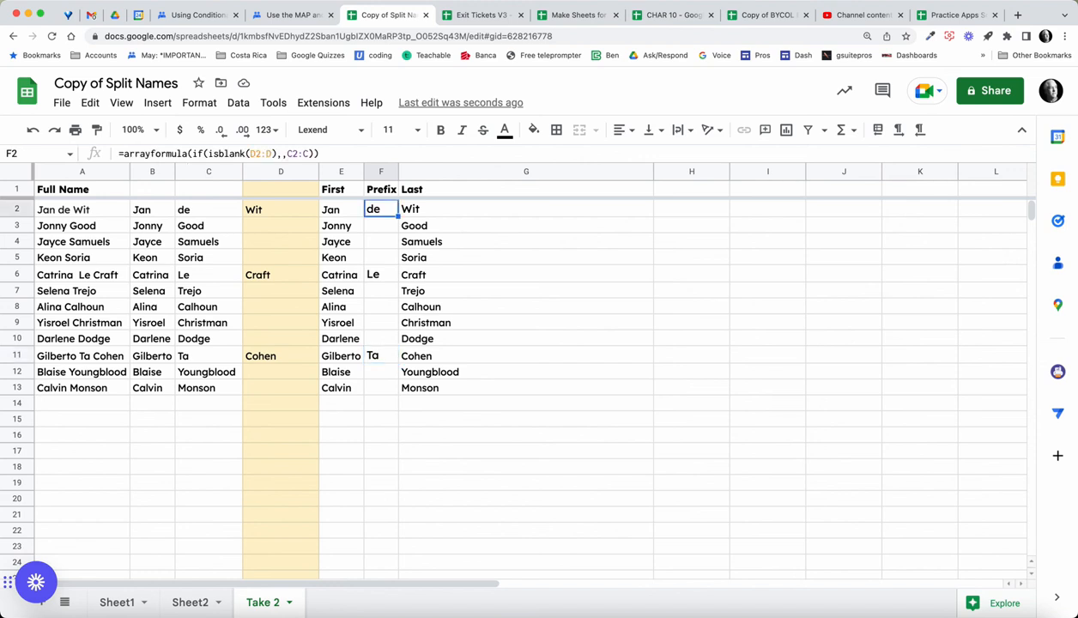
click(421, 210)
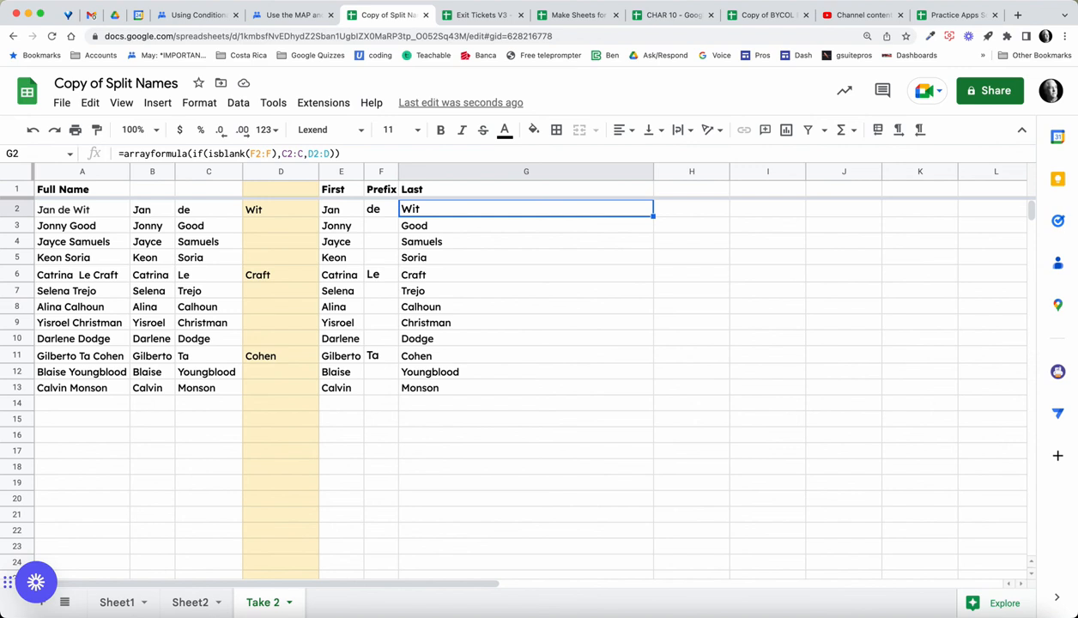
Fill the whole Prefix column F with light green.
click(381, 172)
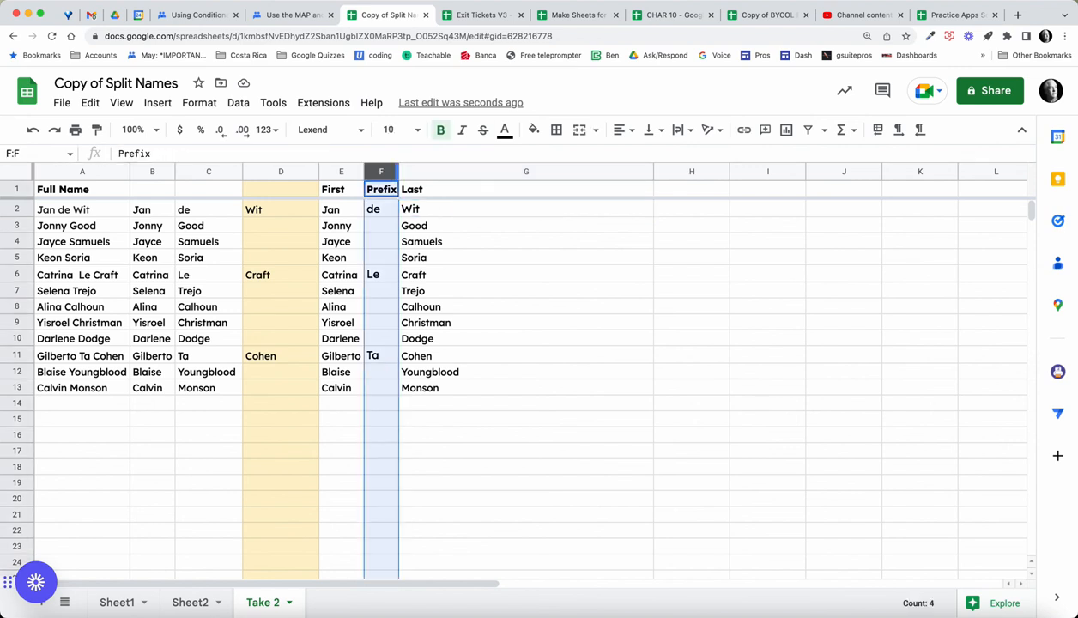
click(533, 130)
click(594, 210)
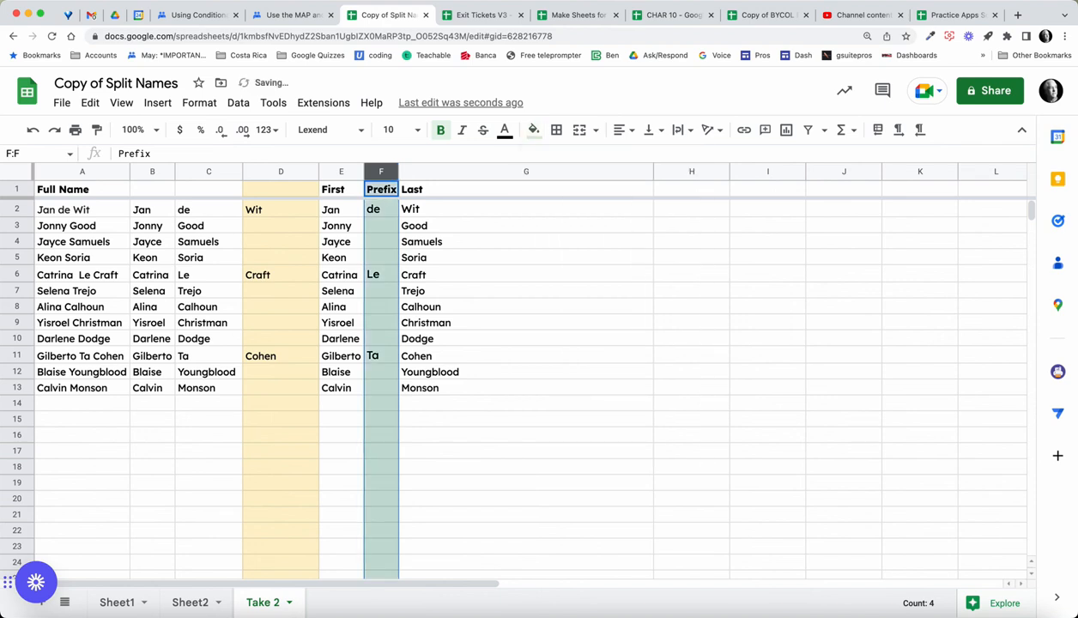
Review the Last, Prefix, First and split formulas in row 2, checking which columns each one refers to.
click(526, 209)
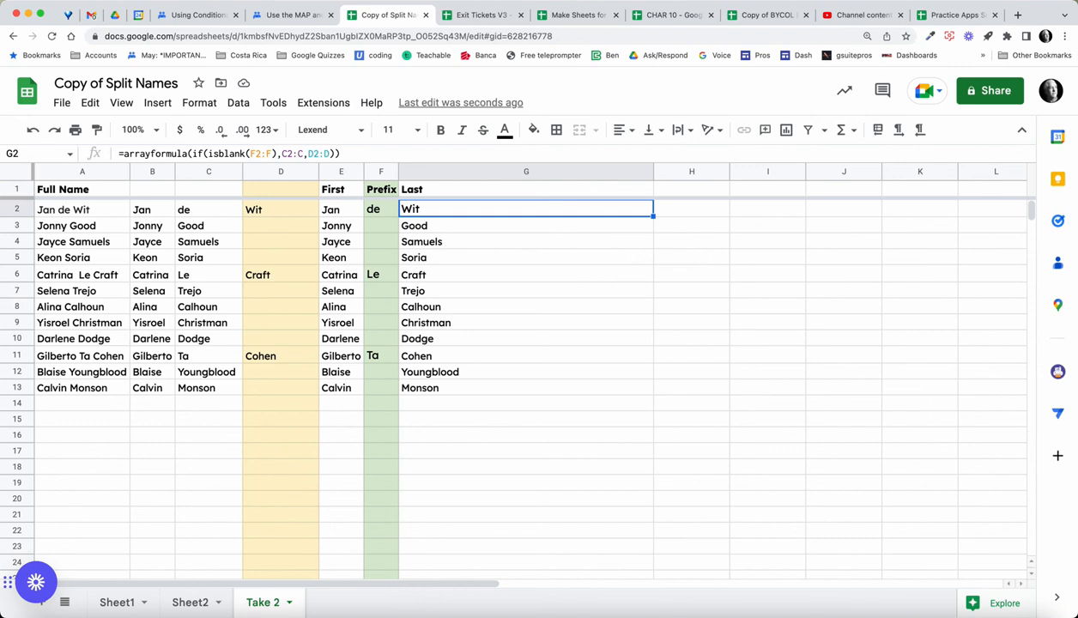
click(381, 209)
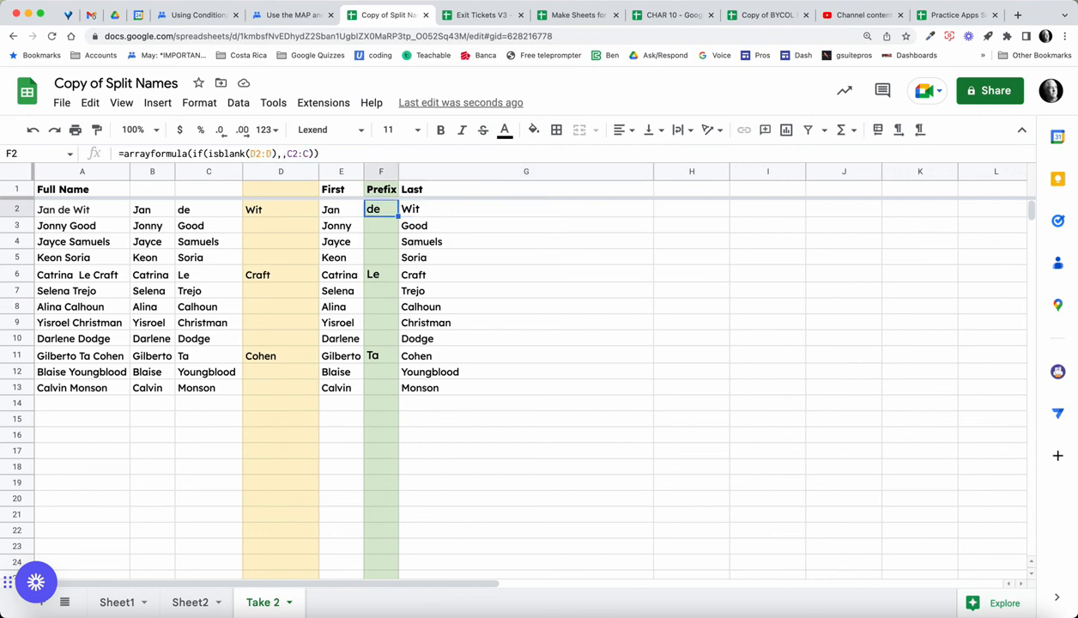
click(447, 208)
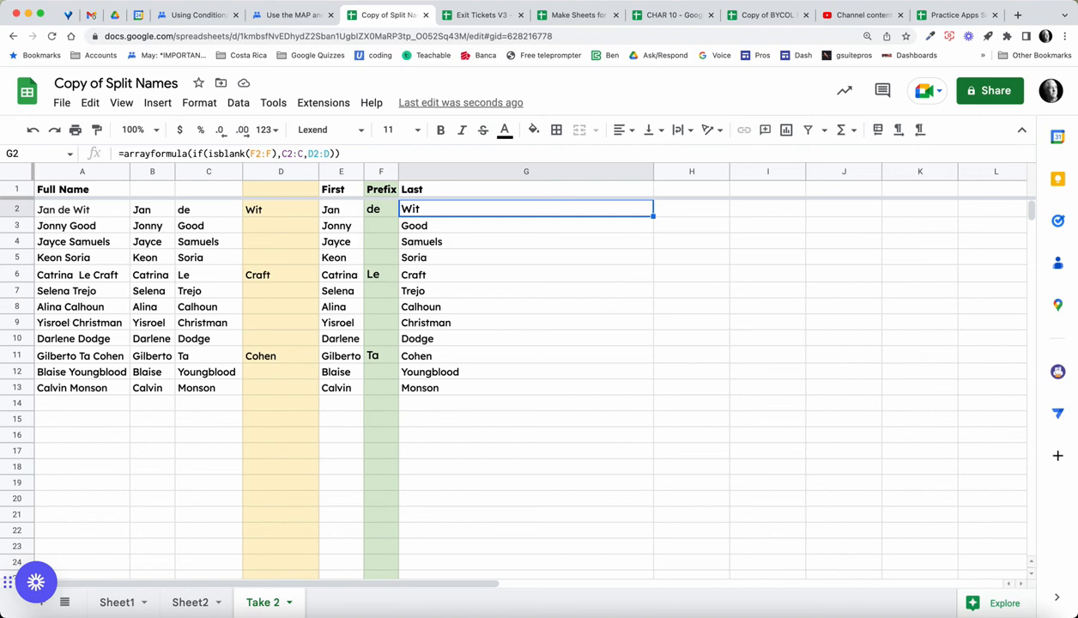
click(340, 210)
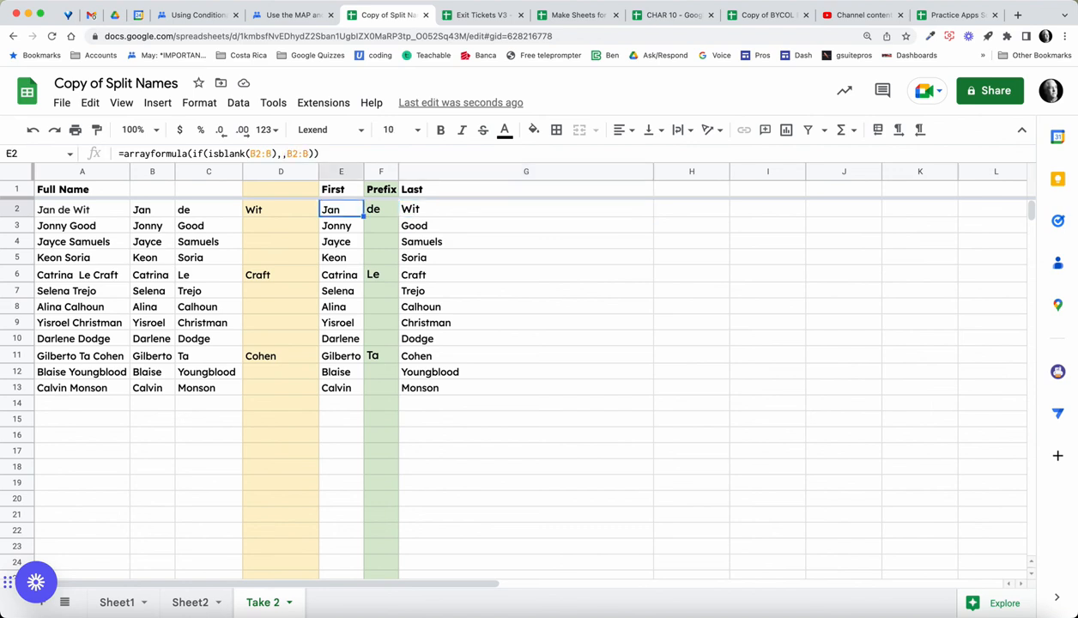
click(381, 209)
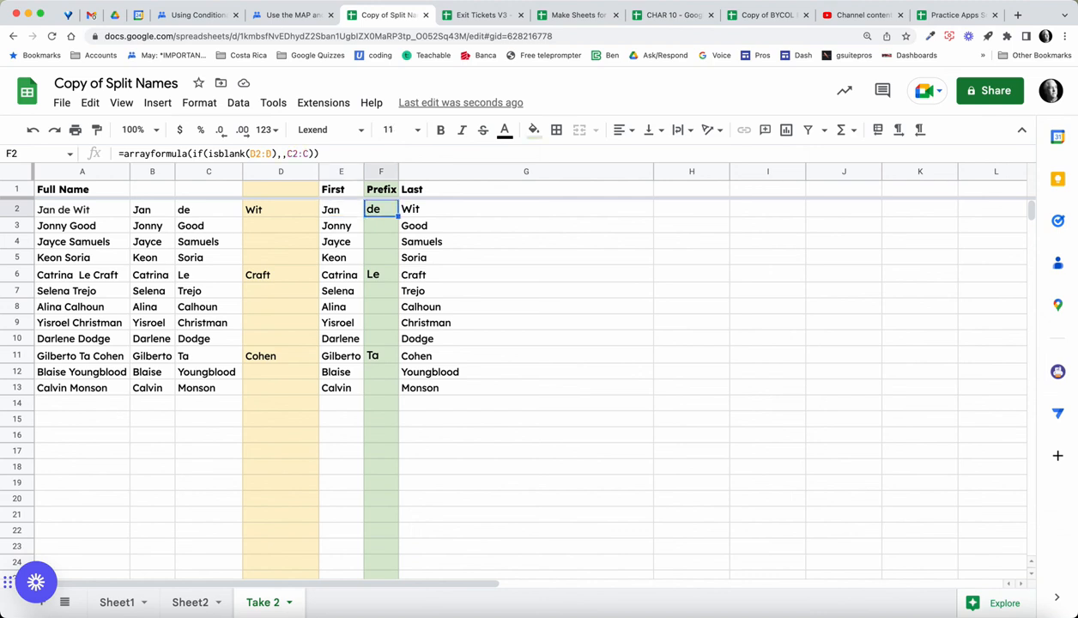
click(438, 210)
click(152, 210)
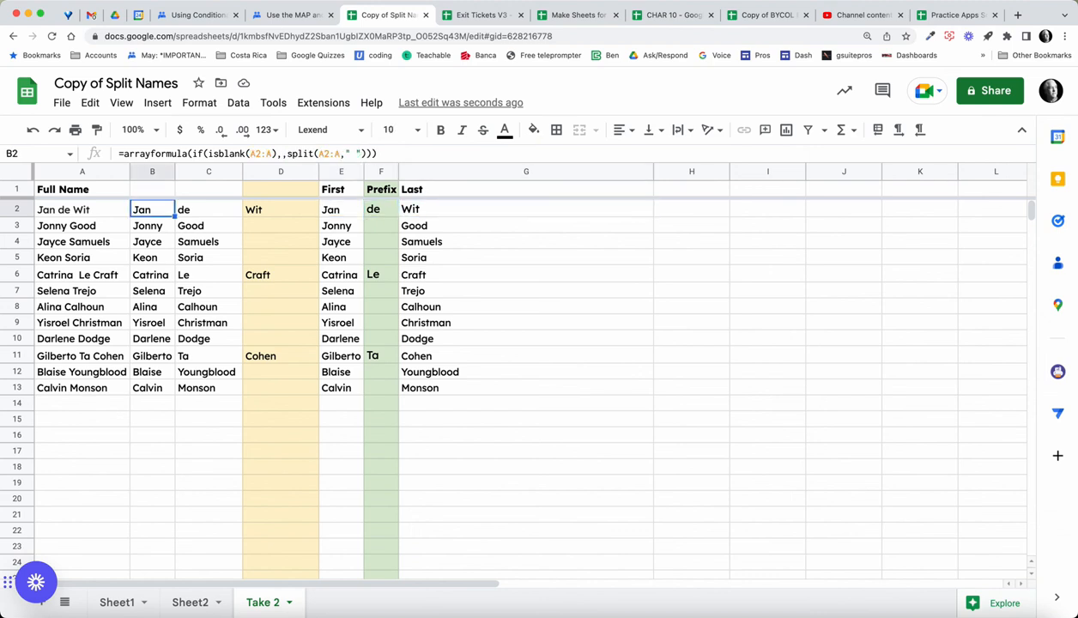
click(341, 209)
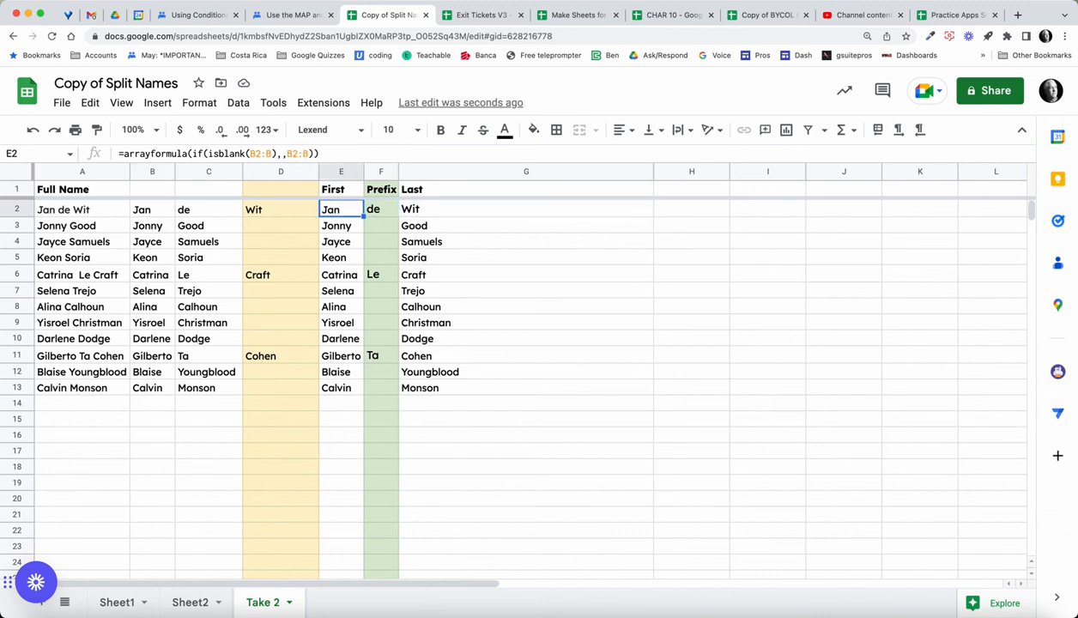